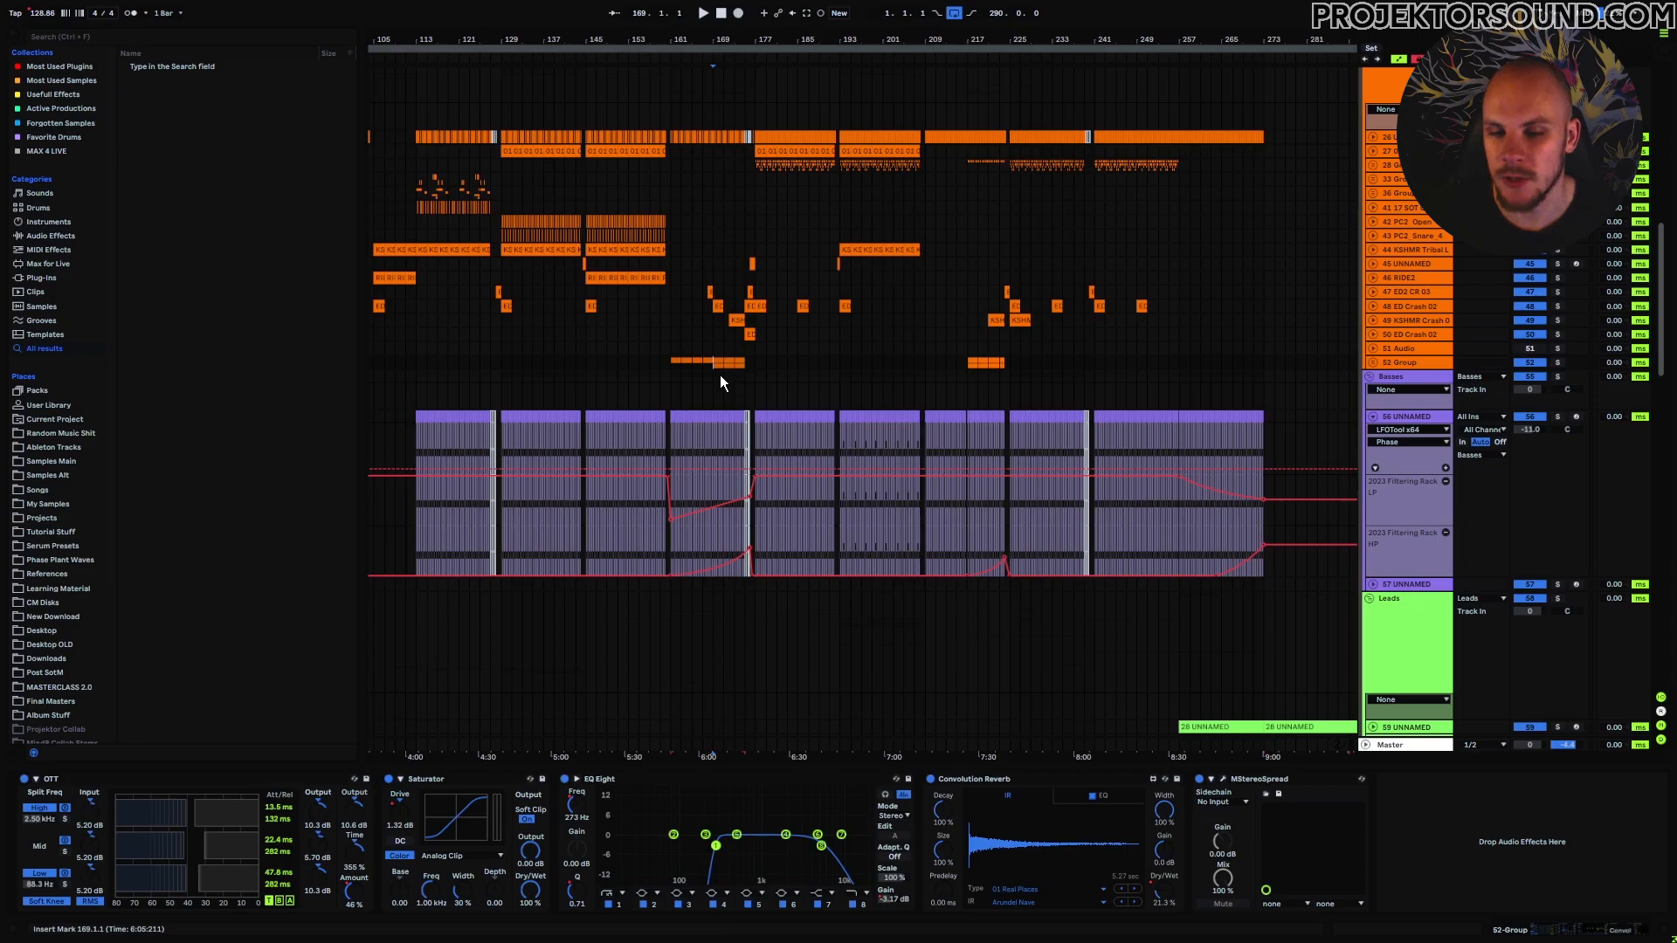
Step: Set the playback start at bar 169, in the build-up before the drop, and play the arrangement
mouse_move(746, 41)
left_mouse_down()
mouse_move(747, 10)
mouse_move(842, 19)
mouse_move(733, 41)
left_mouse_up()
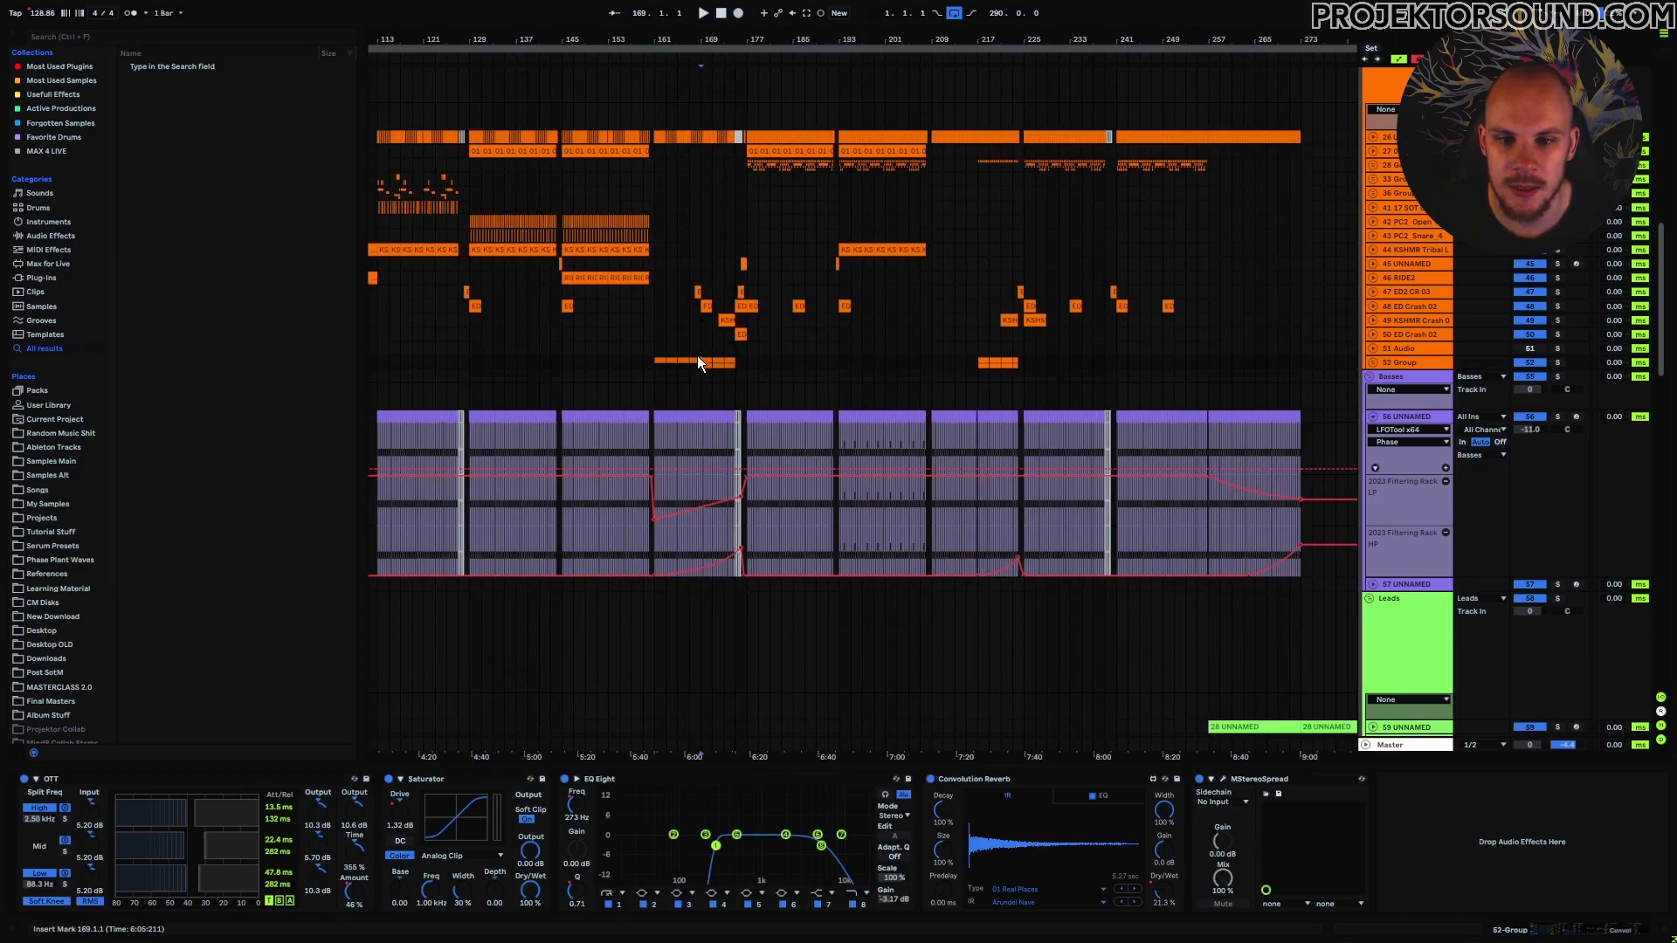
scroll(710, 393, "down", 3)
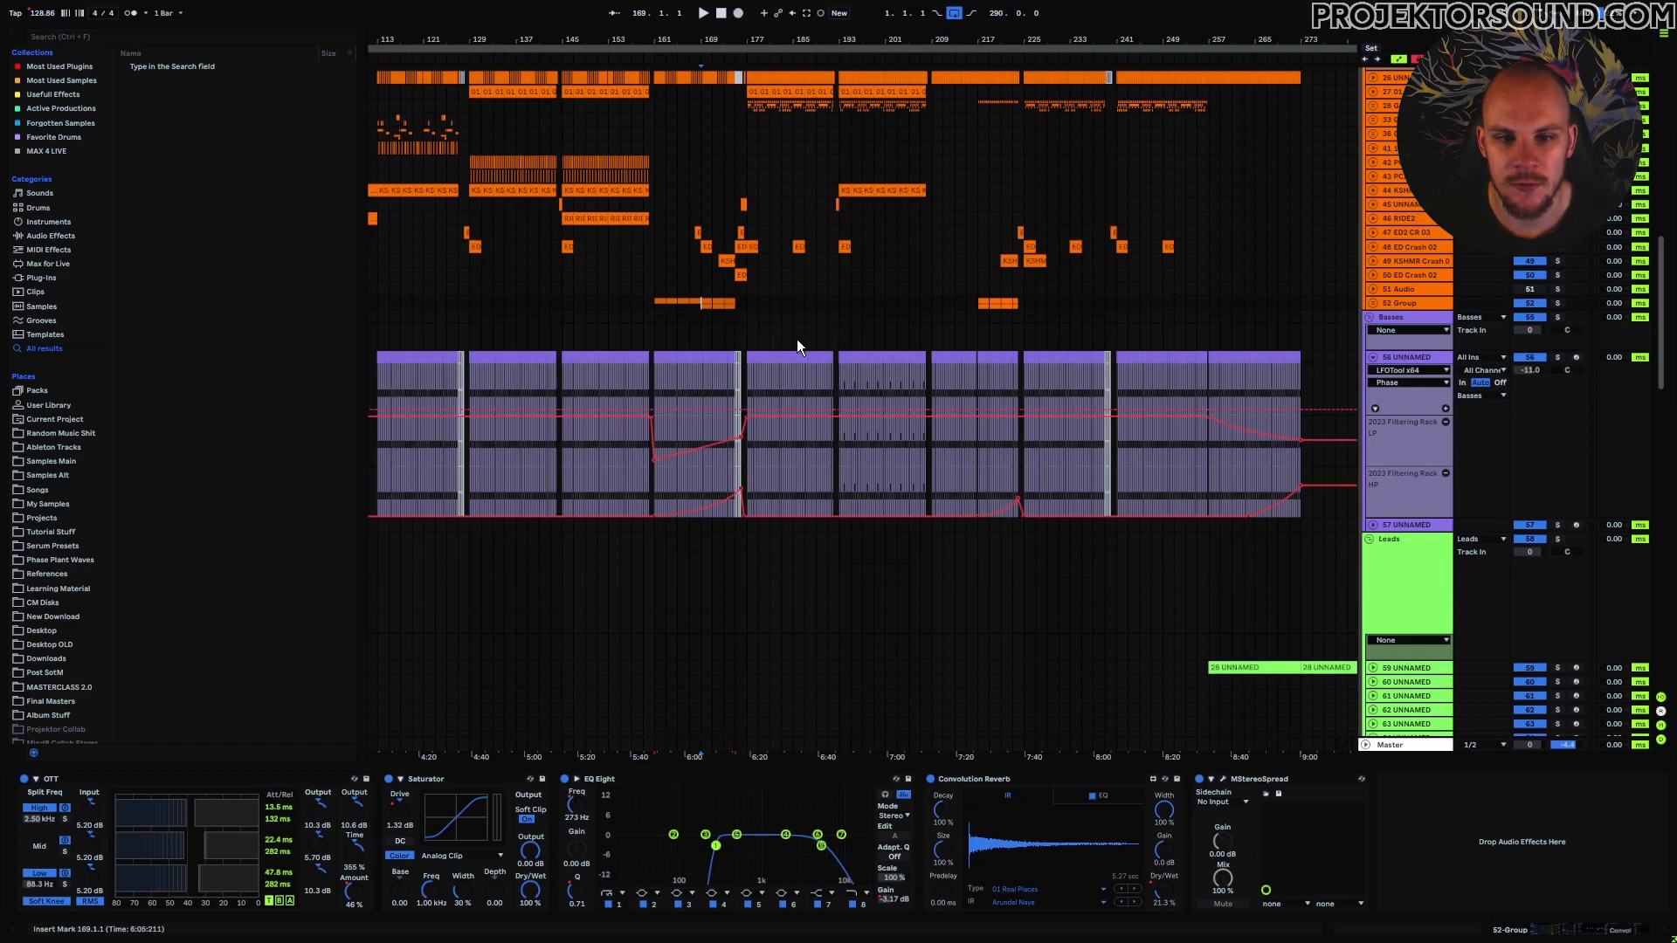
scroll(796, 339, "up", 1)
left_click(598, 334)
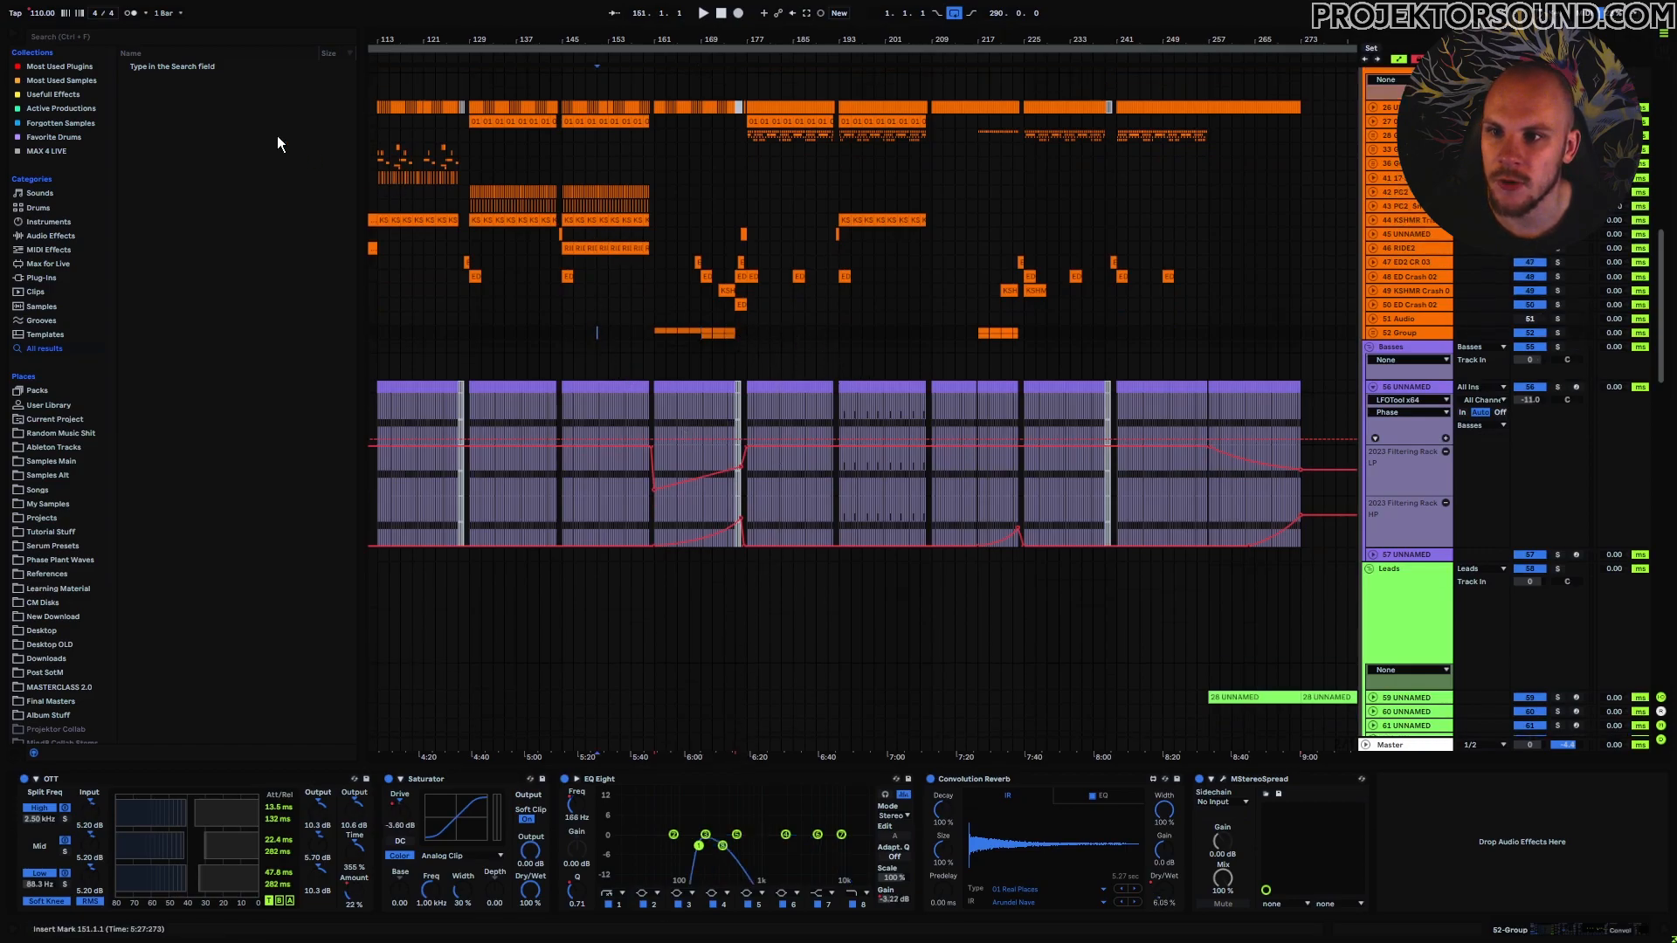
left_click(793, 333)
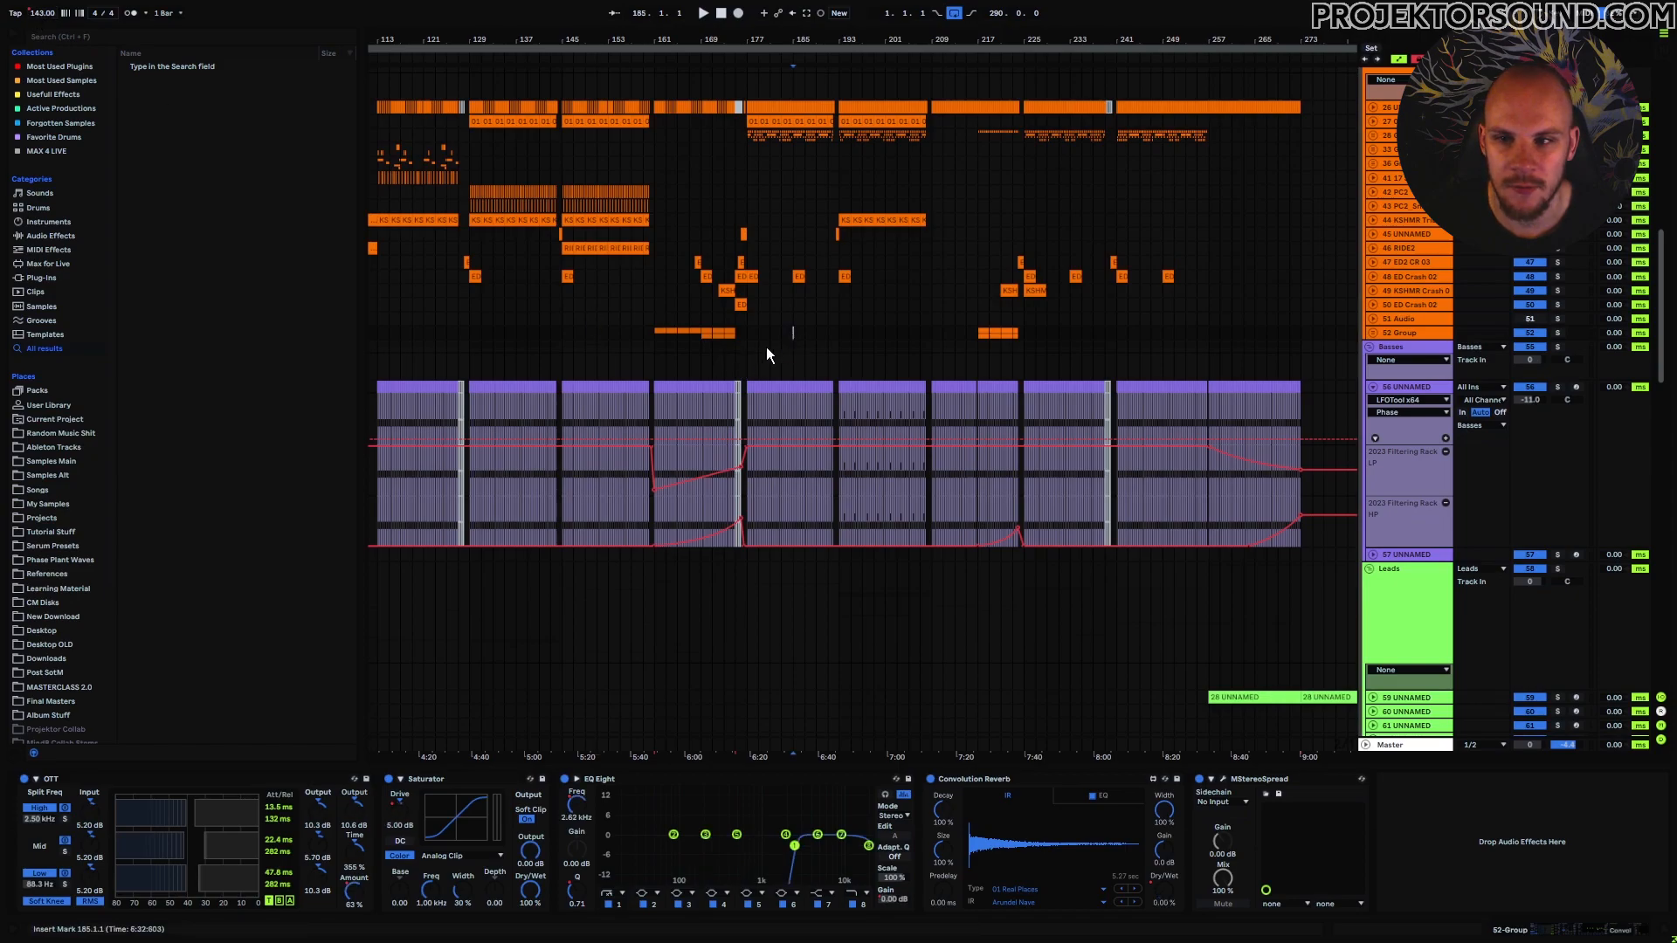
left_click(703, 337)
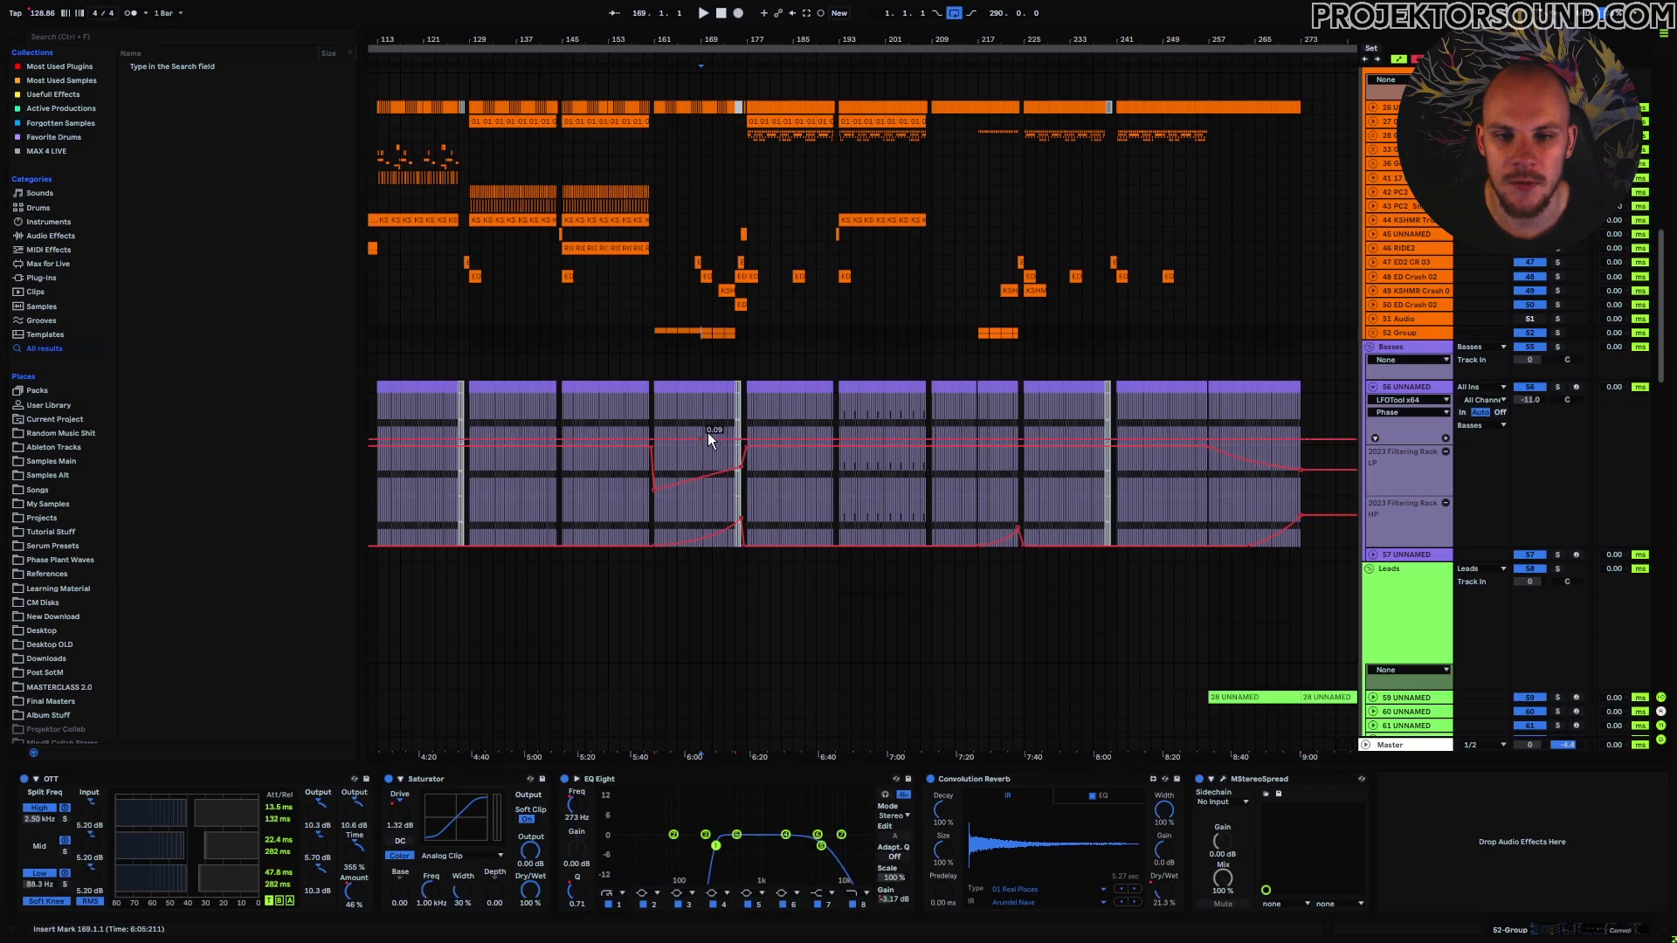
left_click(747, 334)
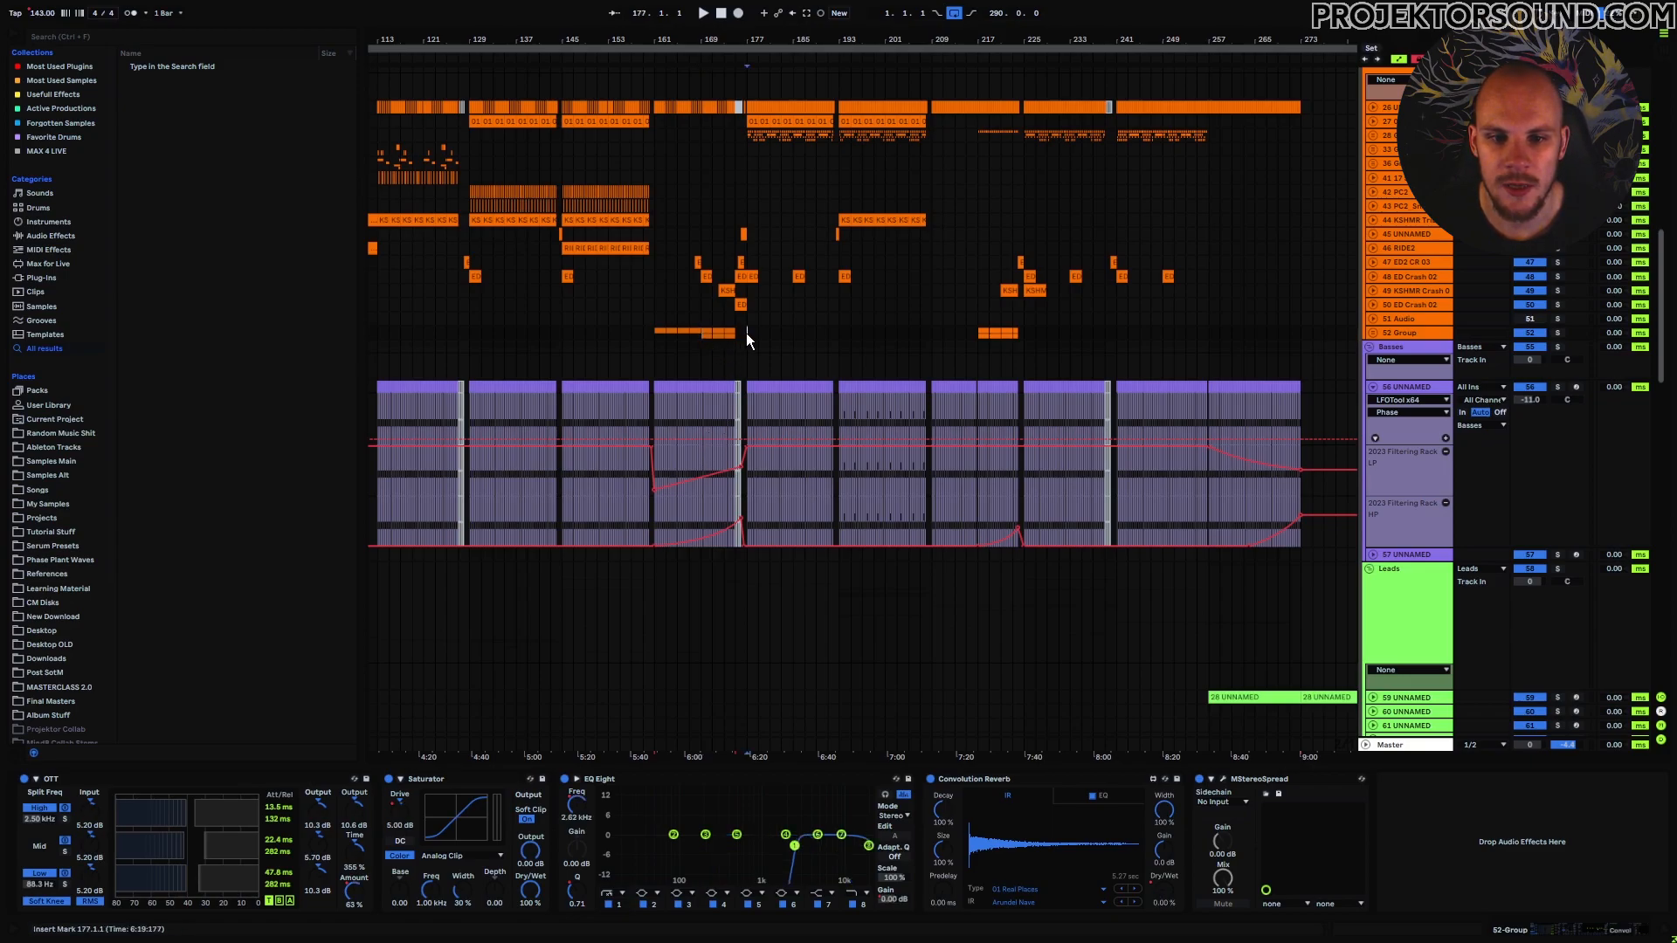
left_click(710, 340)
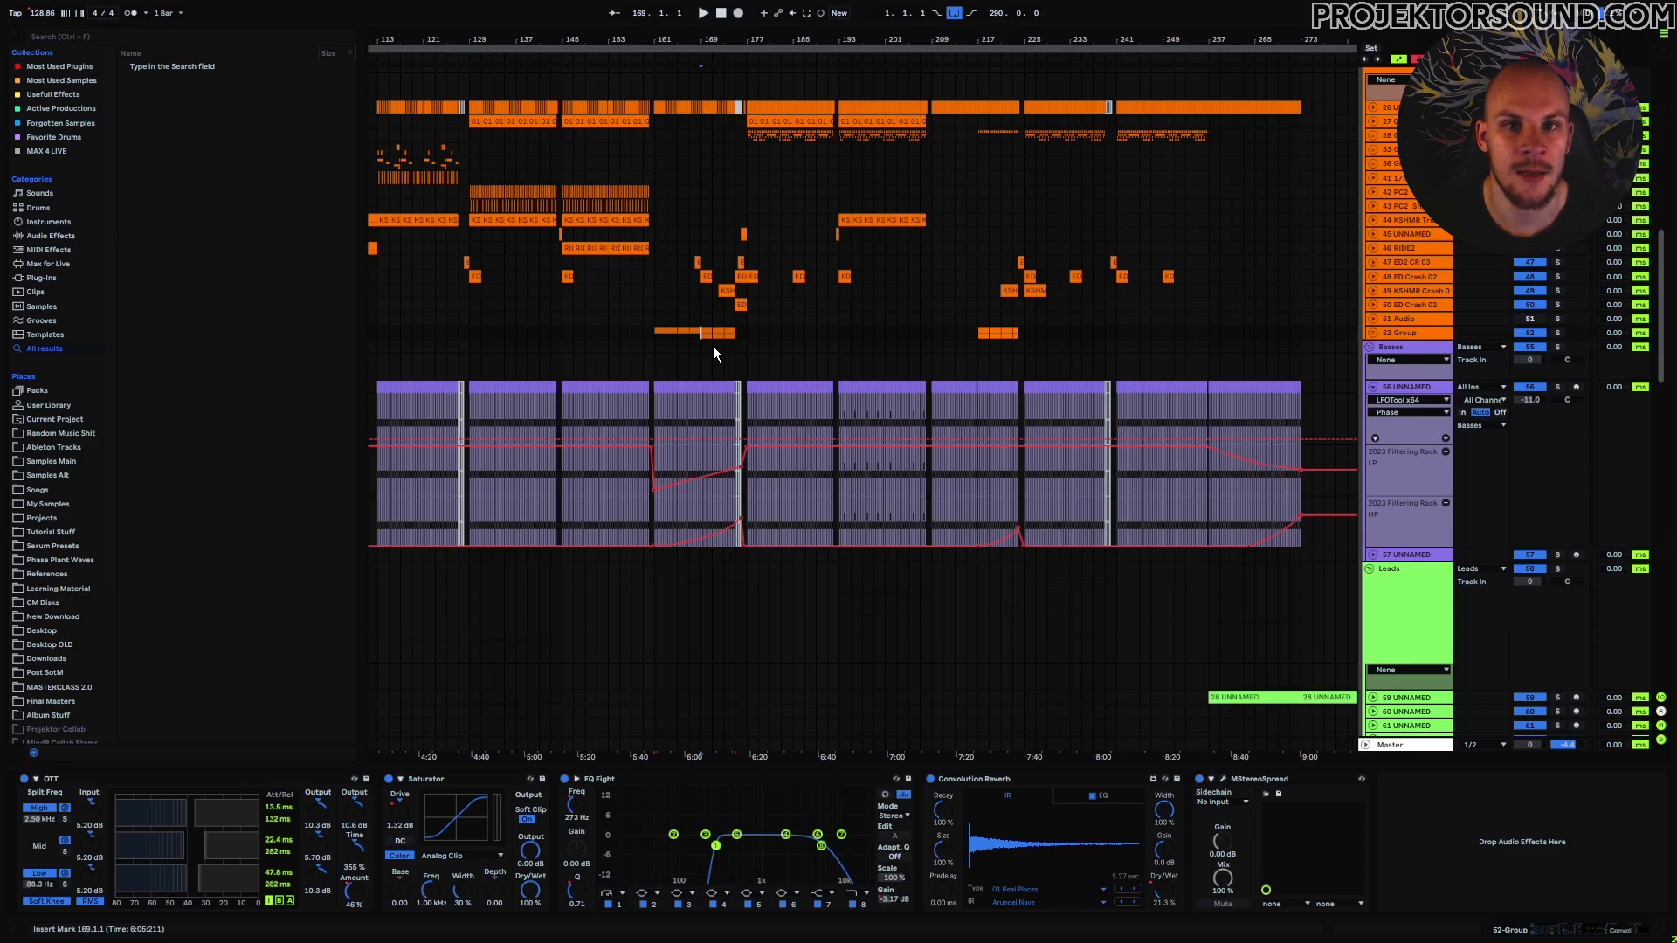
key("space")
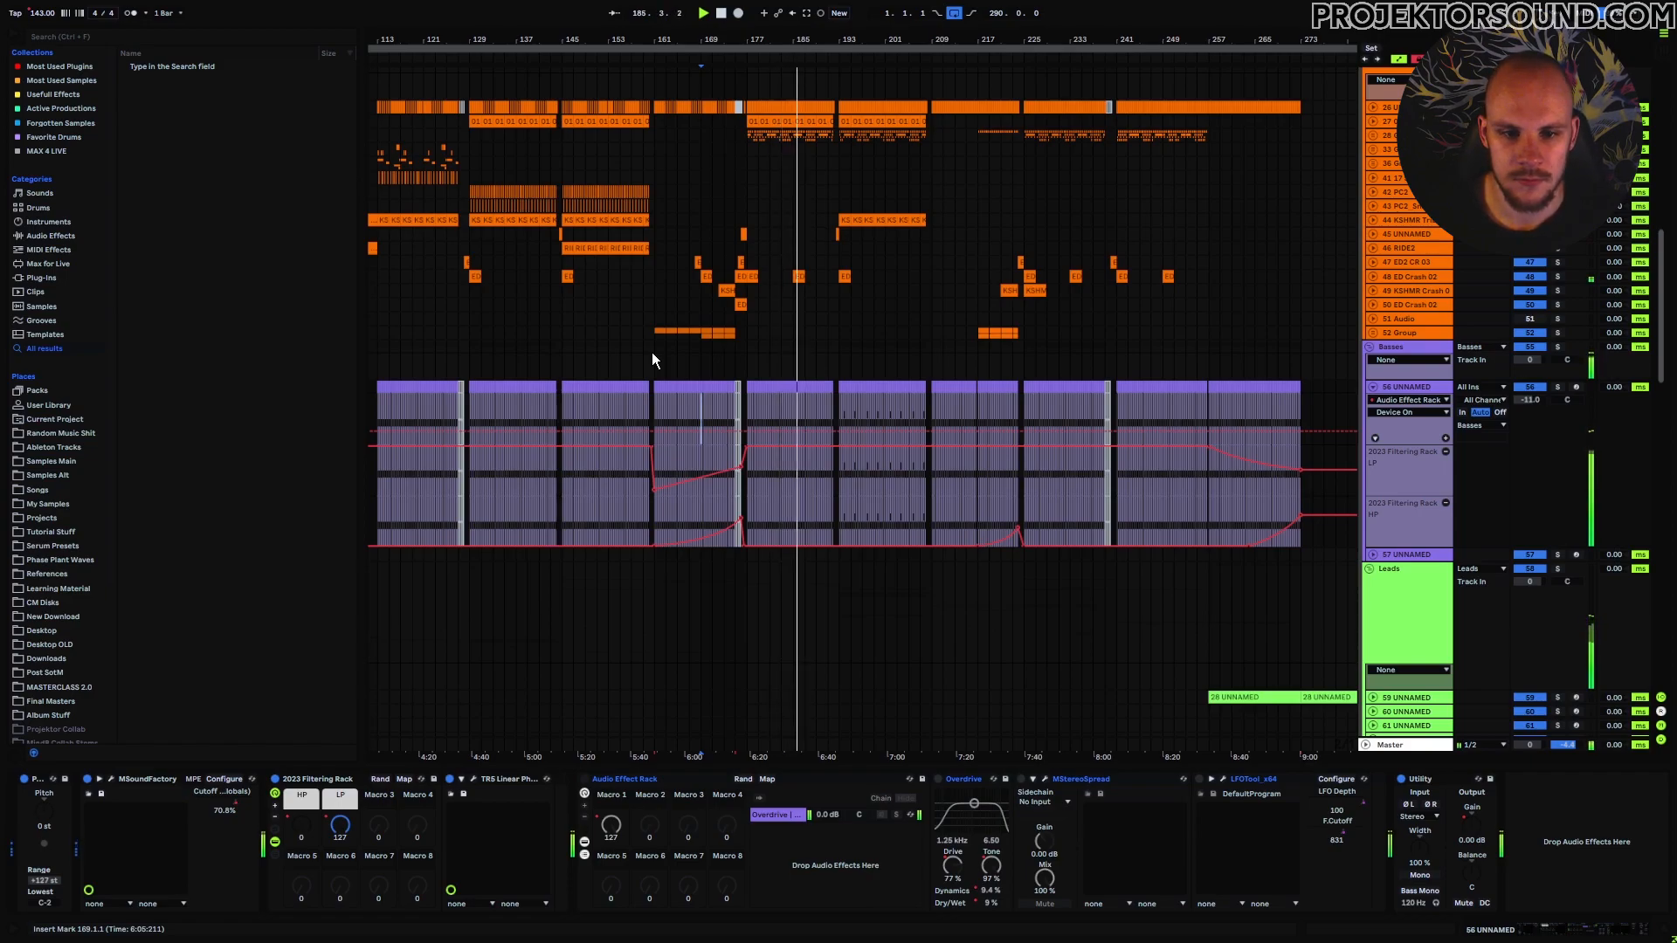
Step: Compare bass track 56 with and without its Audio Effect Rack by toggling the rack off and on during playback
left_click(662, 353)
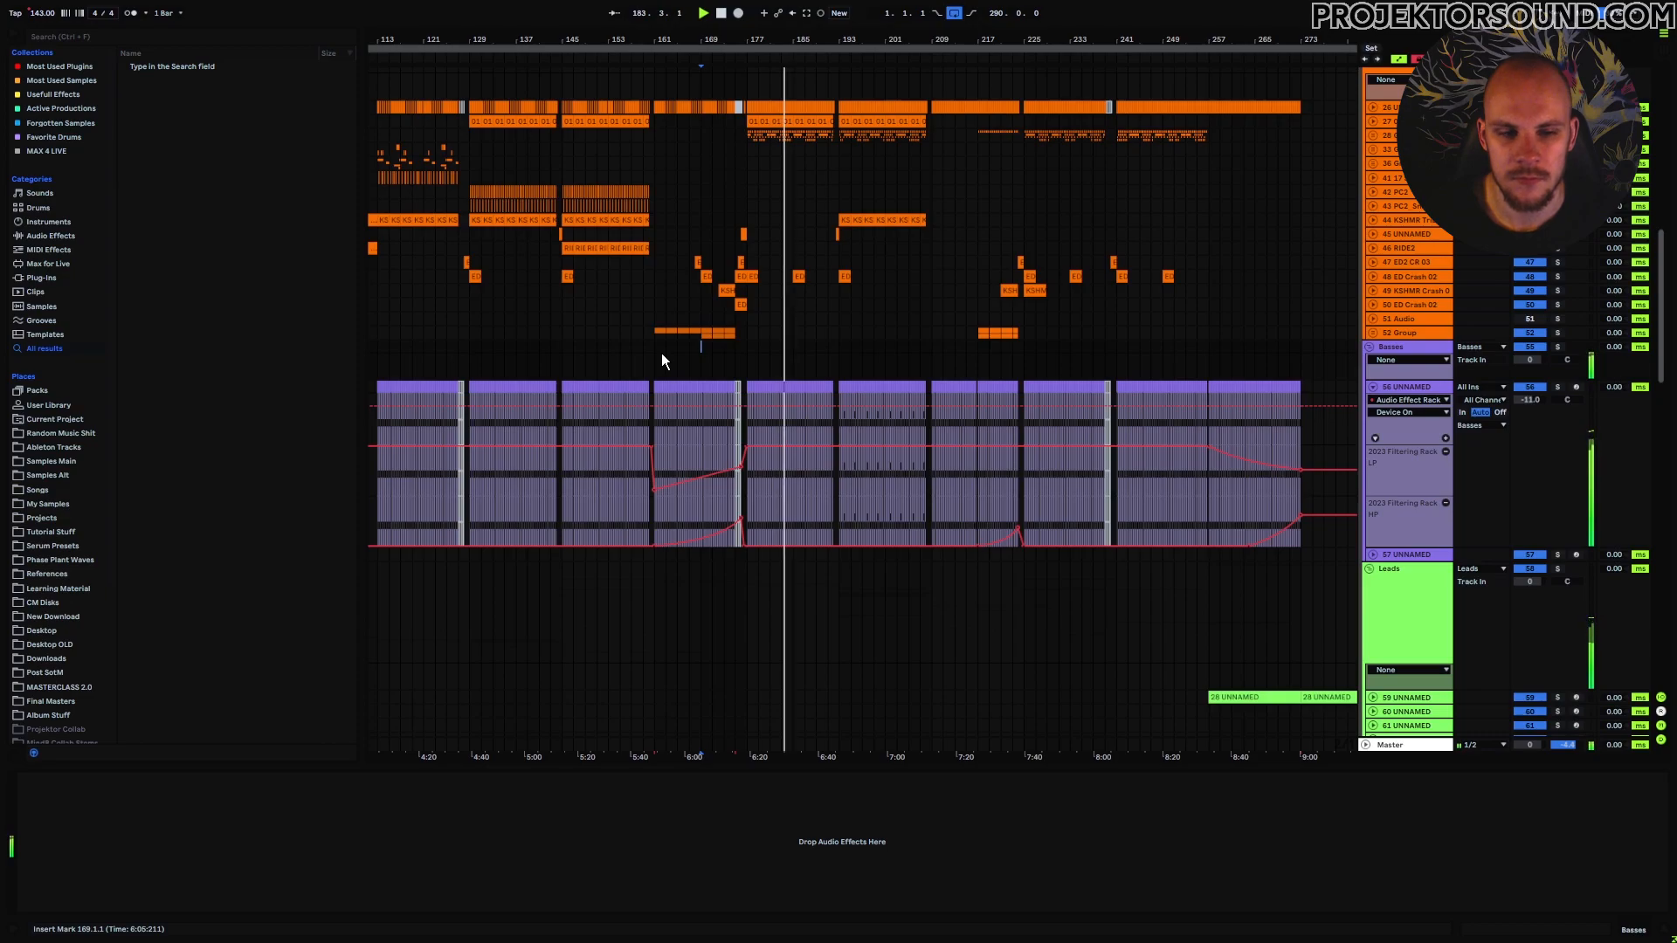
left_click(1416, 386)
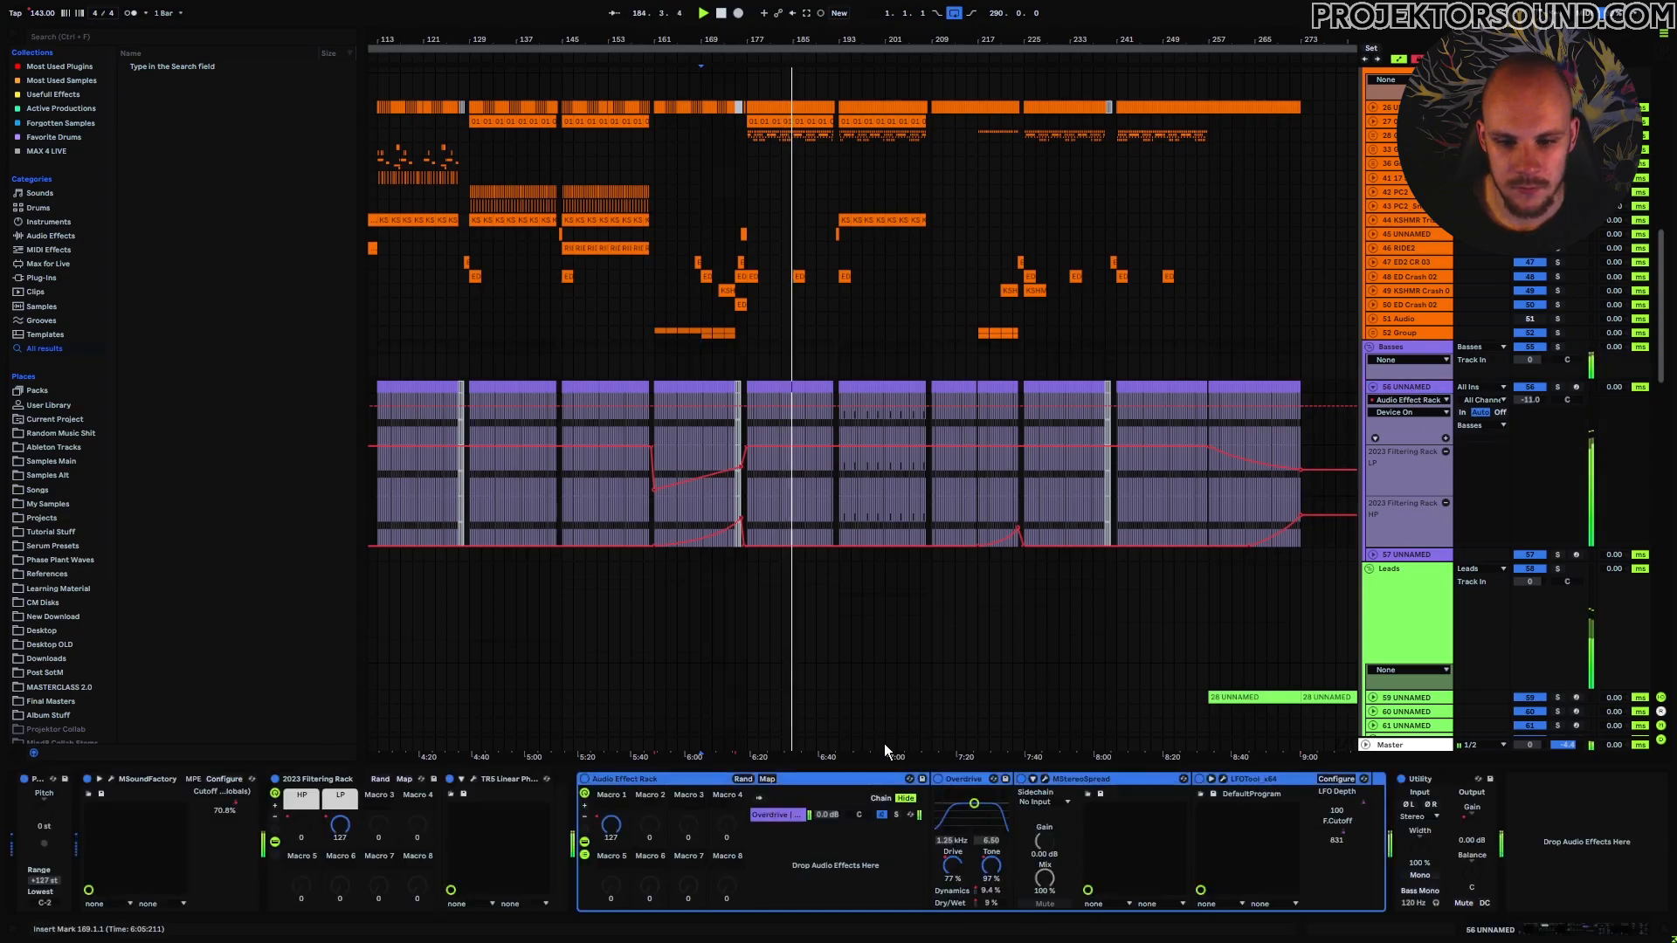
left_click(585, 779)
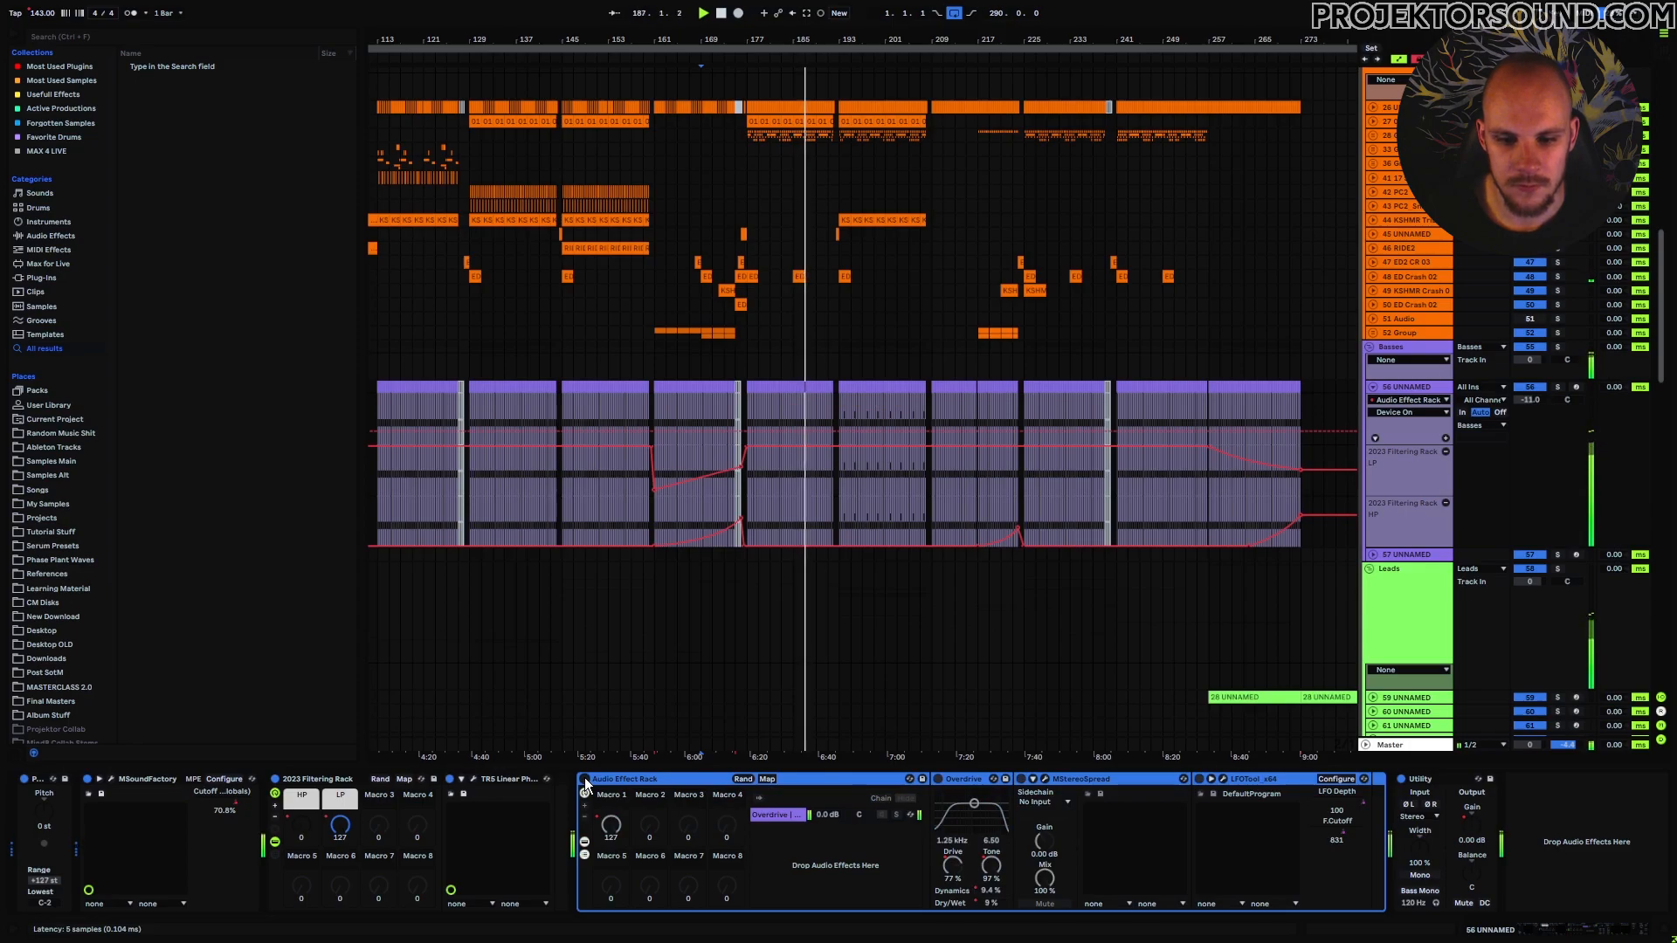
left_click(584, 778)
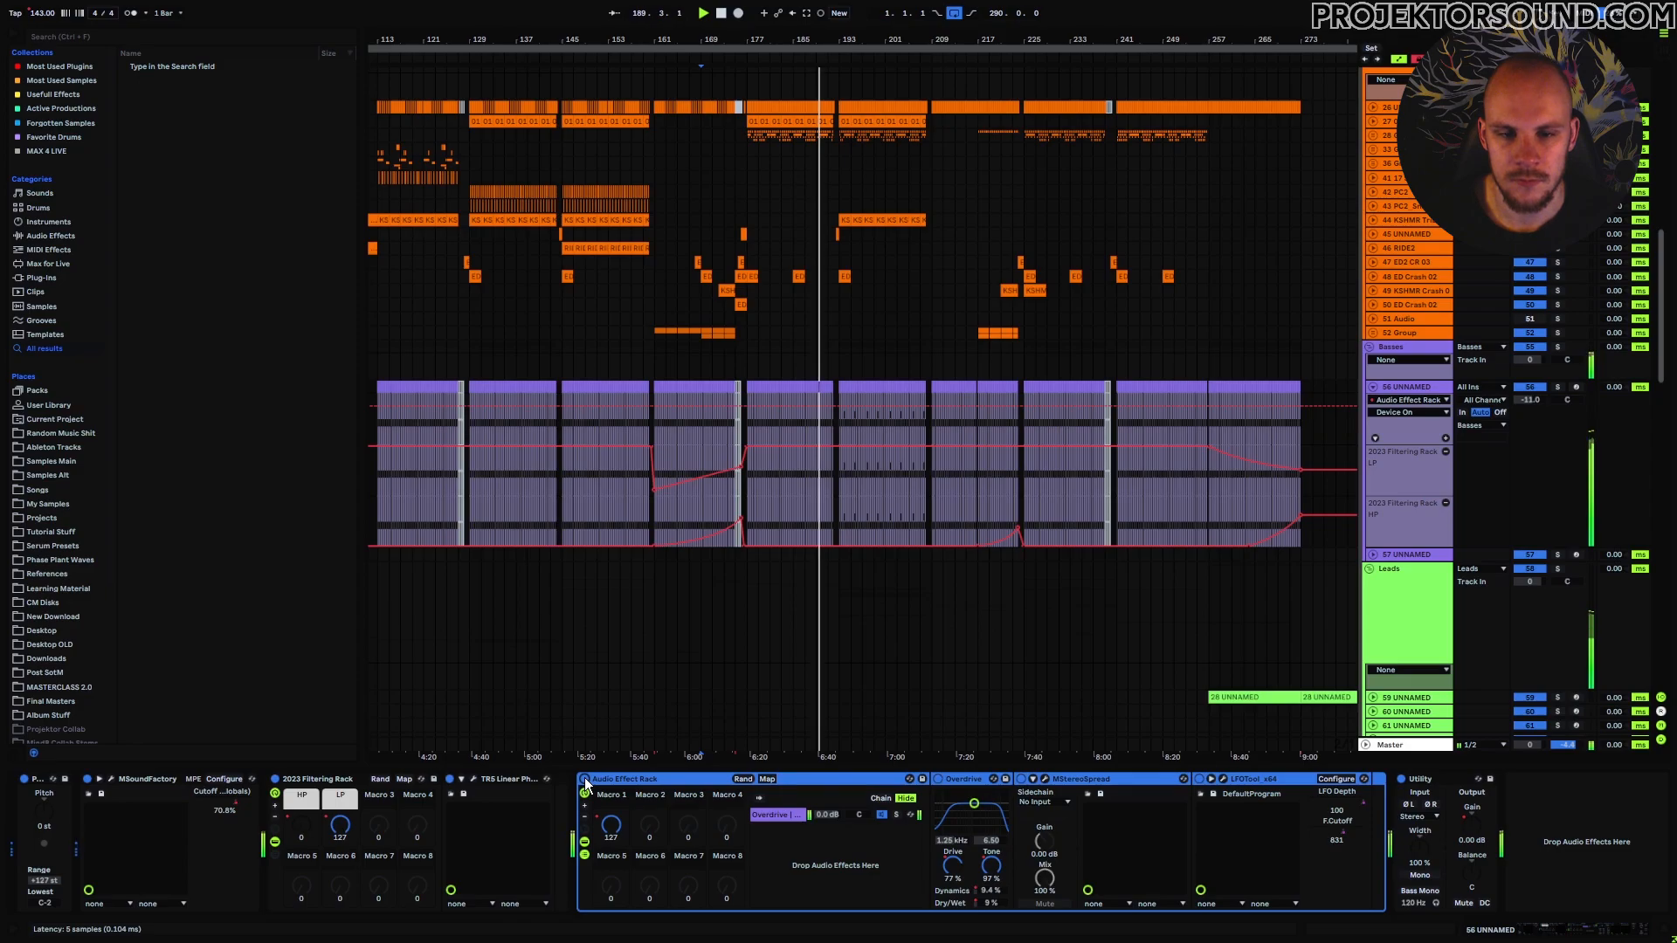
left_click(584, 777)
left_click(584, 777)
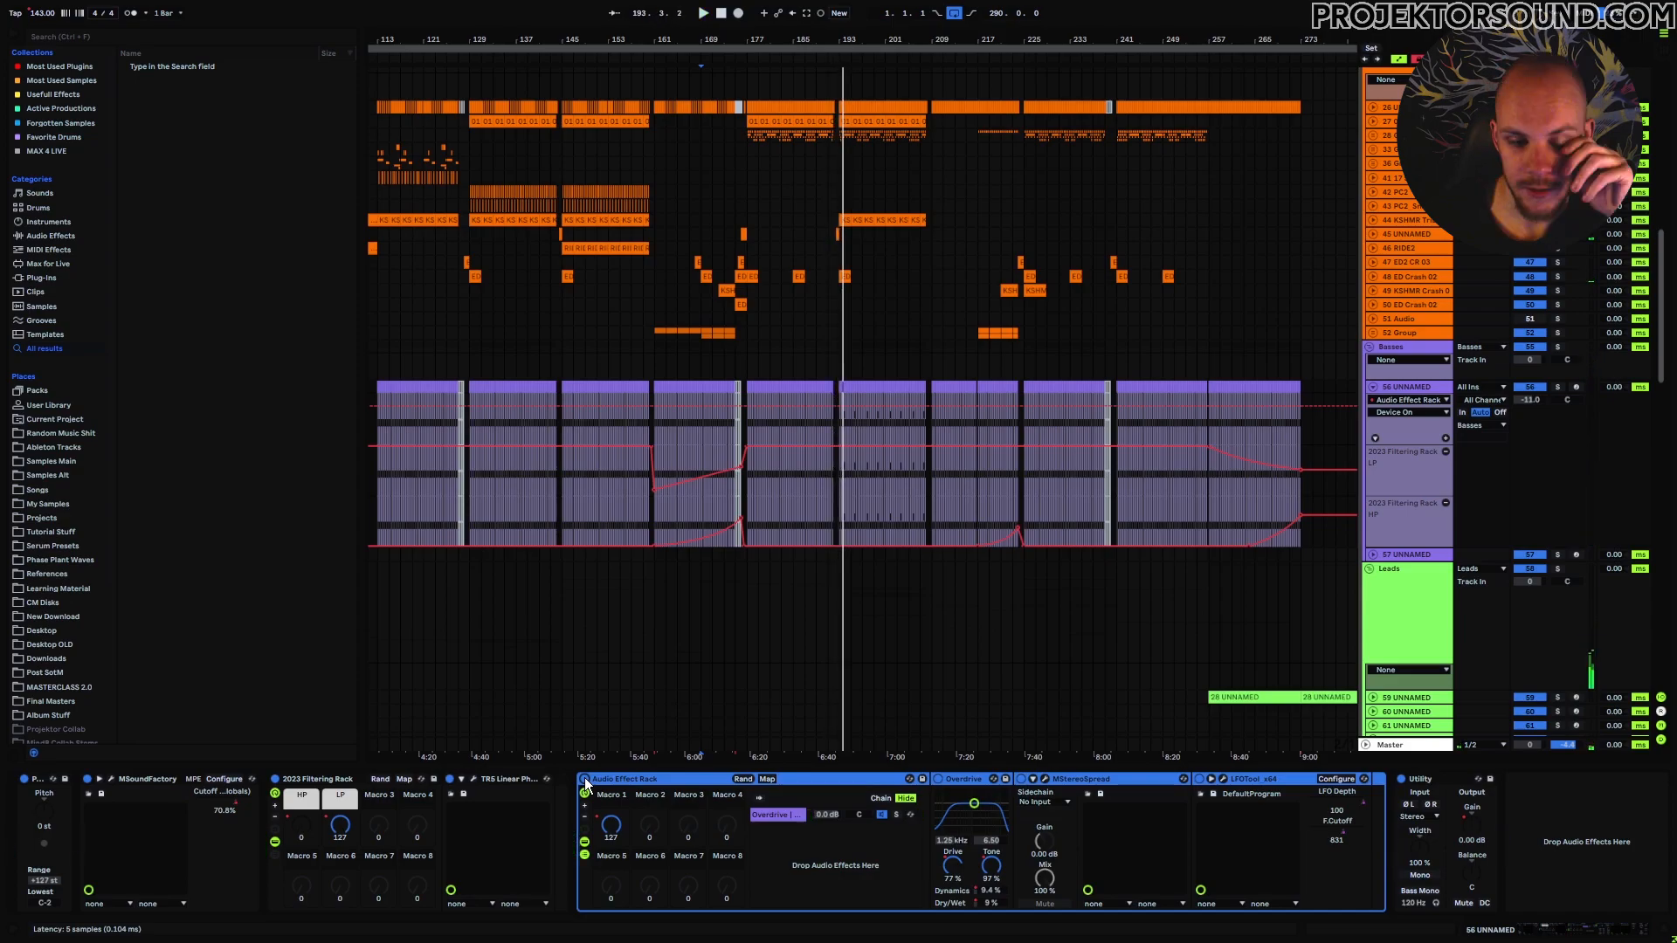
Step: Solo bass track 56, set the playback start at bar 177, and turn off LFOTool in its effect rack
left_click(1558, 387)
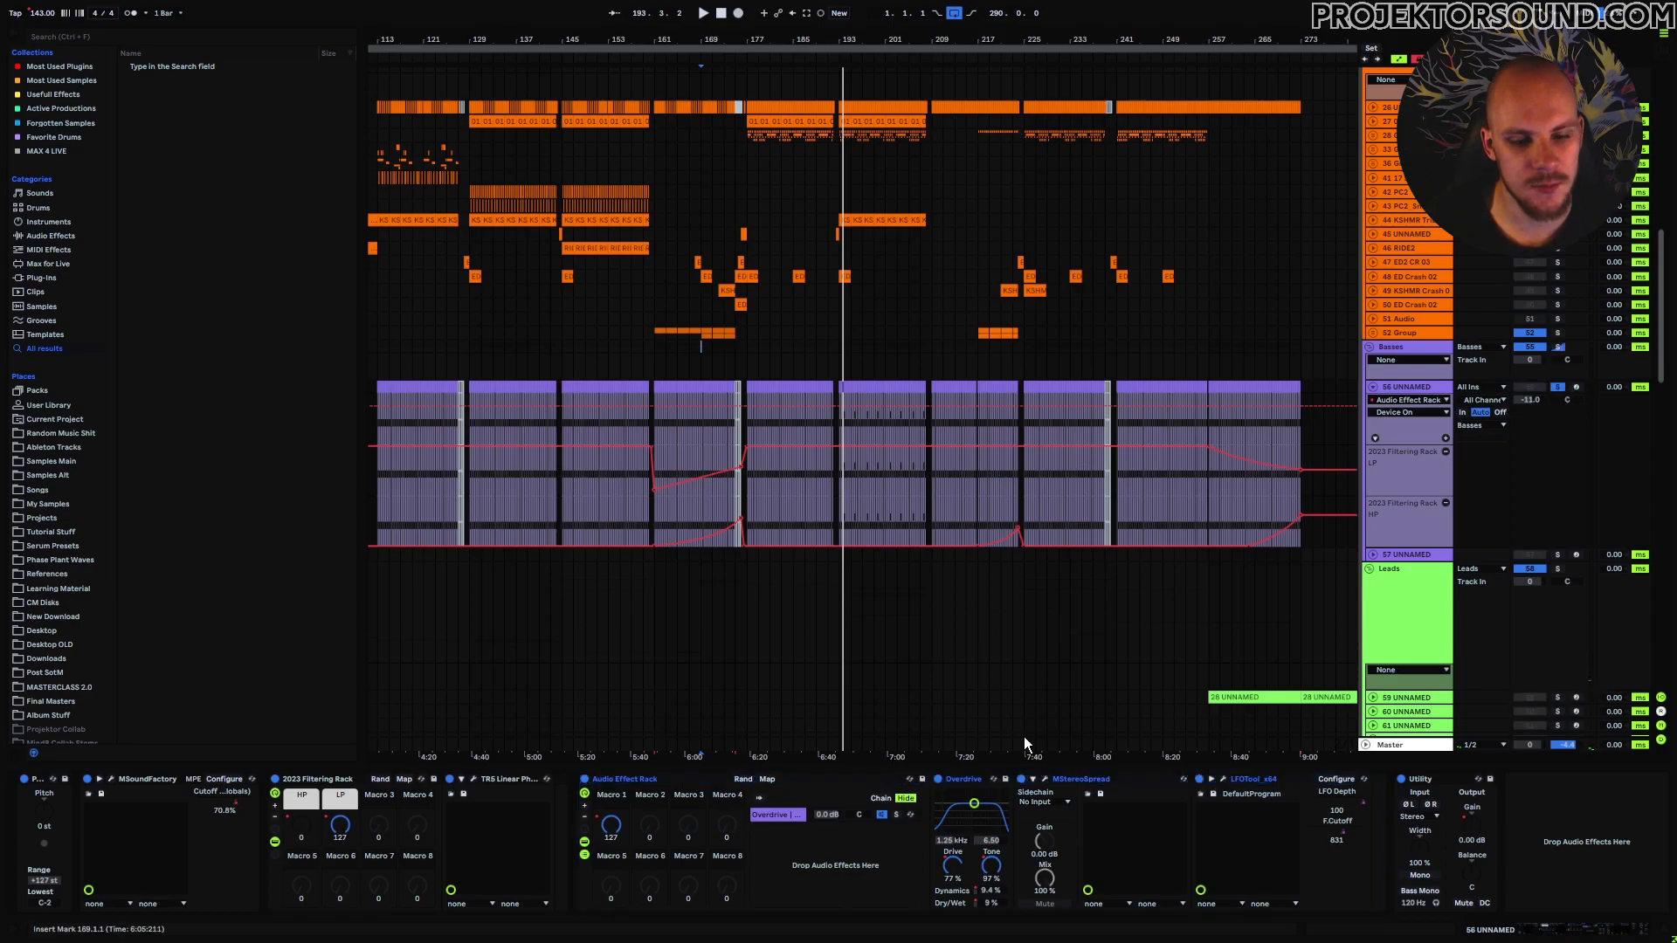
left_click(748, 418)
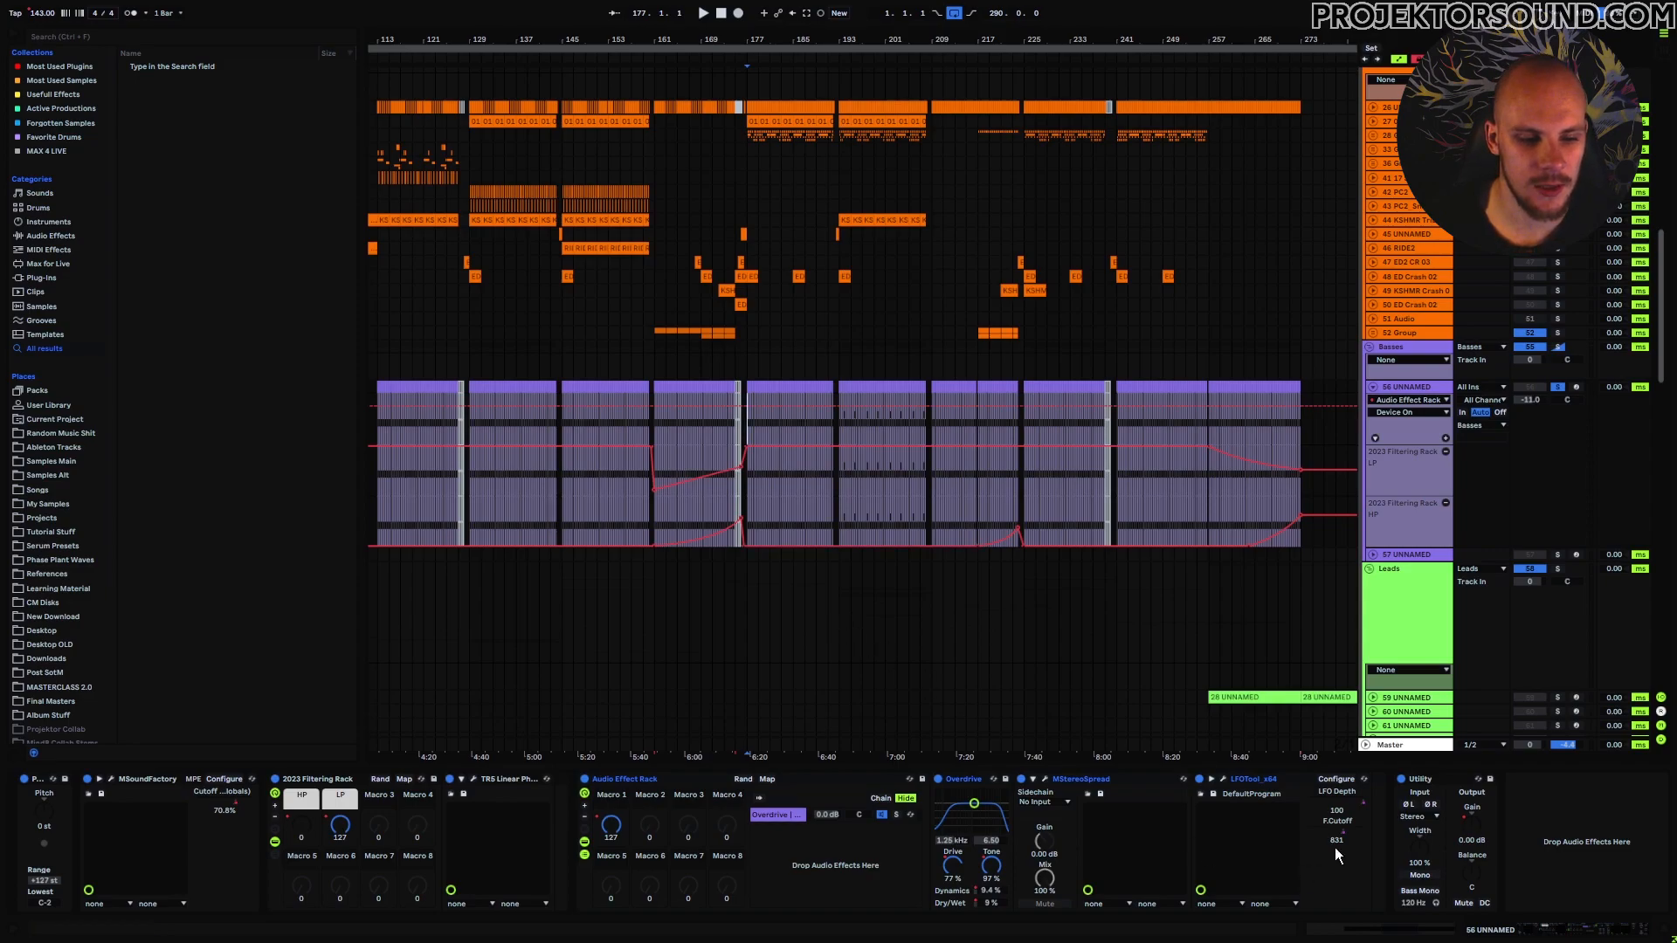
left_click(1200, 784, "shift")
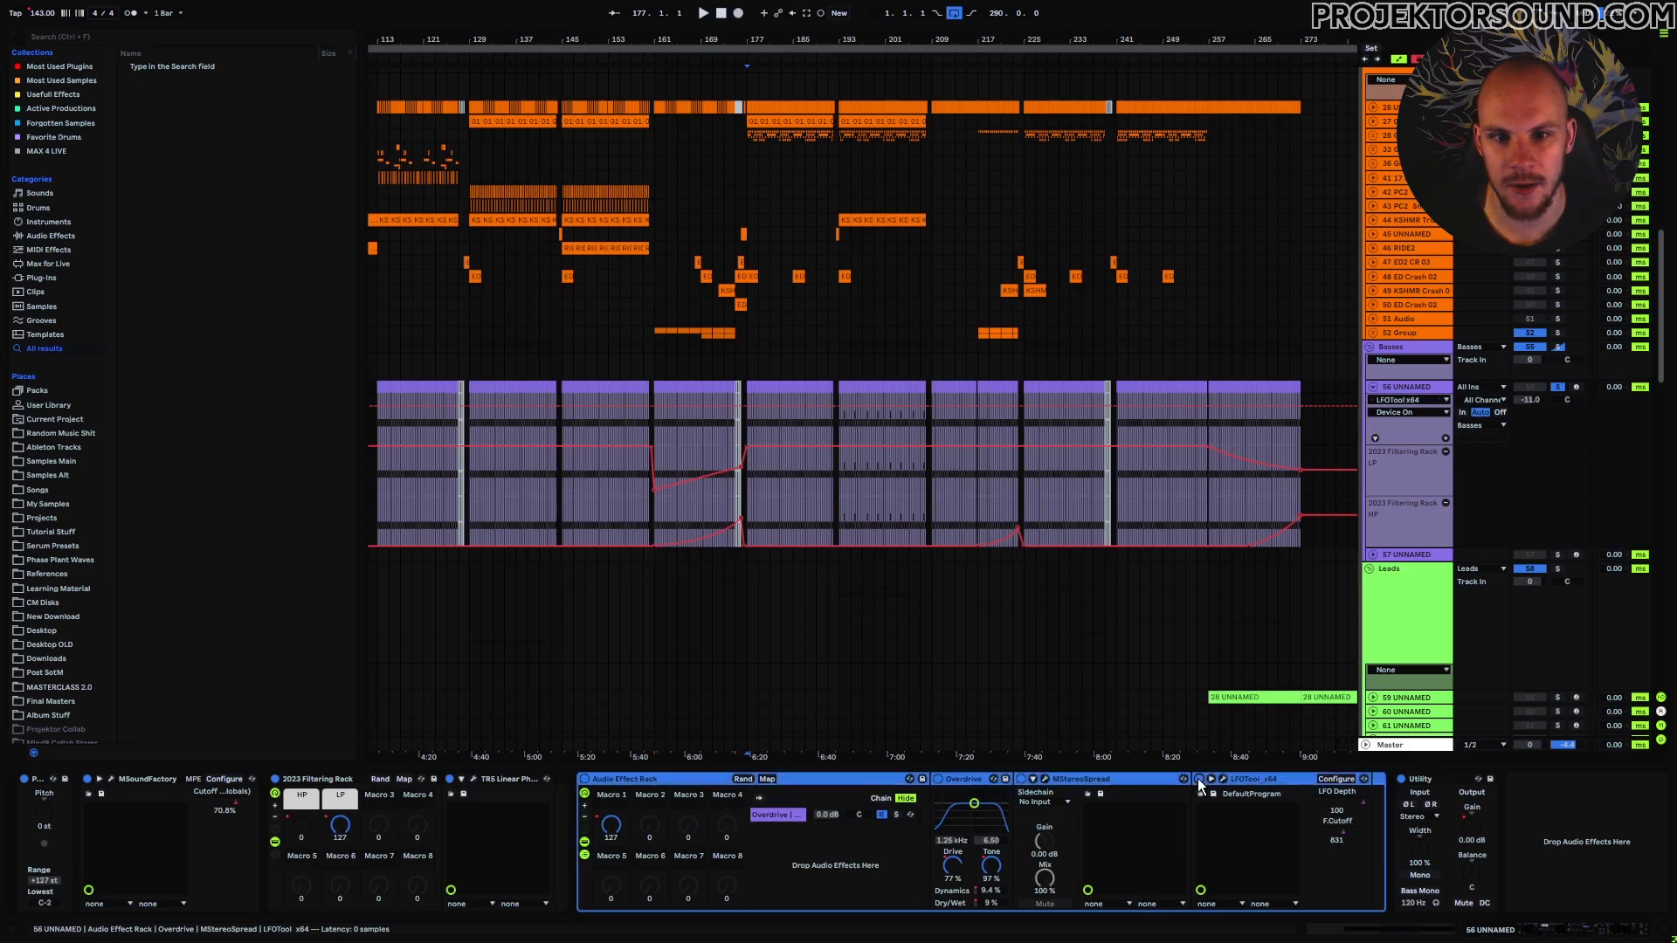
Step: Listen to the soloed bass from bar 177 with the Audio Effect Rack active
left_click(746, 412)
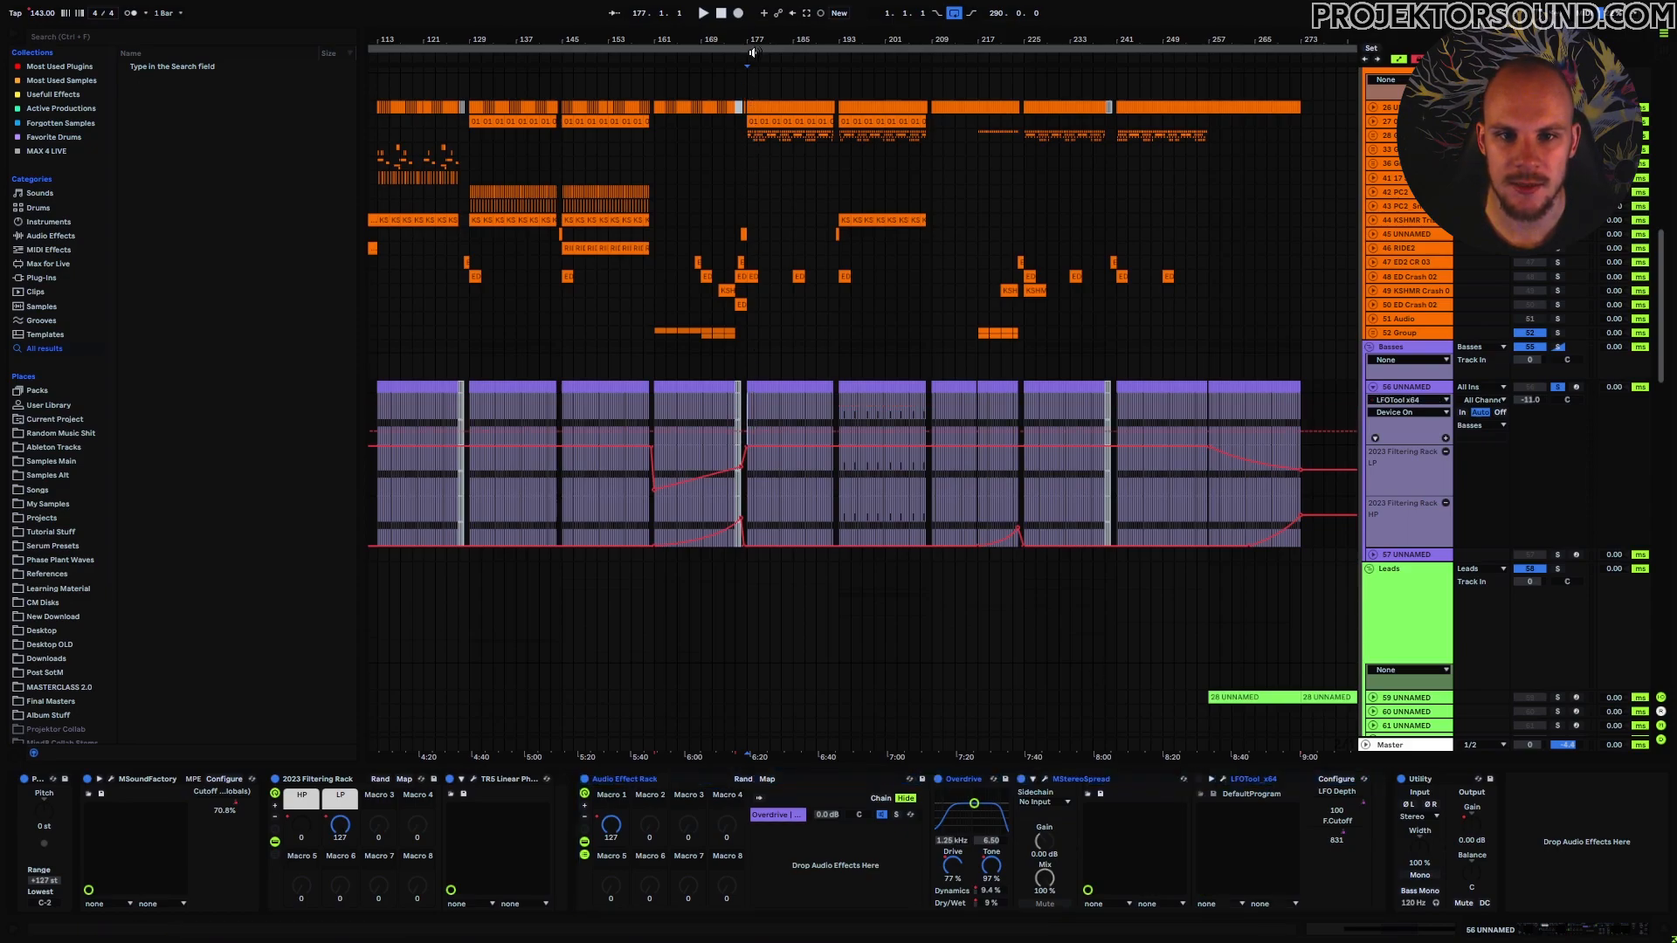
left_click_drag(751, 39, 751, 129)
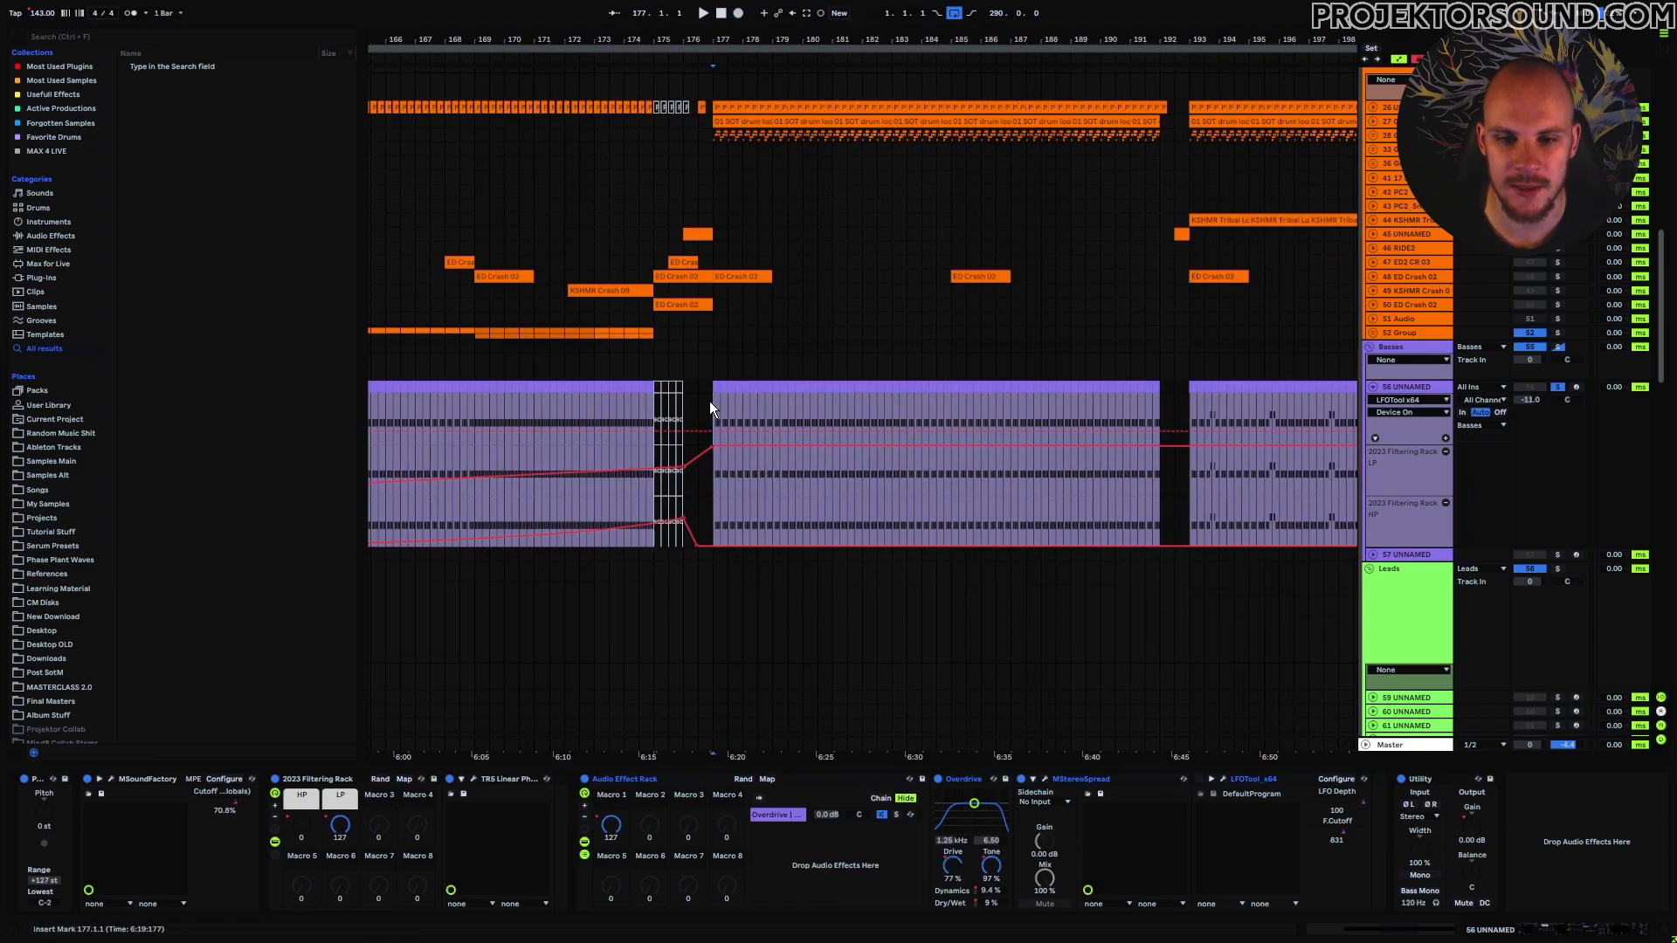
key("space")
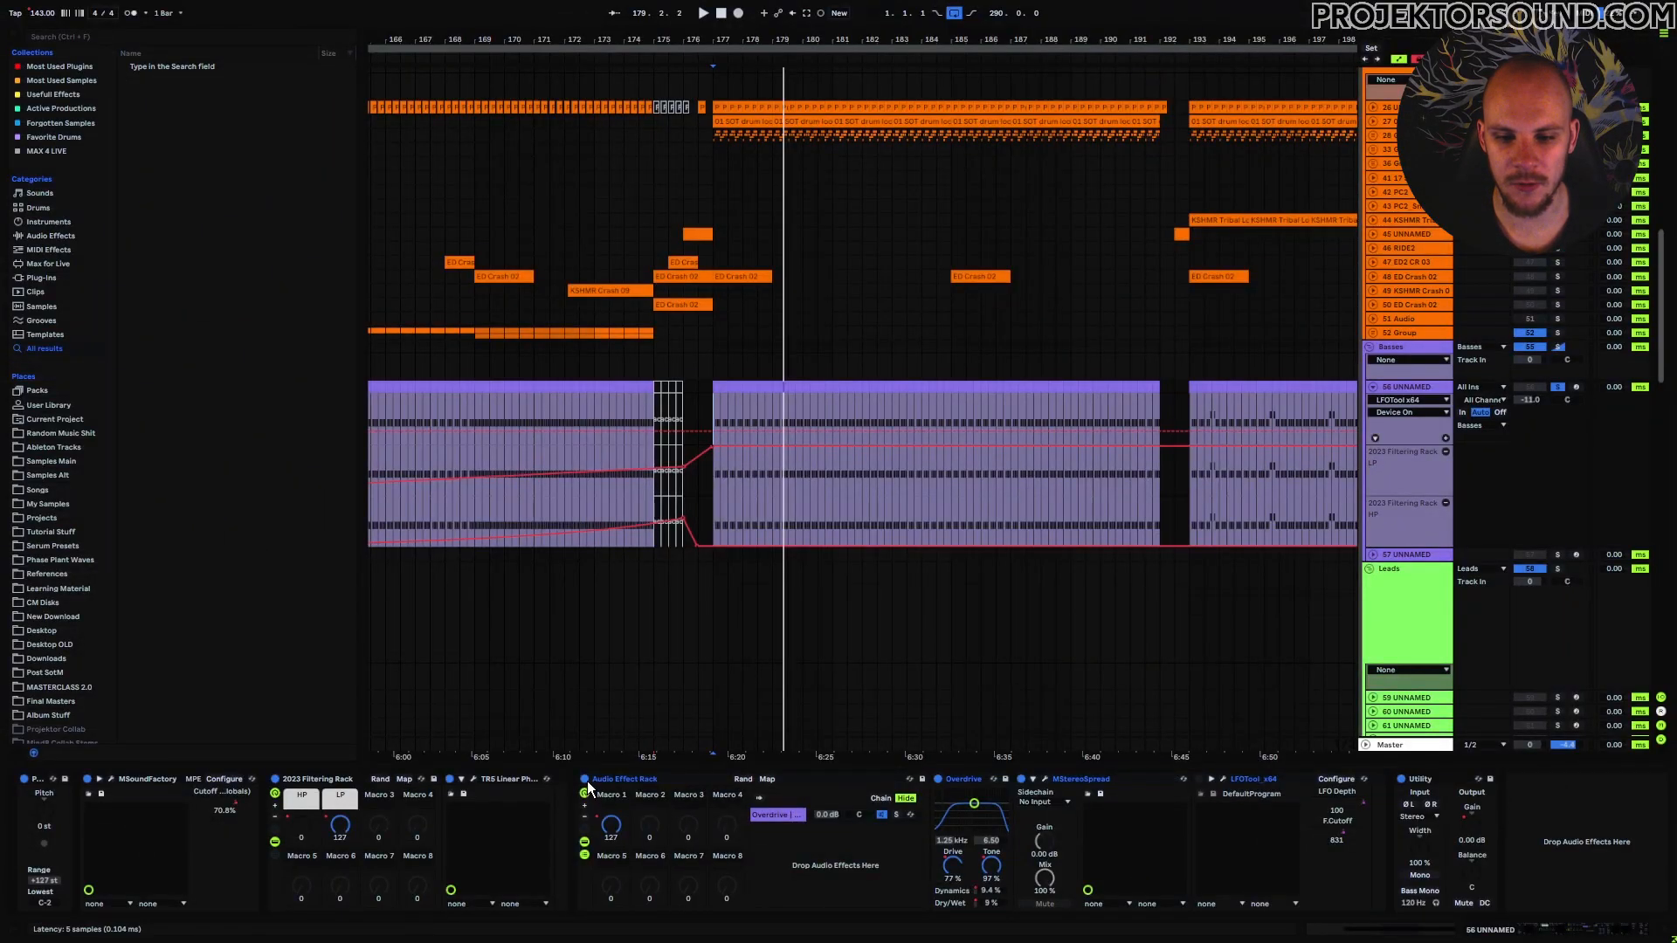
Step: Bypass the Audio Effect Rack on the soloed bass and replay it from bar 177
left_click(591, 794)
left_click(717, 404)
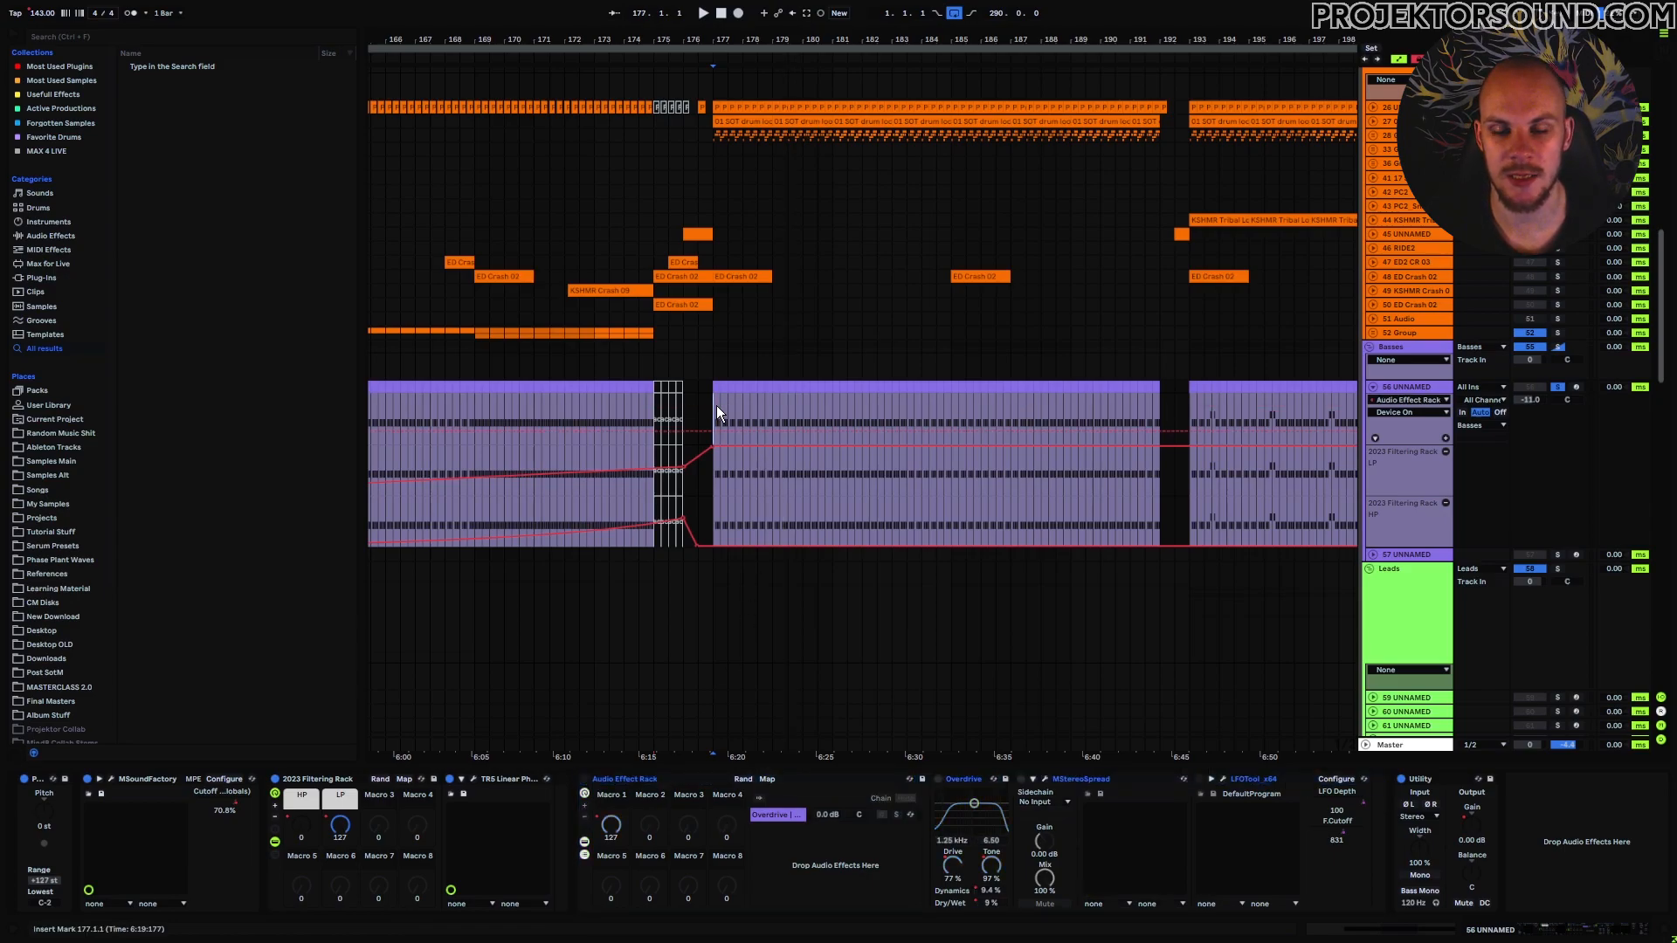
key("space")
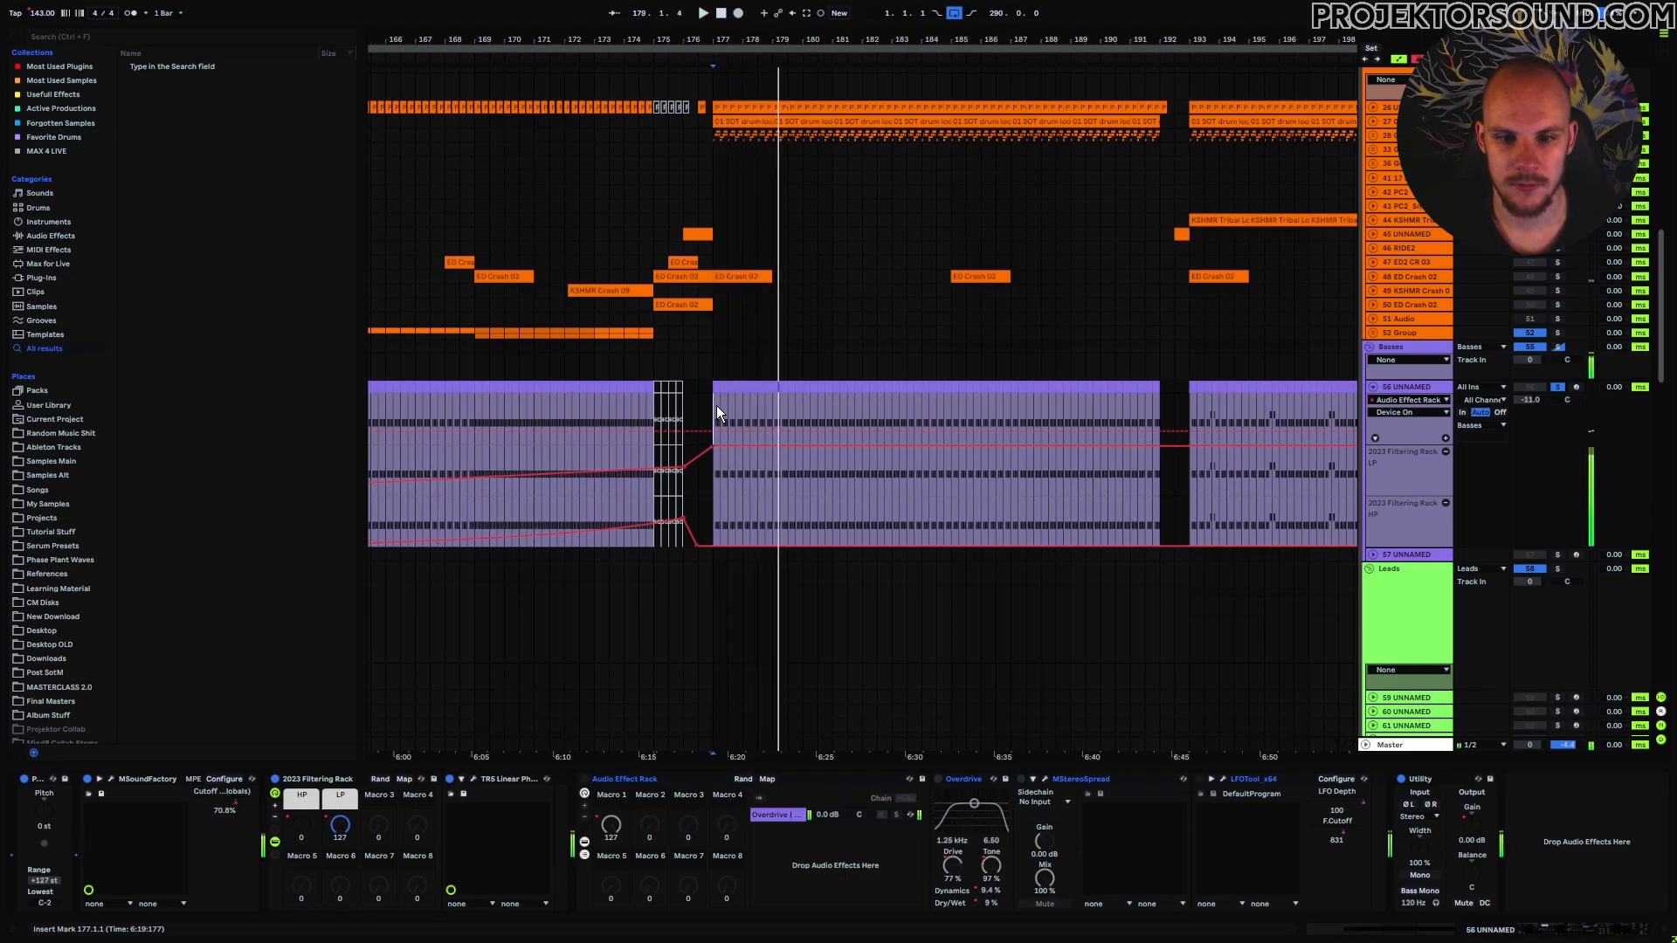
Step: Unsolo bass track 56 and play the full mix from bar 177 with the rack bypassed
left_click(1556, 390)
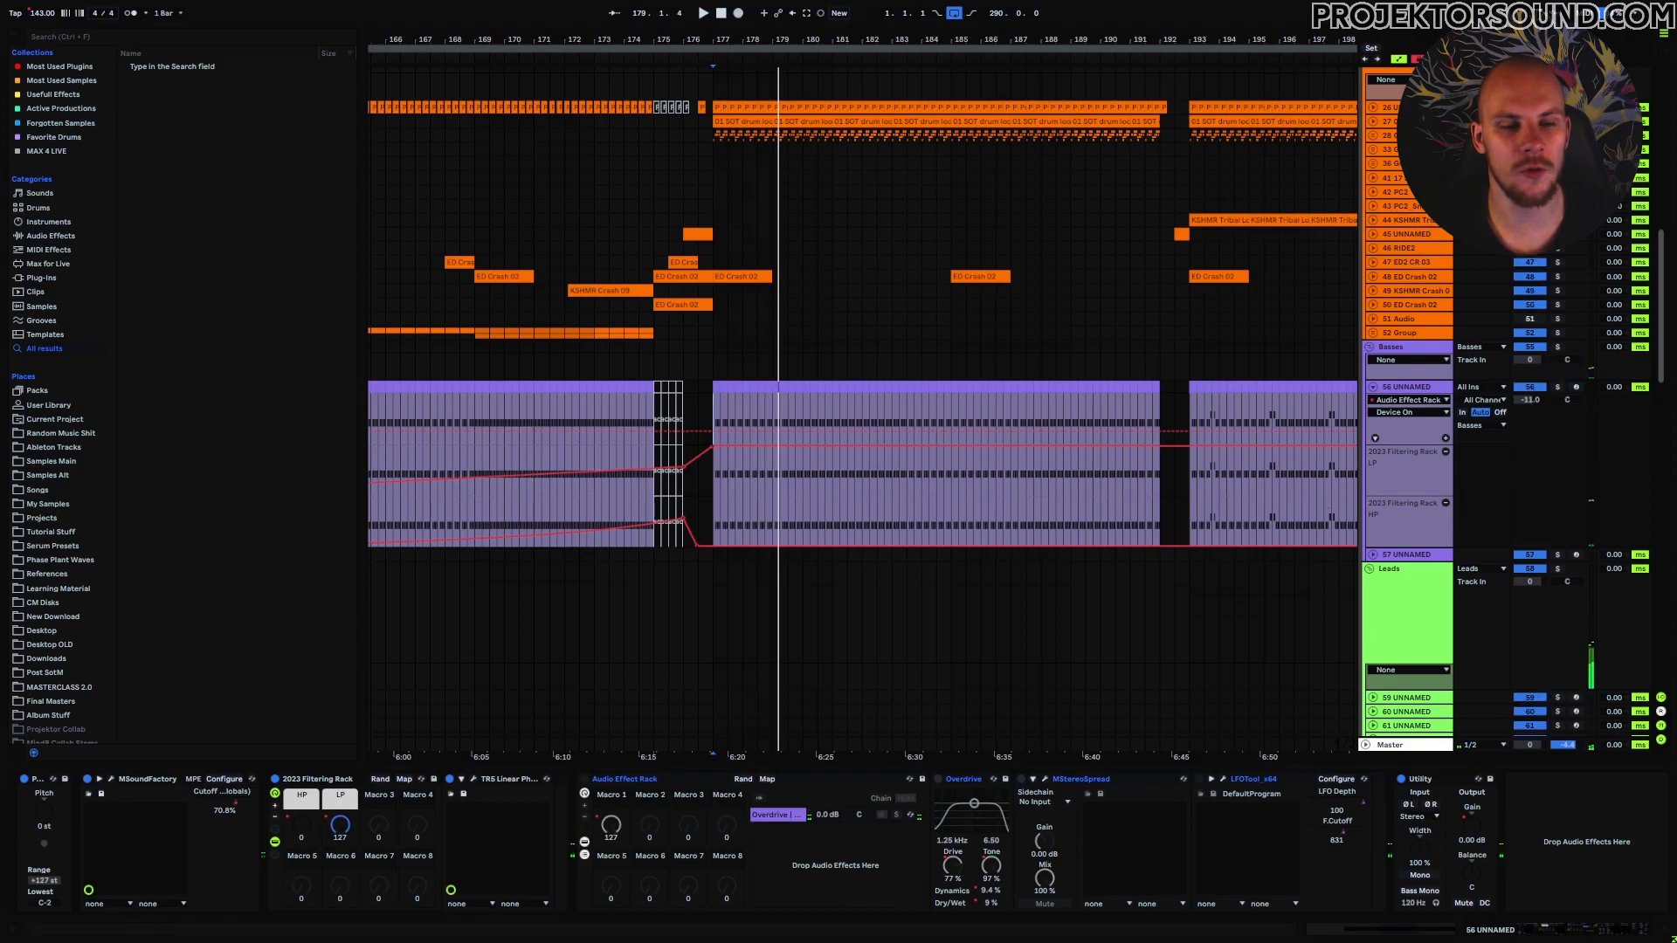
key("space")
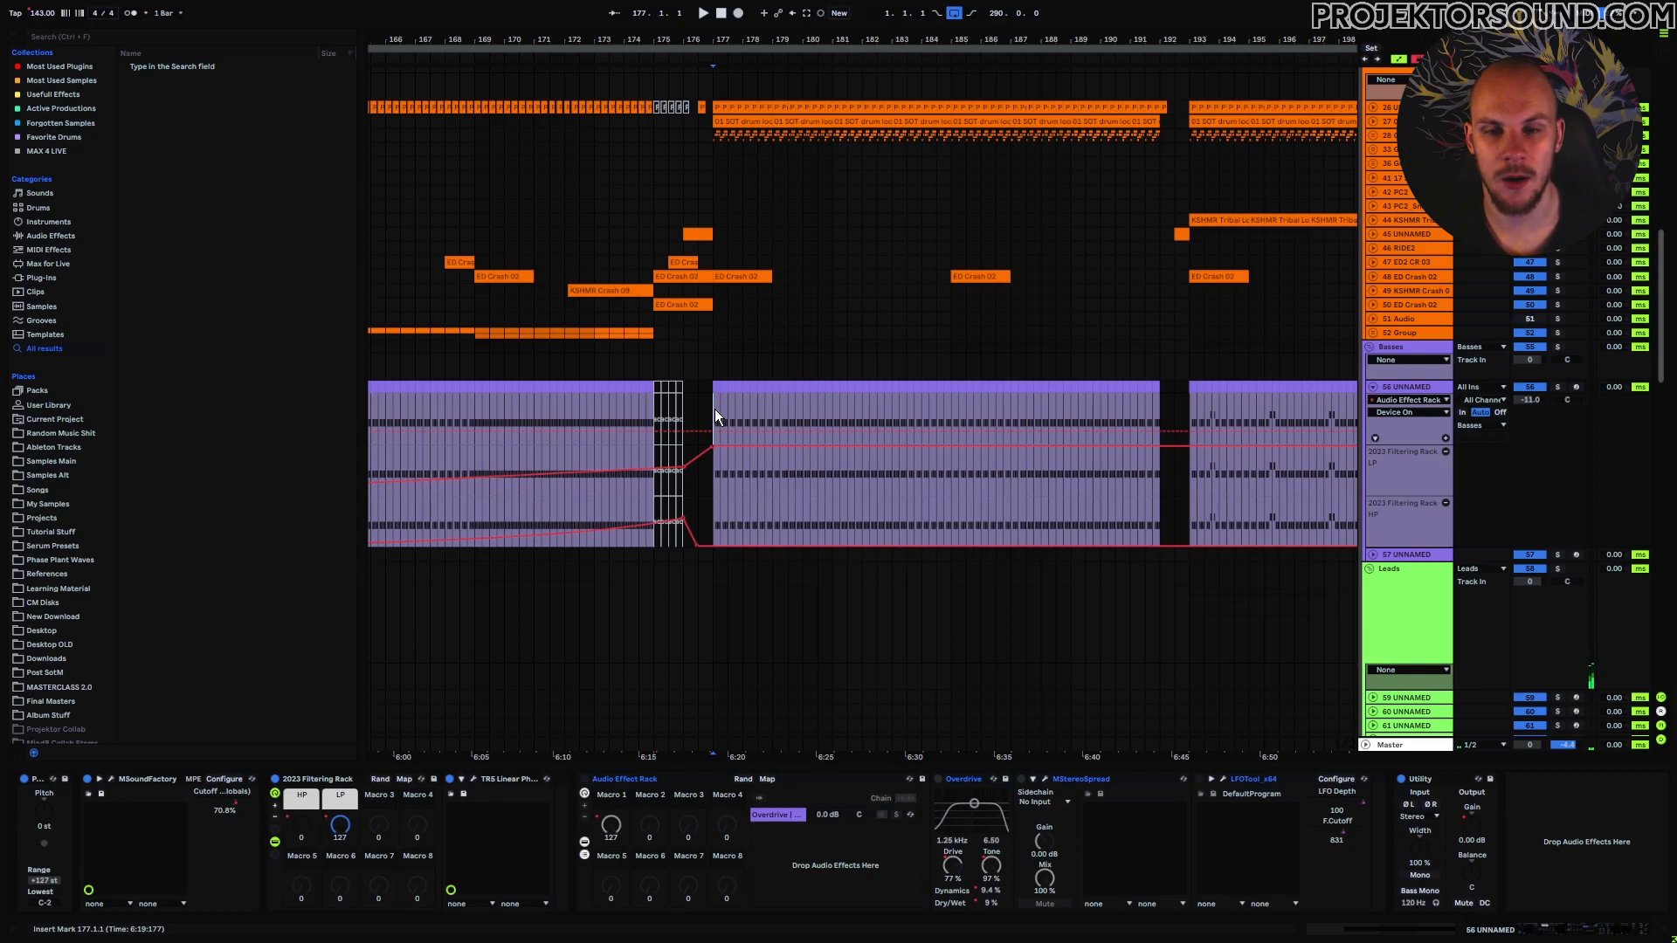
key("space")
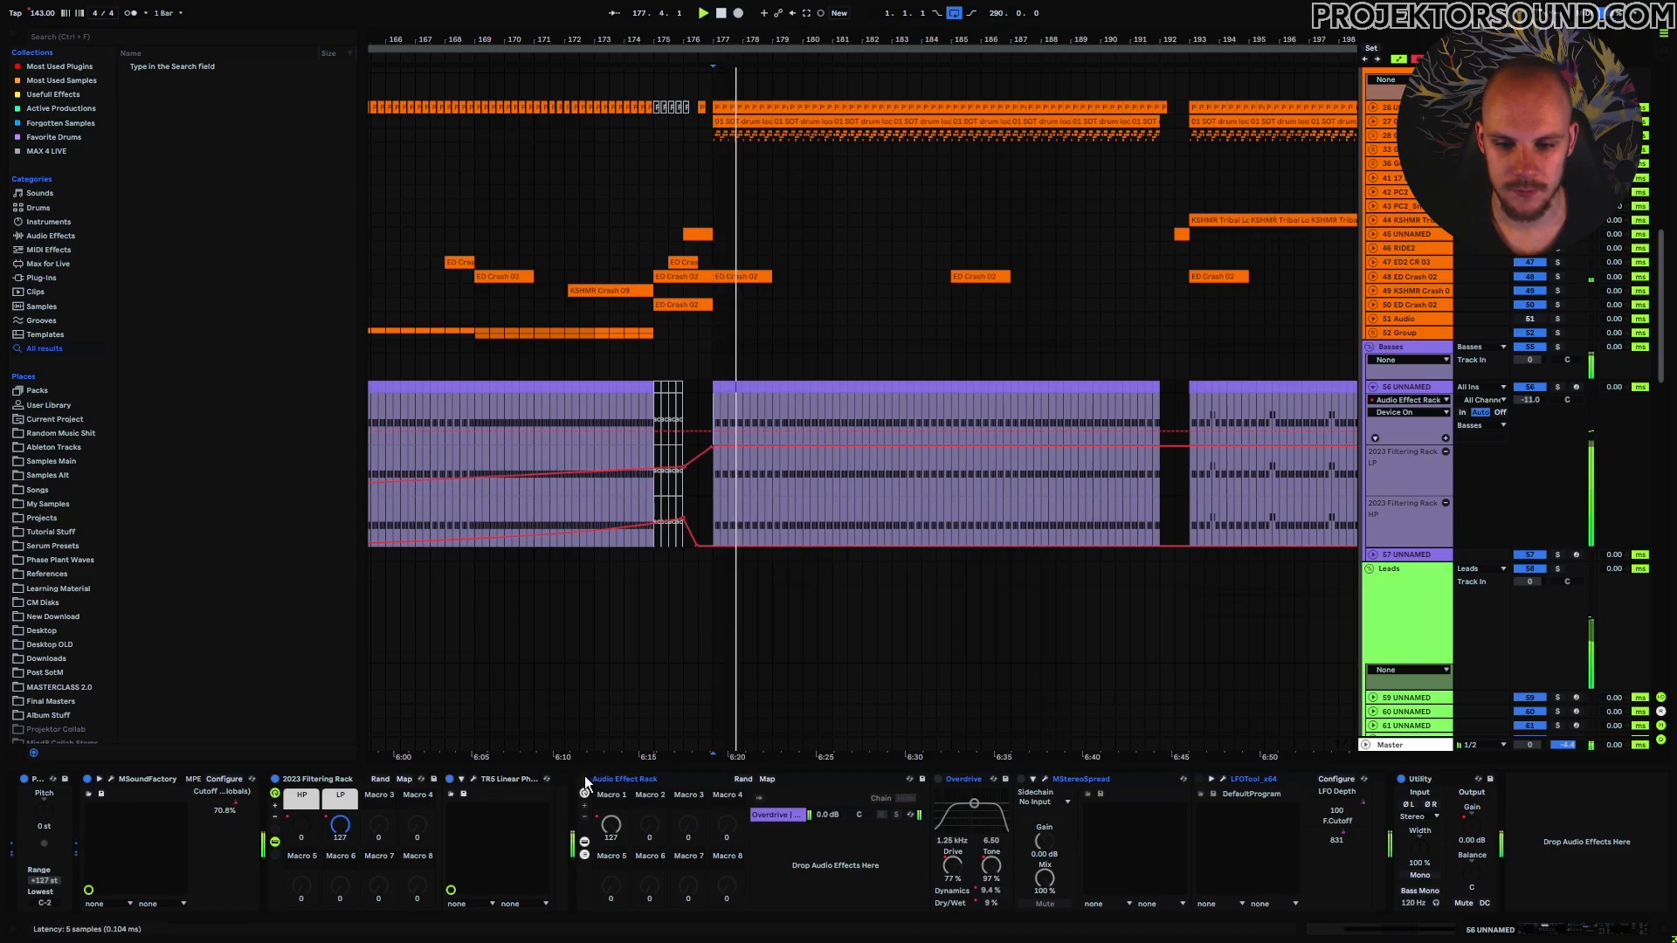
Step: Toggle the bass Audio Effect Rack on and off in the full mix, leave it active, and return the start to bar 177
left_click(583, 777)
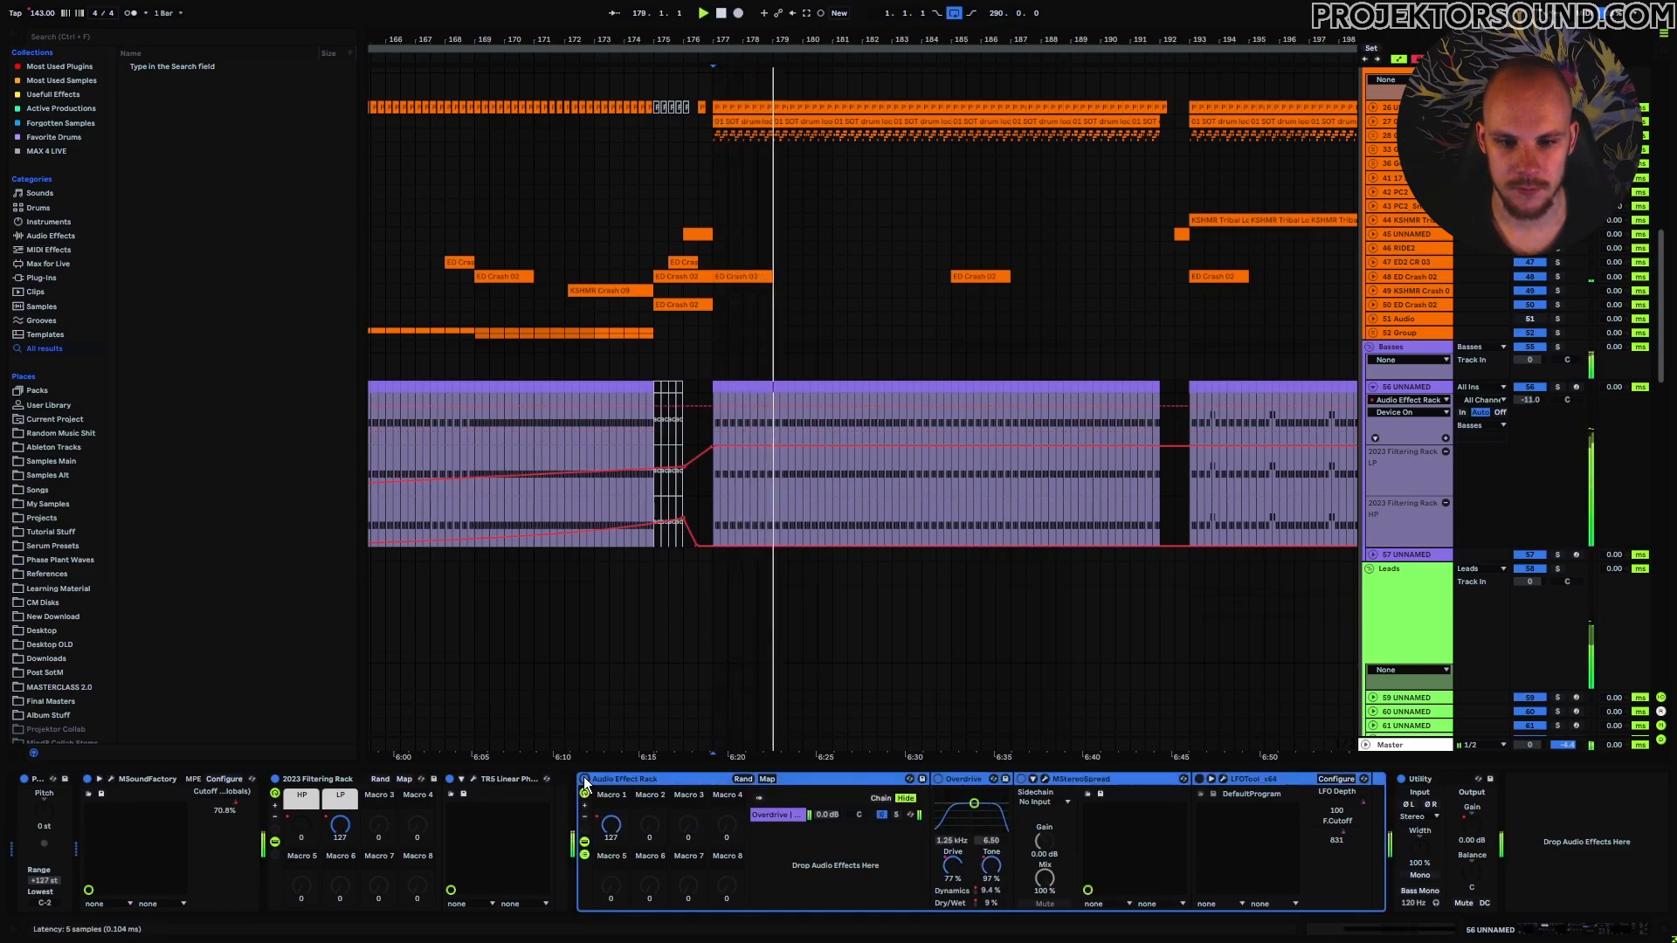
left_click(584, 777)
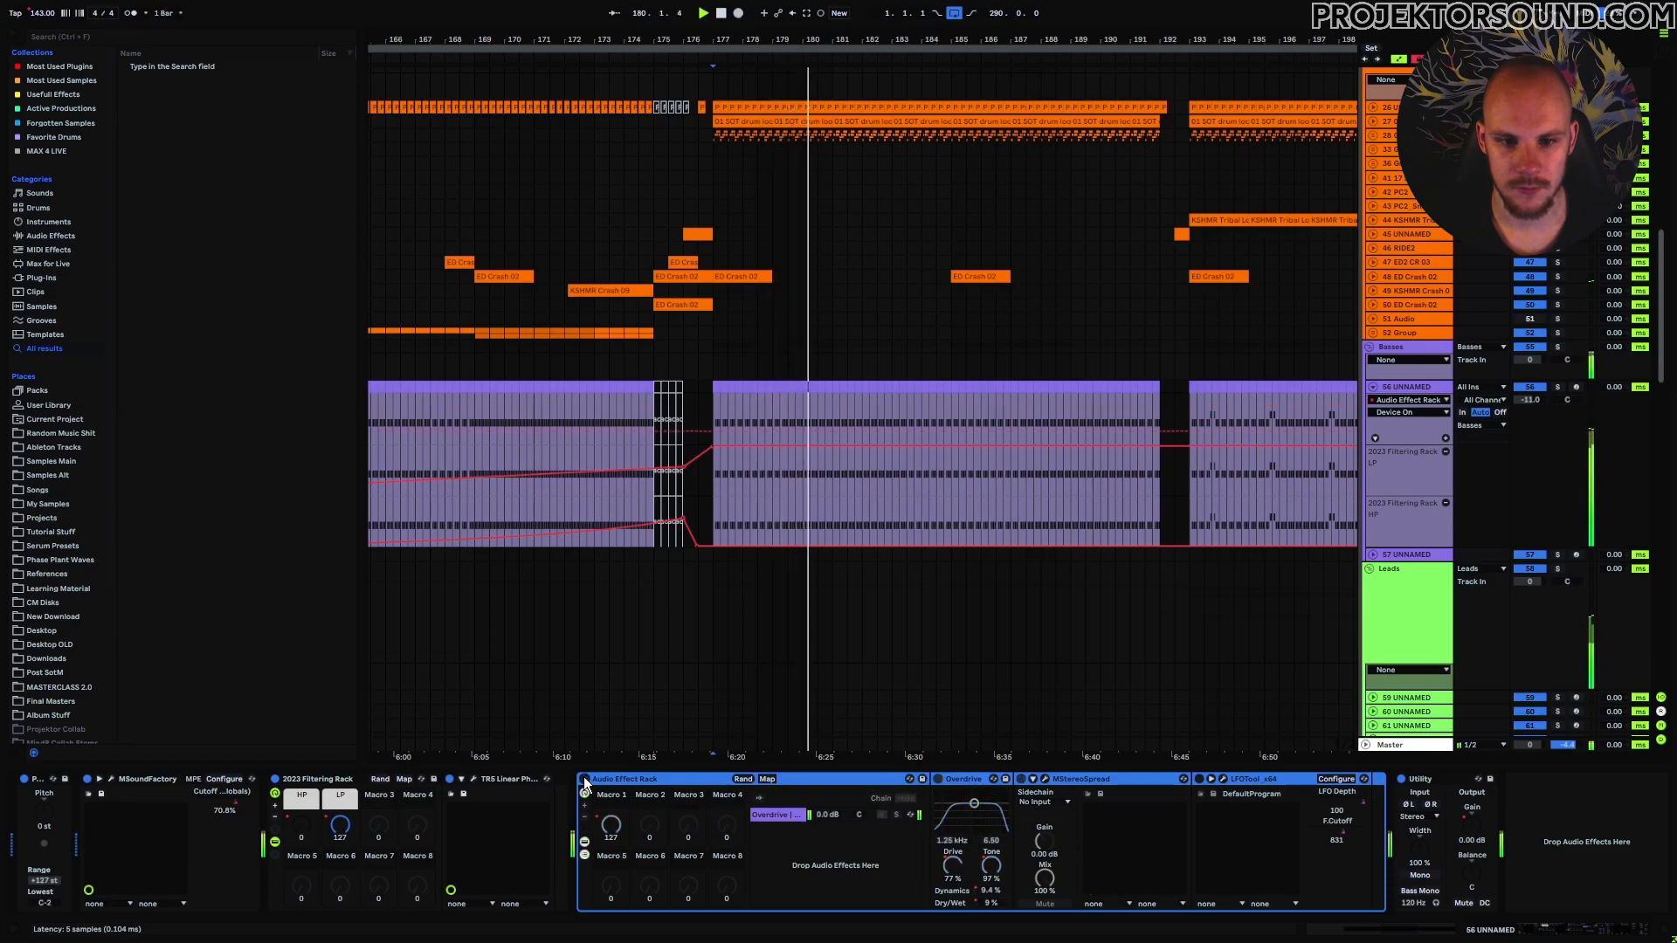
left_click(584, 779)
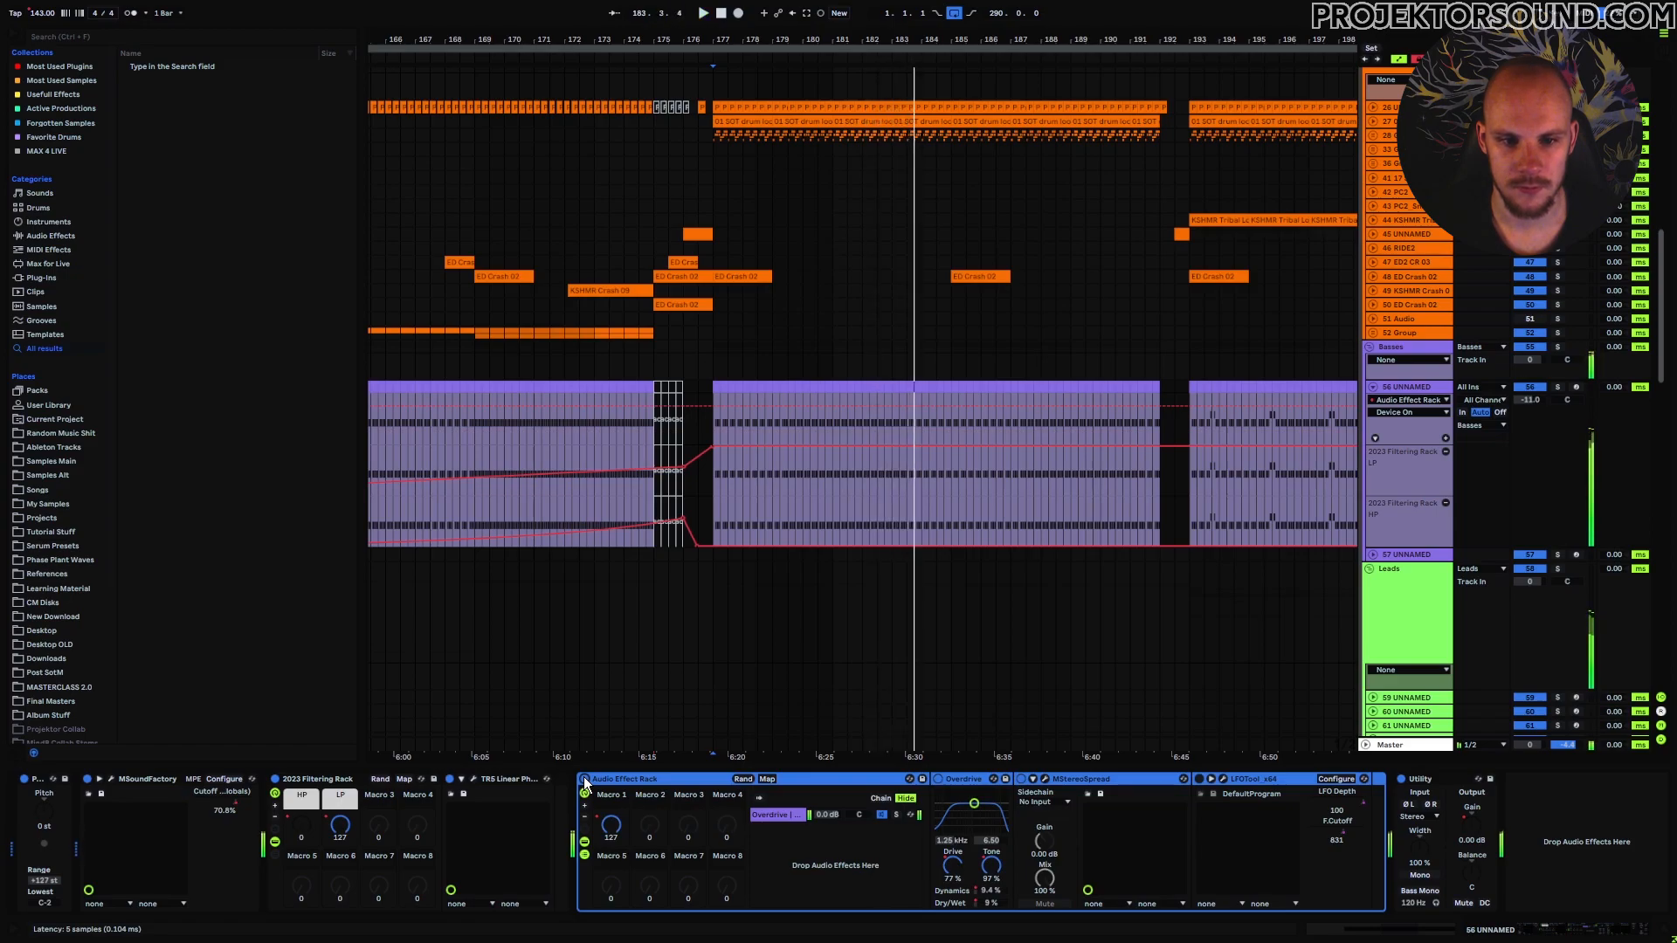
key("space")
left_click(718, 422)
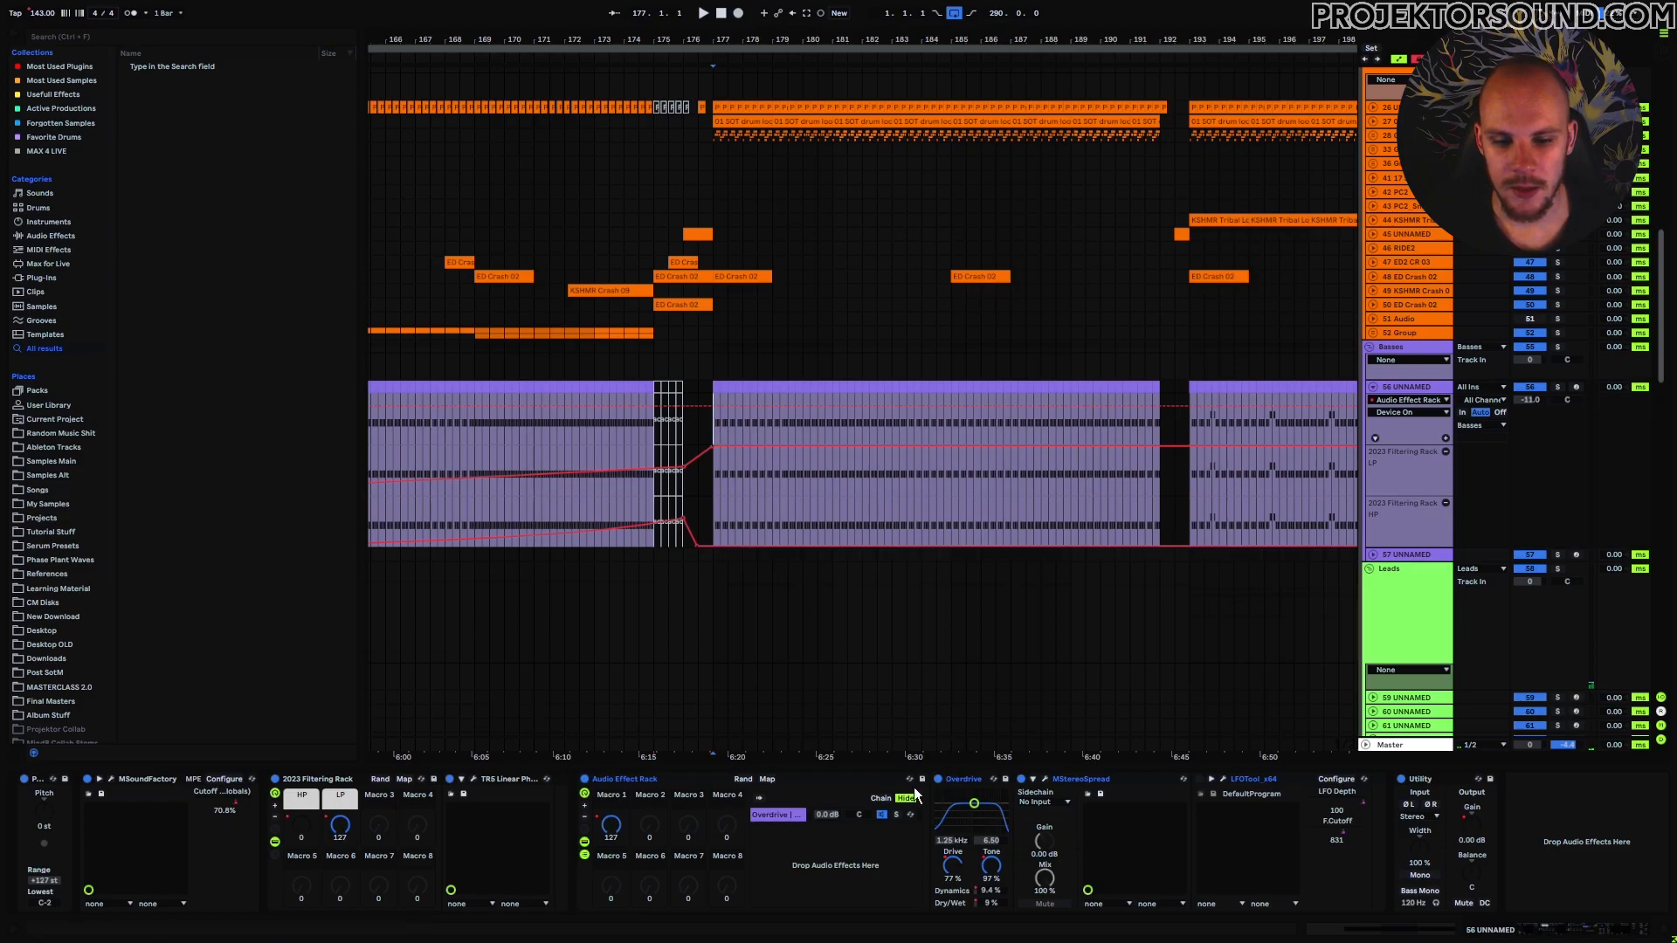
Step: Examine the Overdrive chain in the bass Audio Effect Rack and show Overdrive's Dry/Wet automation
left_click(642, 783)
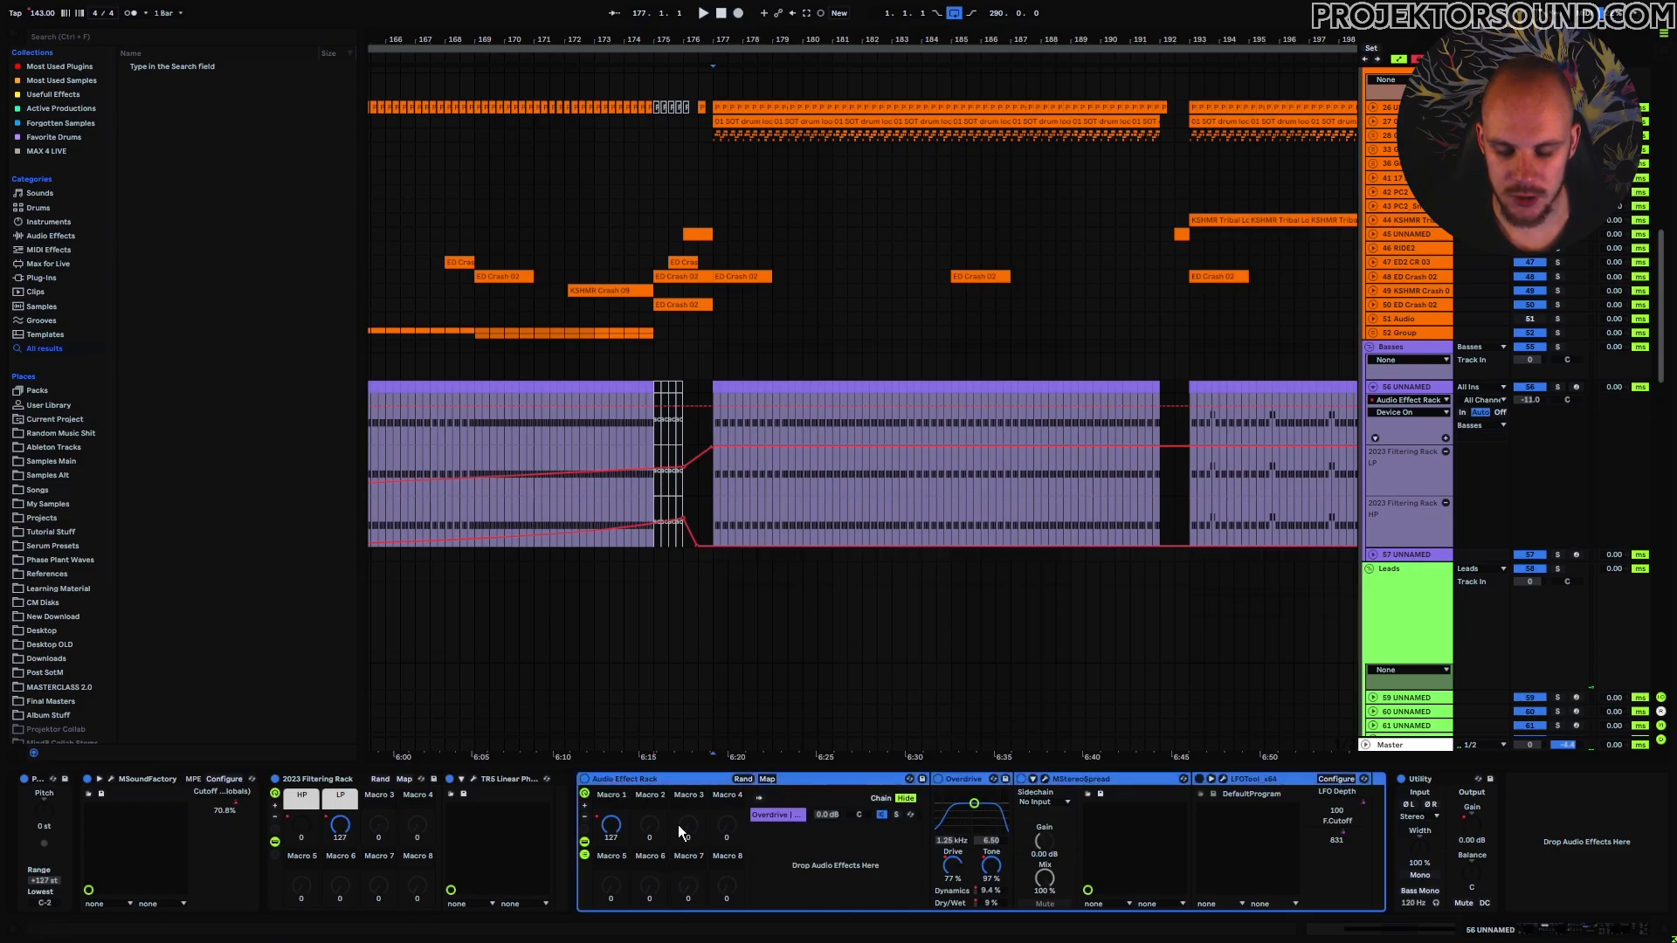
left_click(771, 816)
left_click(968, 778)
left_click(987, 903)
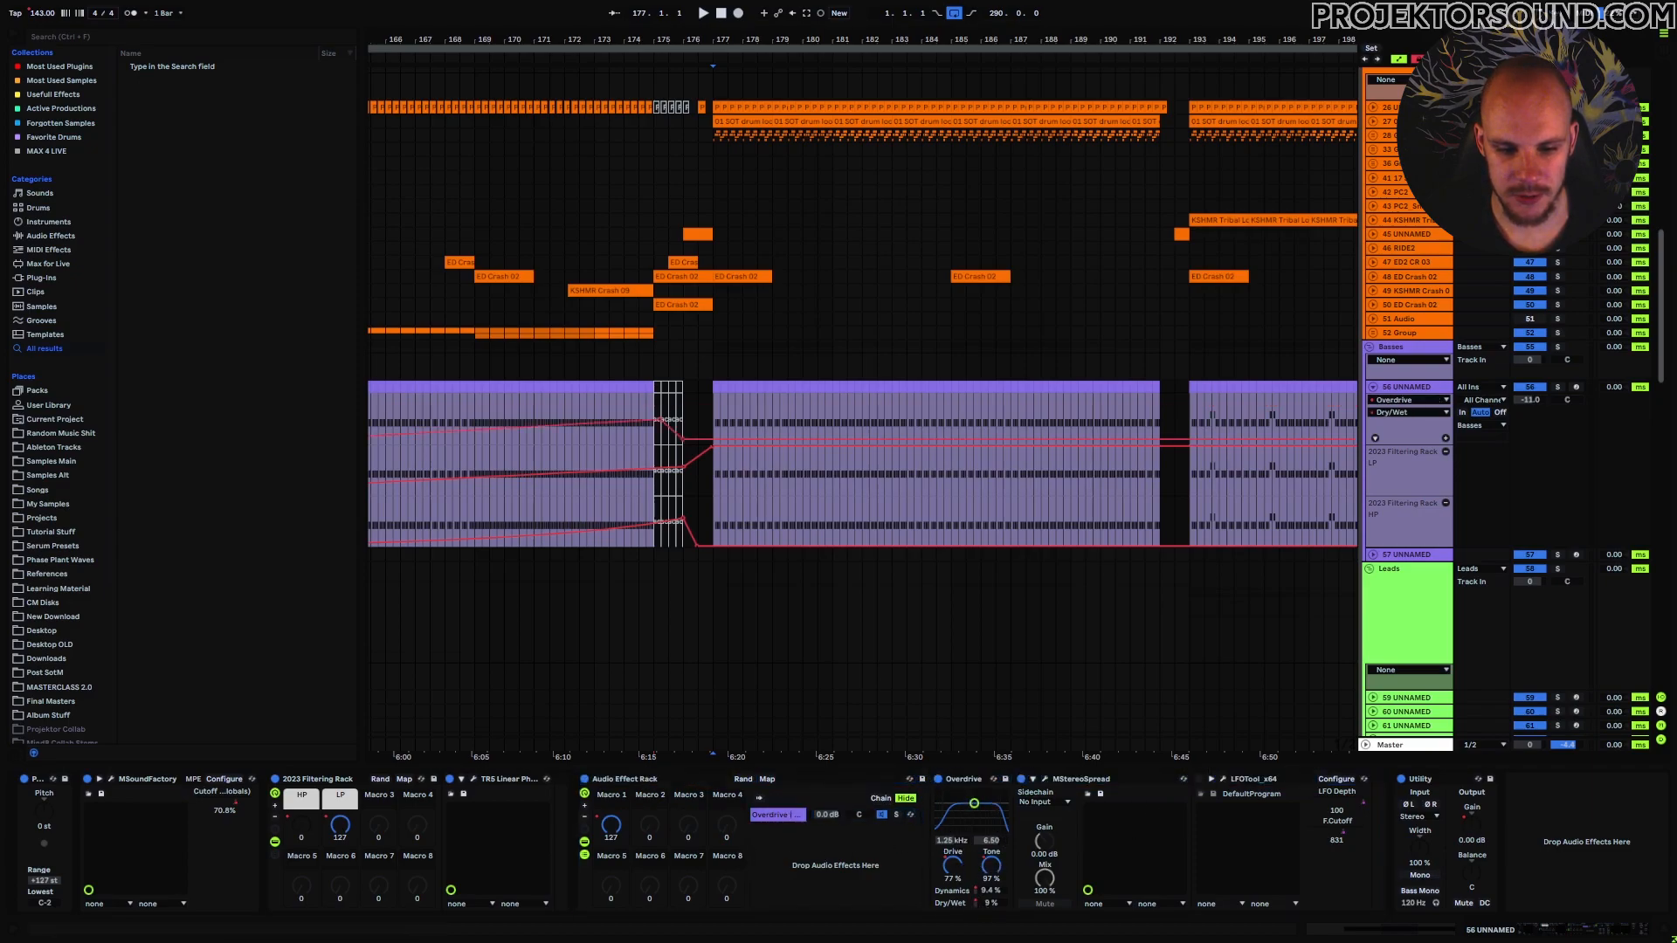
Step: Open the MStereoSpread plug-in window and move it over the arrangement to inspect its settings
left_click(1062, 779)
left_click(1044, 779)
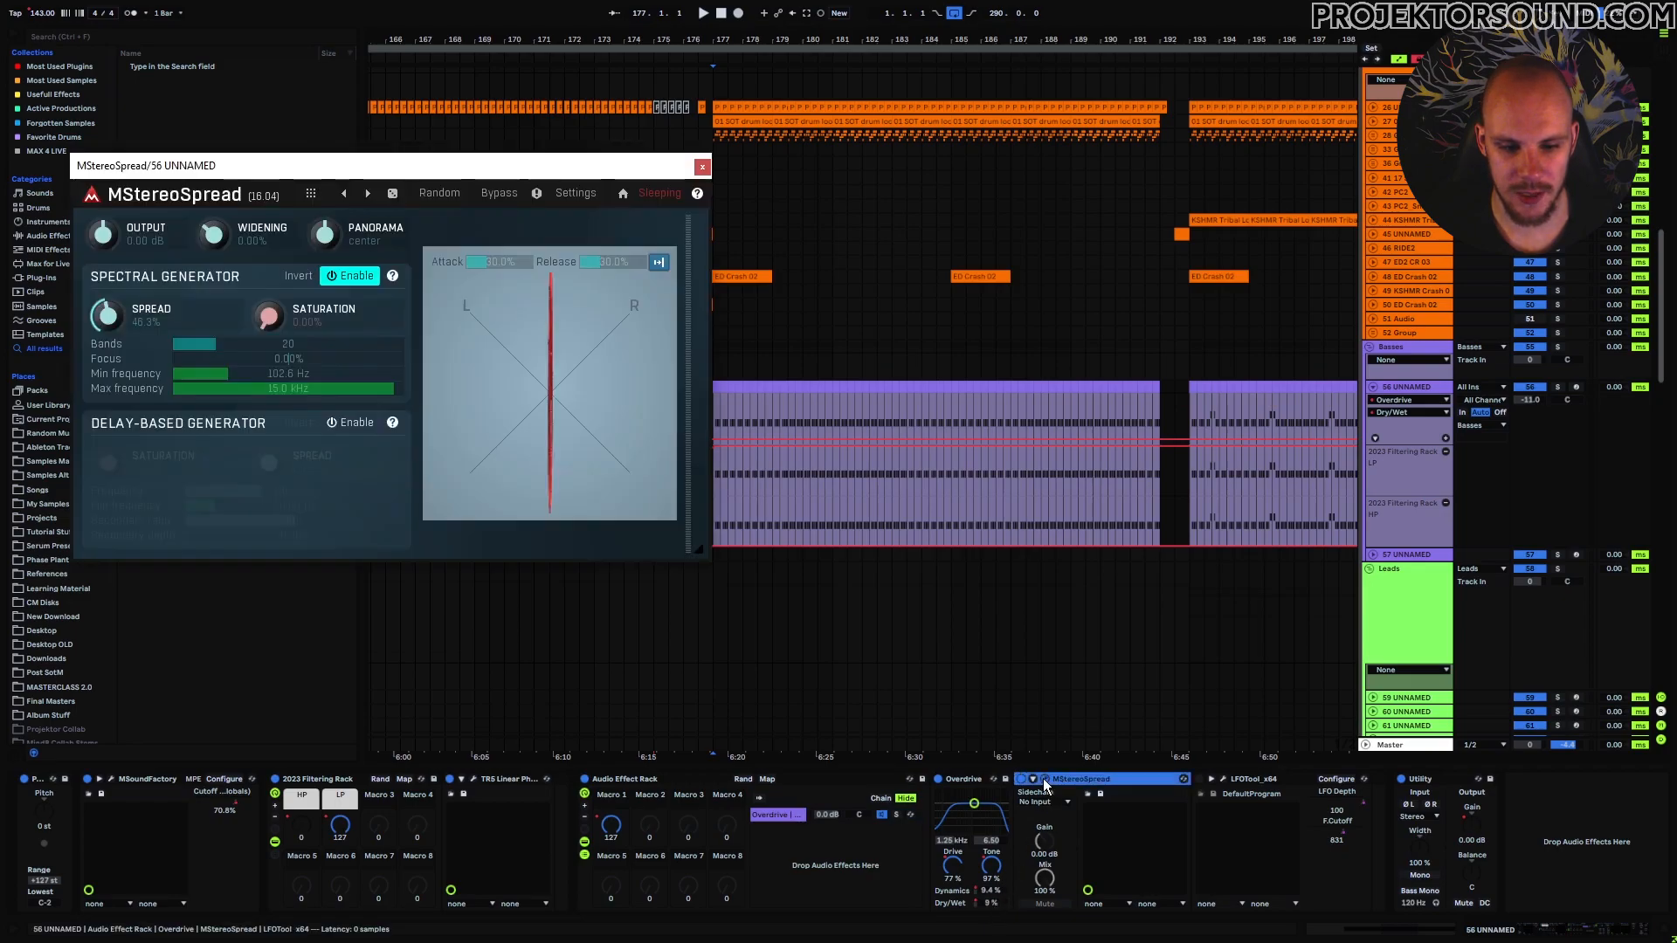
left_click_drag(490, 159, 886, 105)
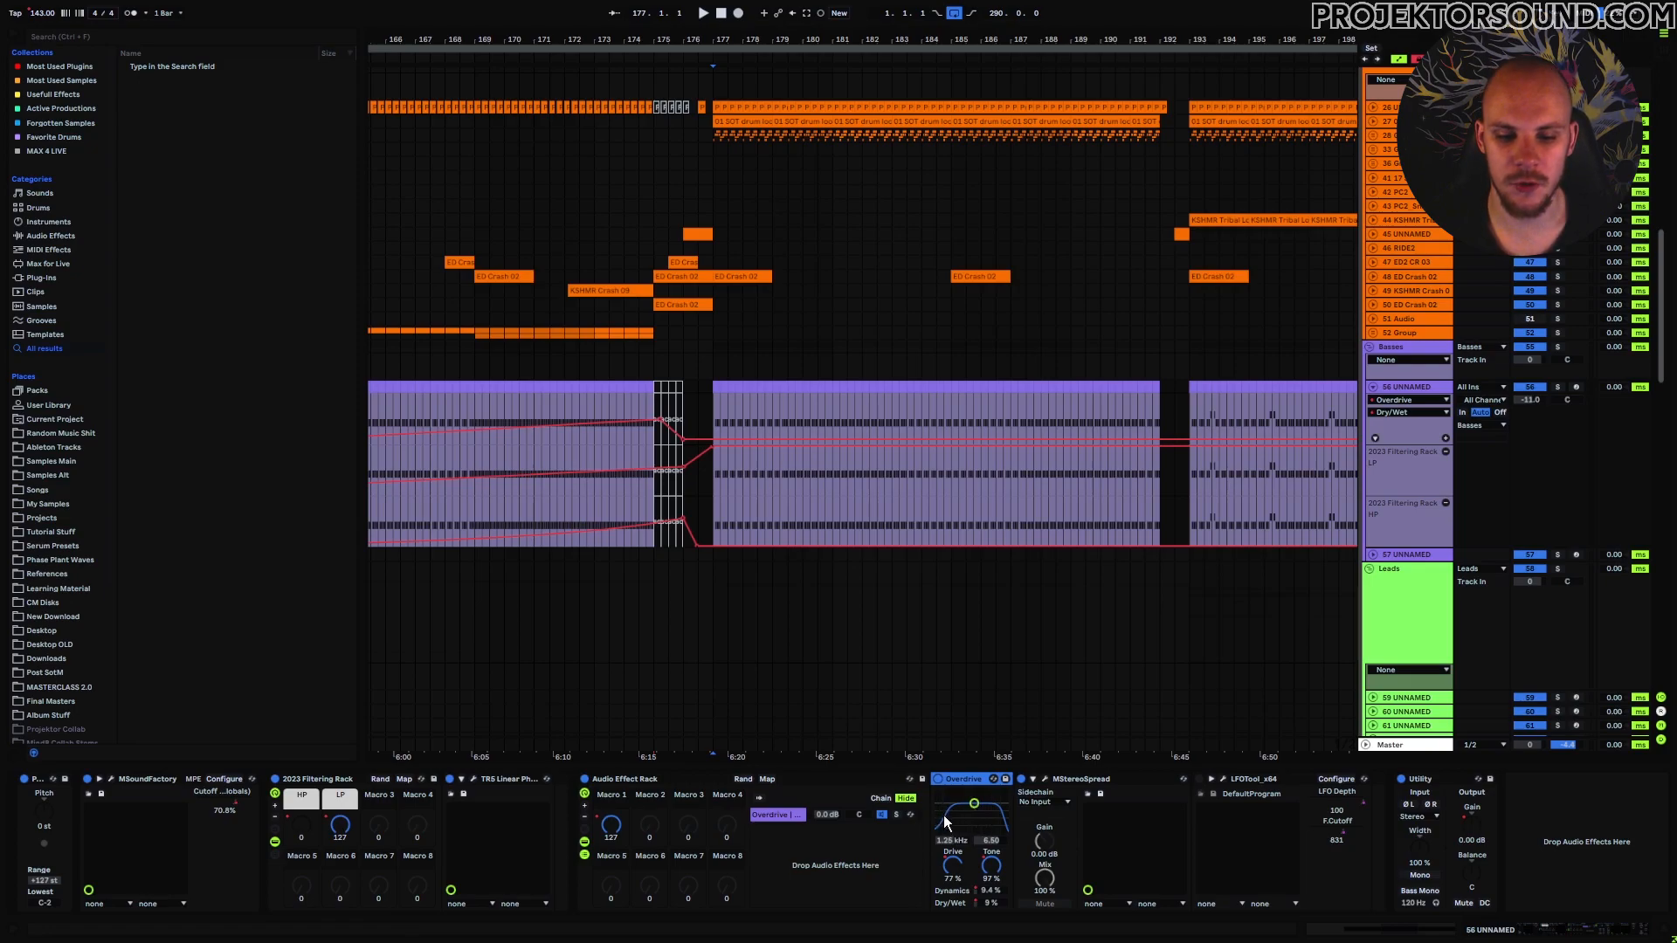
Step: Examine Overdrive's Dry/Wet and Drive automation on bass track 56 across the whole arrangement
left_click(988, 904)
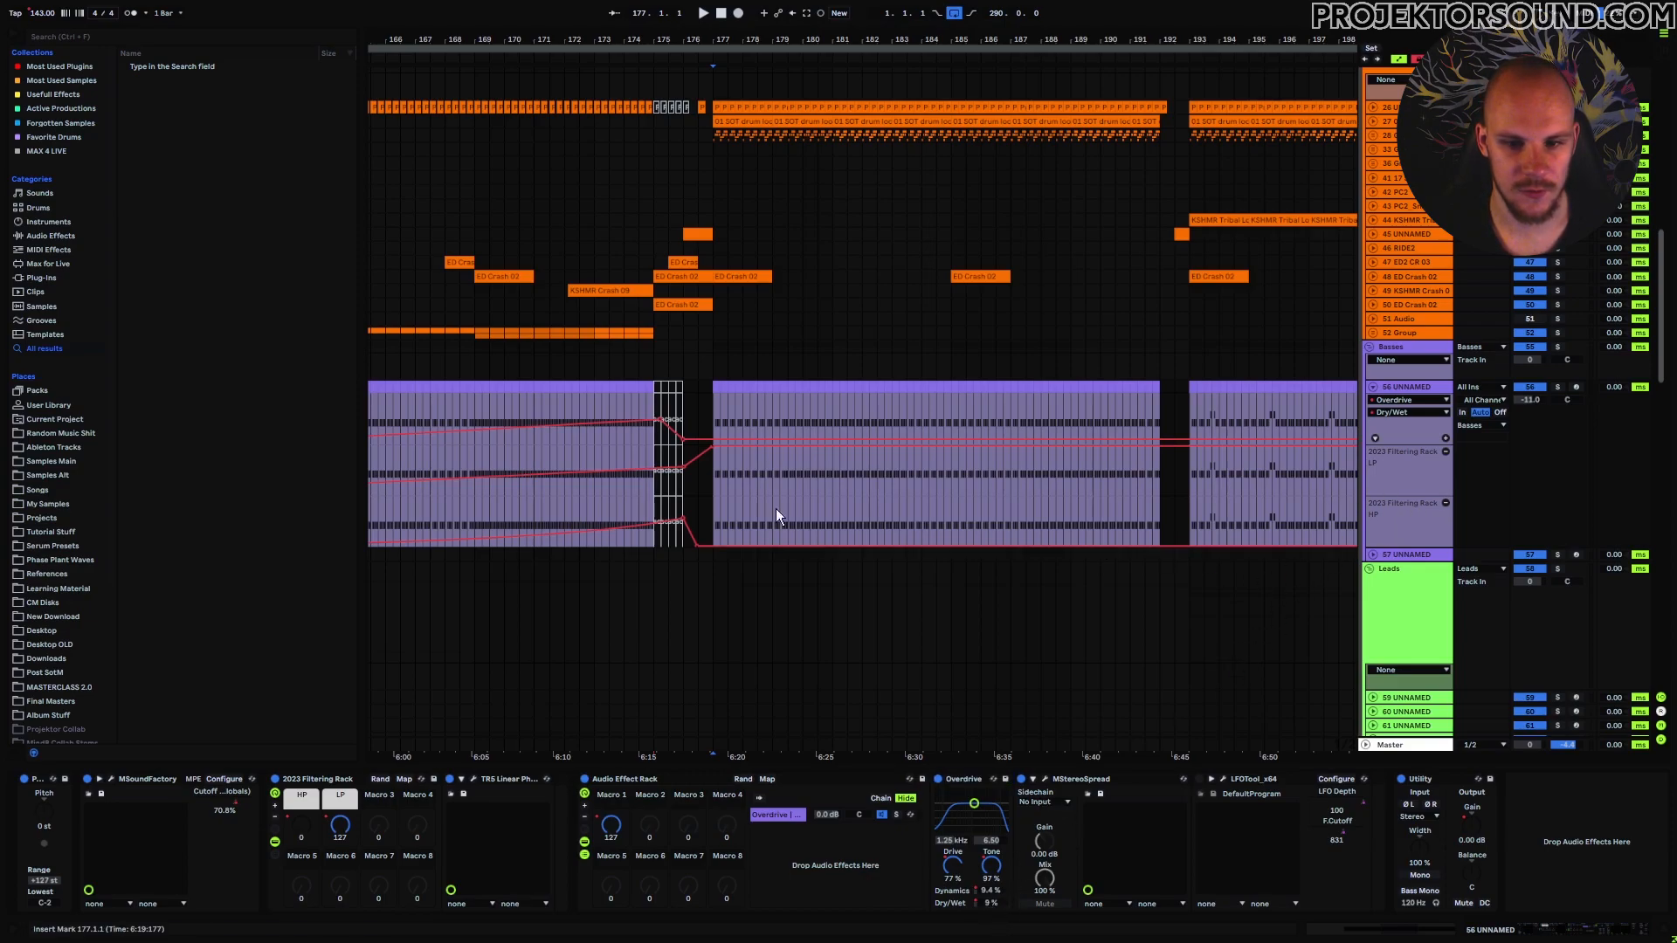
key("minus")
key("minus")
key("minus")
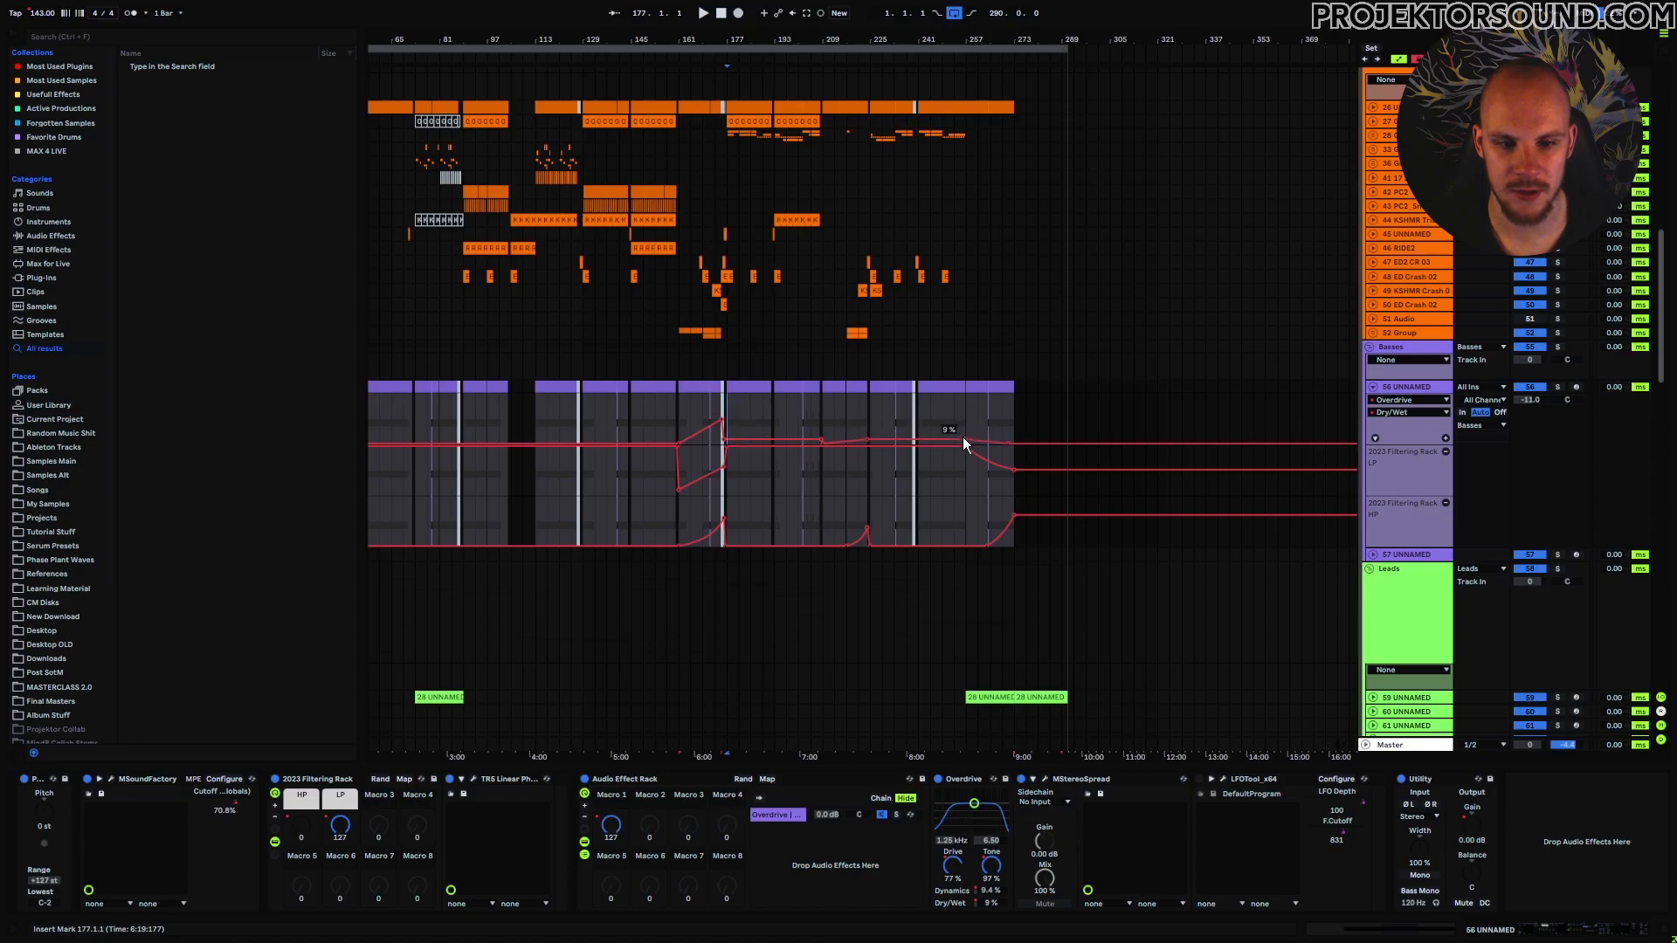
left_click(987, 891)
left_click(954, 867)
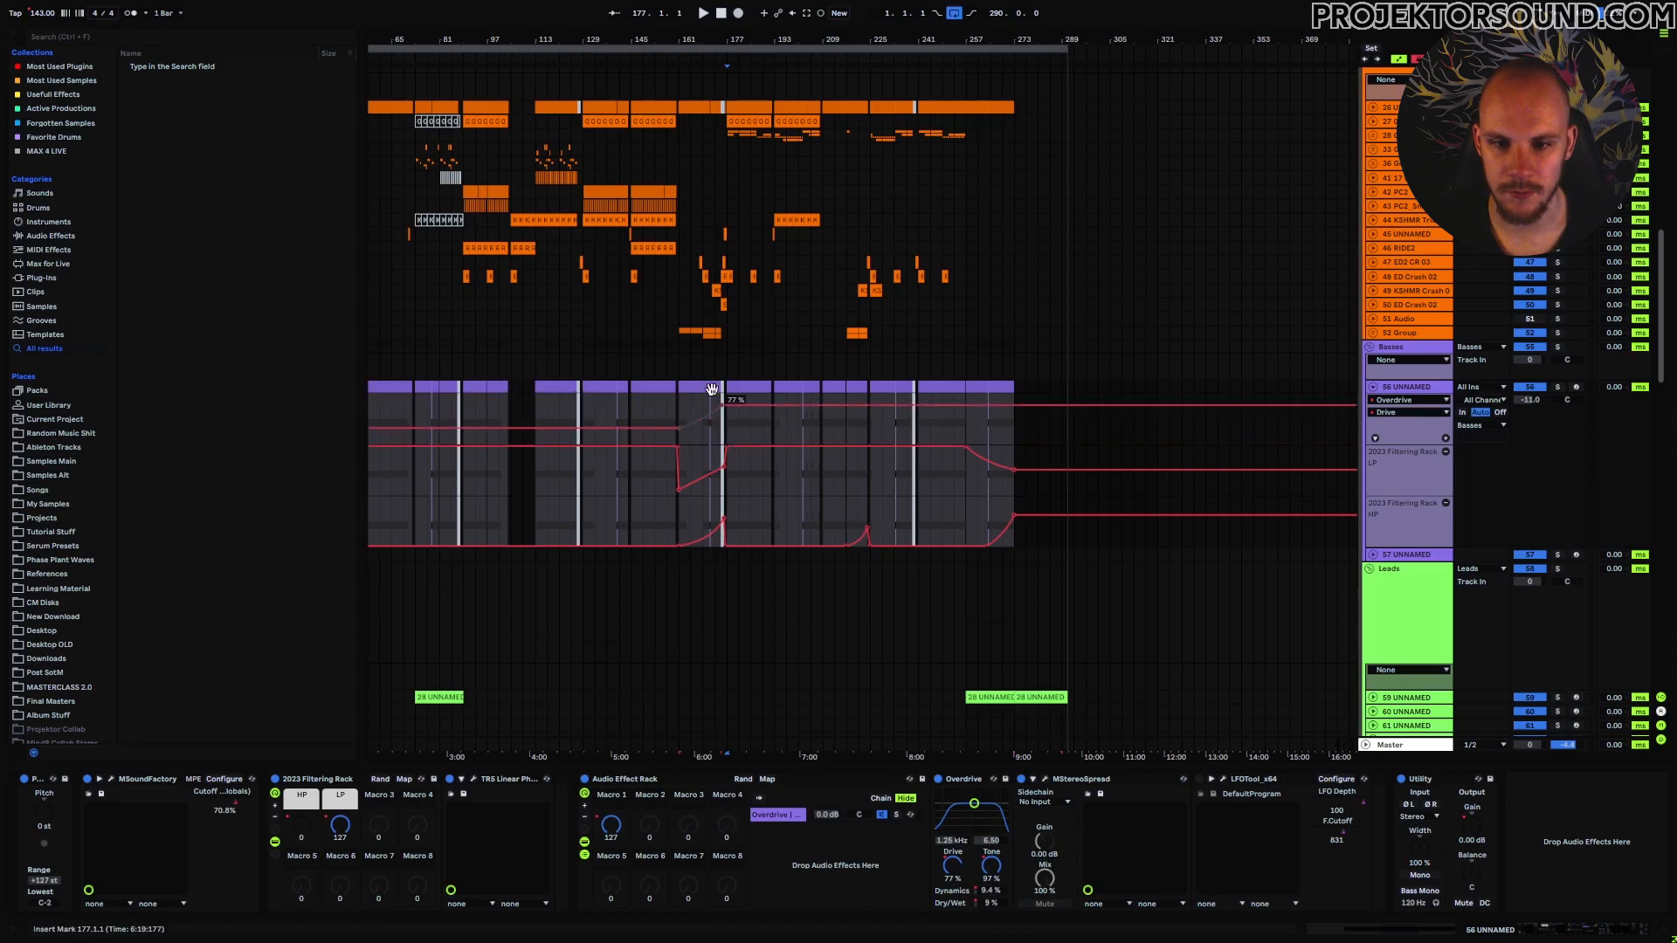
Step: Show the automation of Overdrive's Tone and MStereoSpread's Spread on bass track 56, and set the start to bar 209
left_click(991, 867)
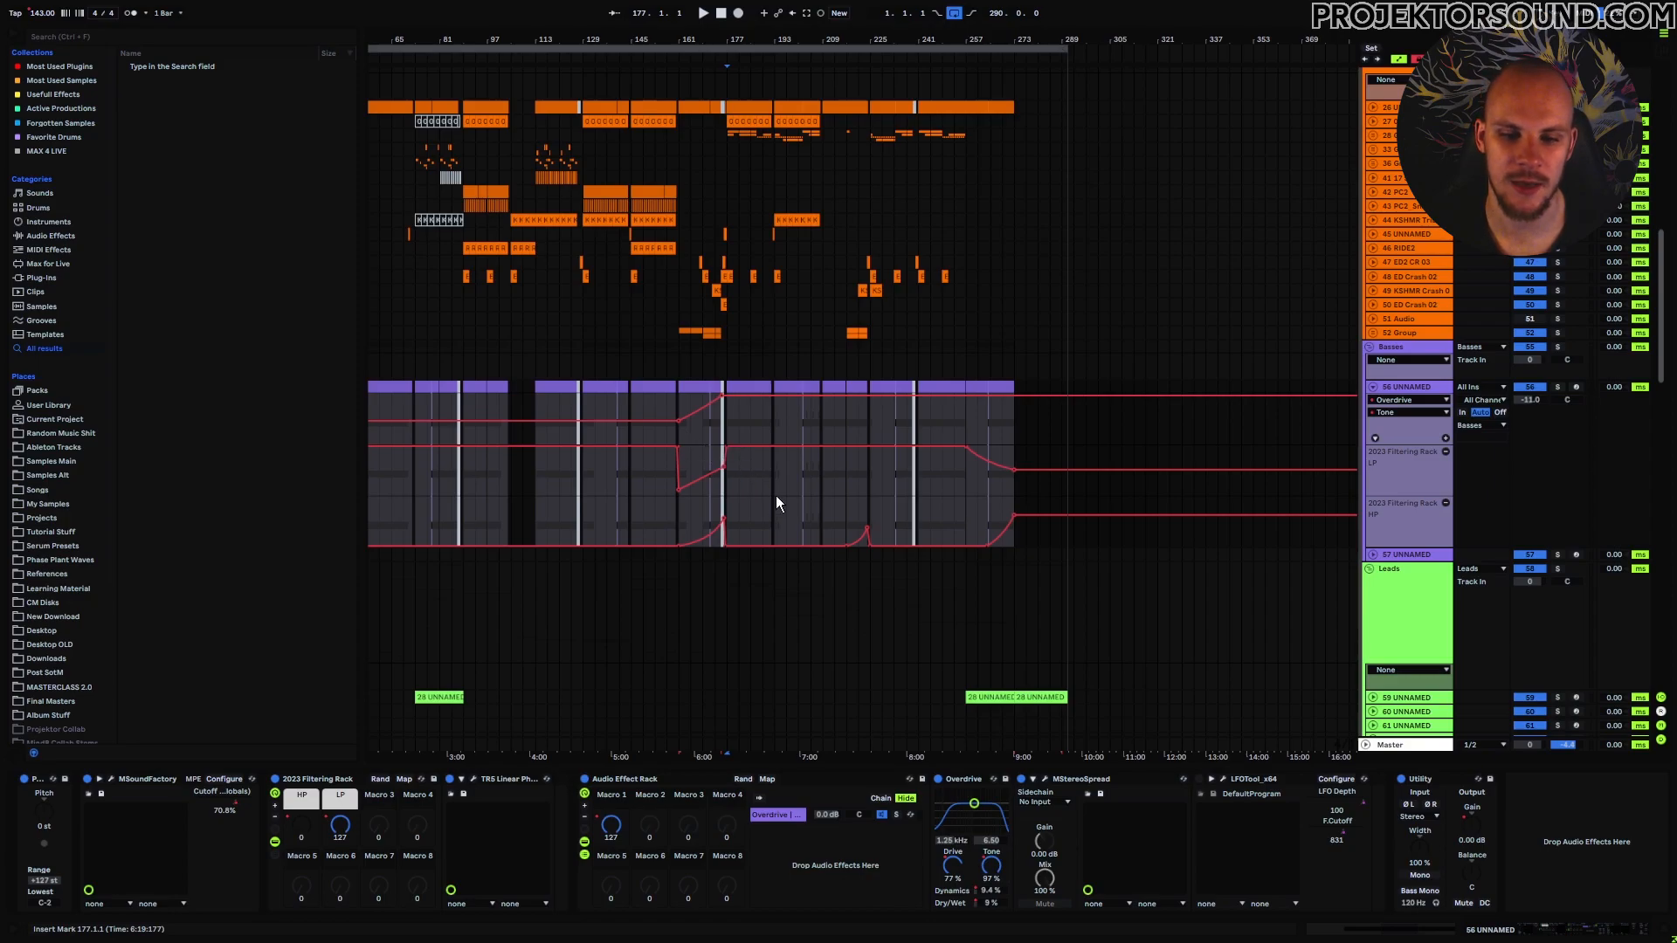
left_click(1046, 779)
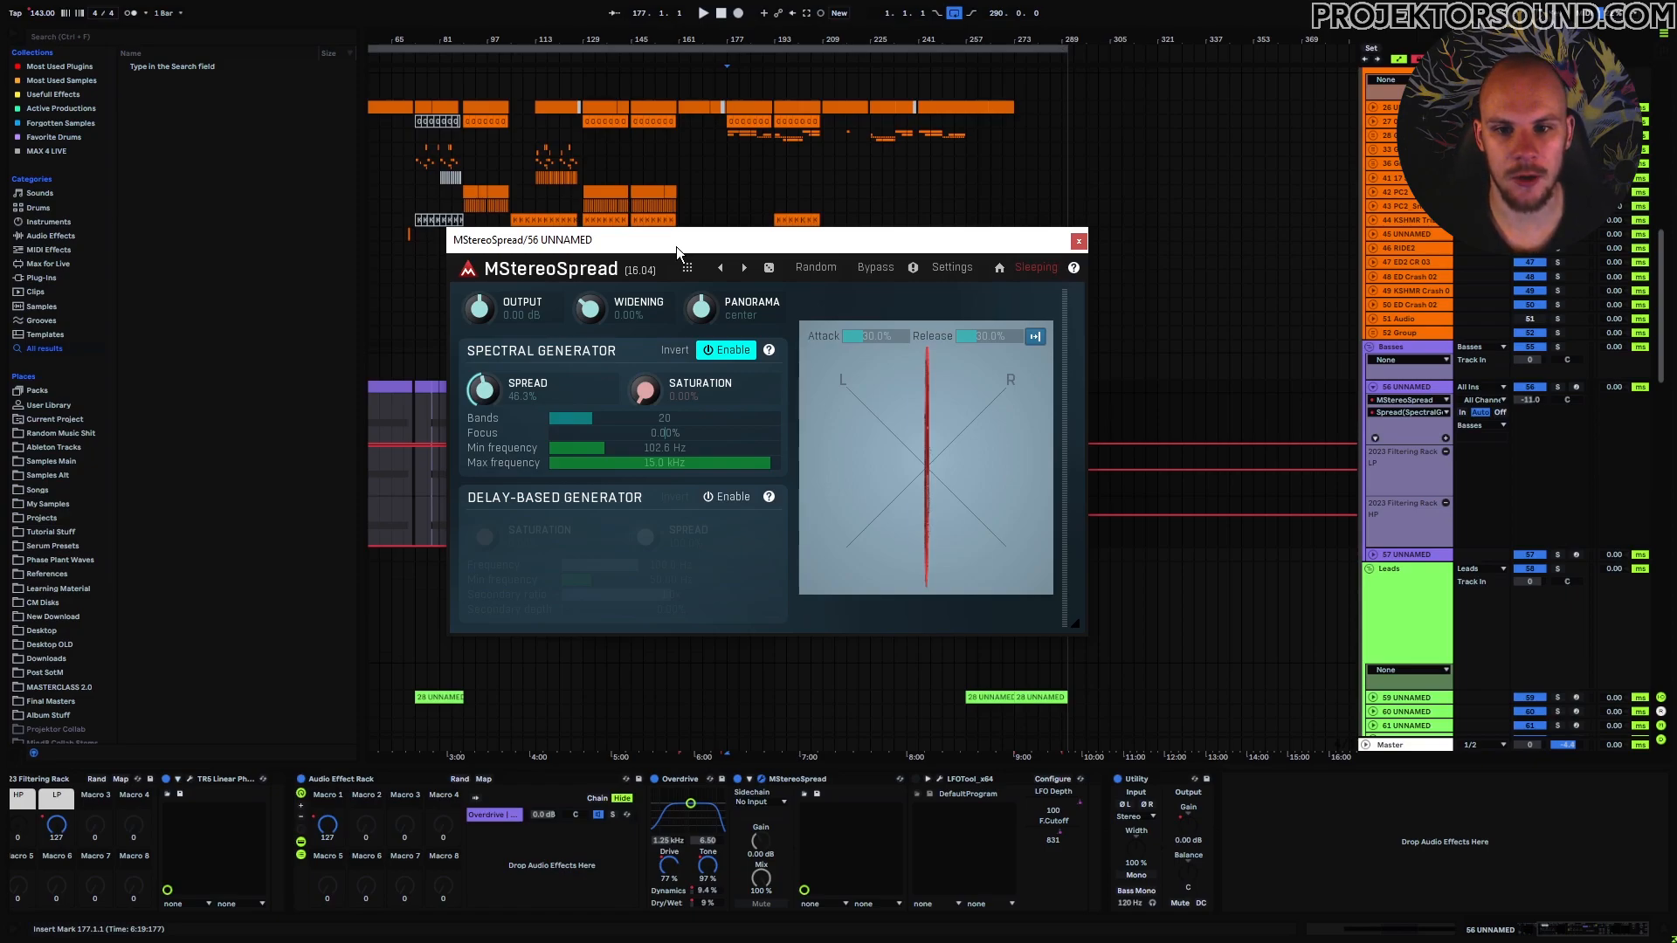
left_click_drag(676, 246, 785, 589)
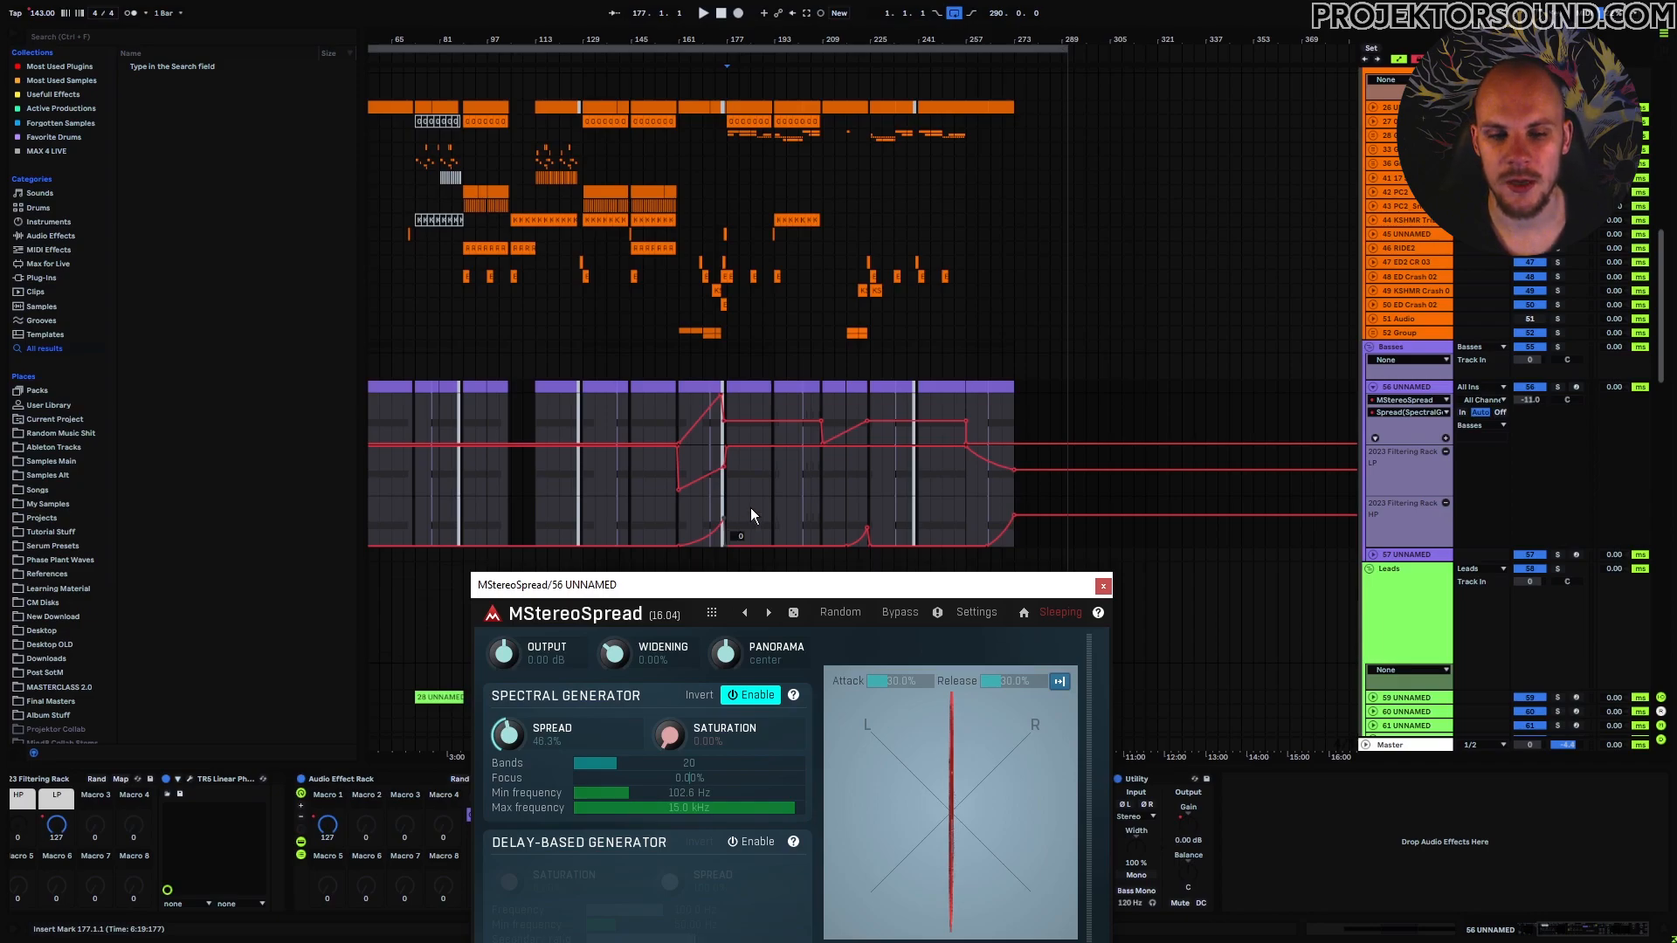
left_click(822, 400)
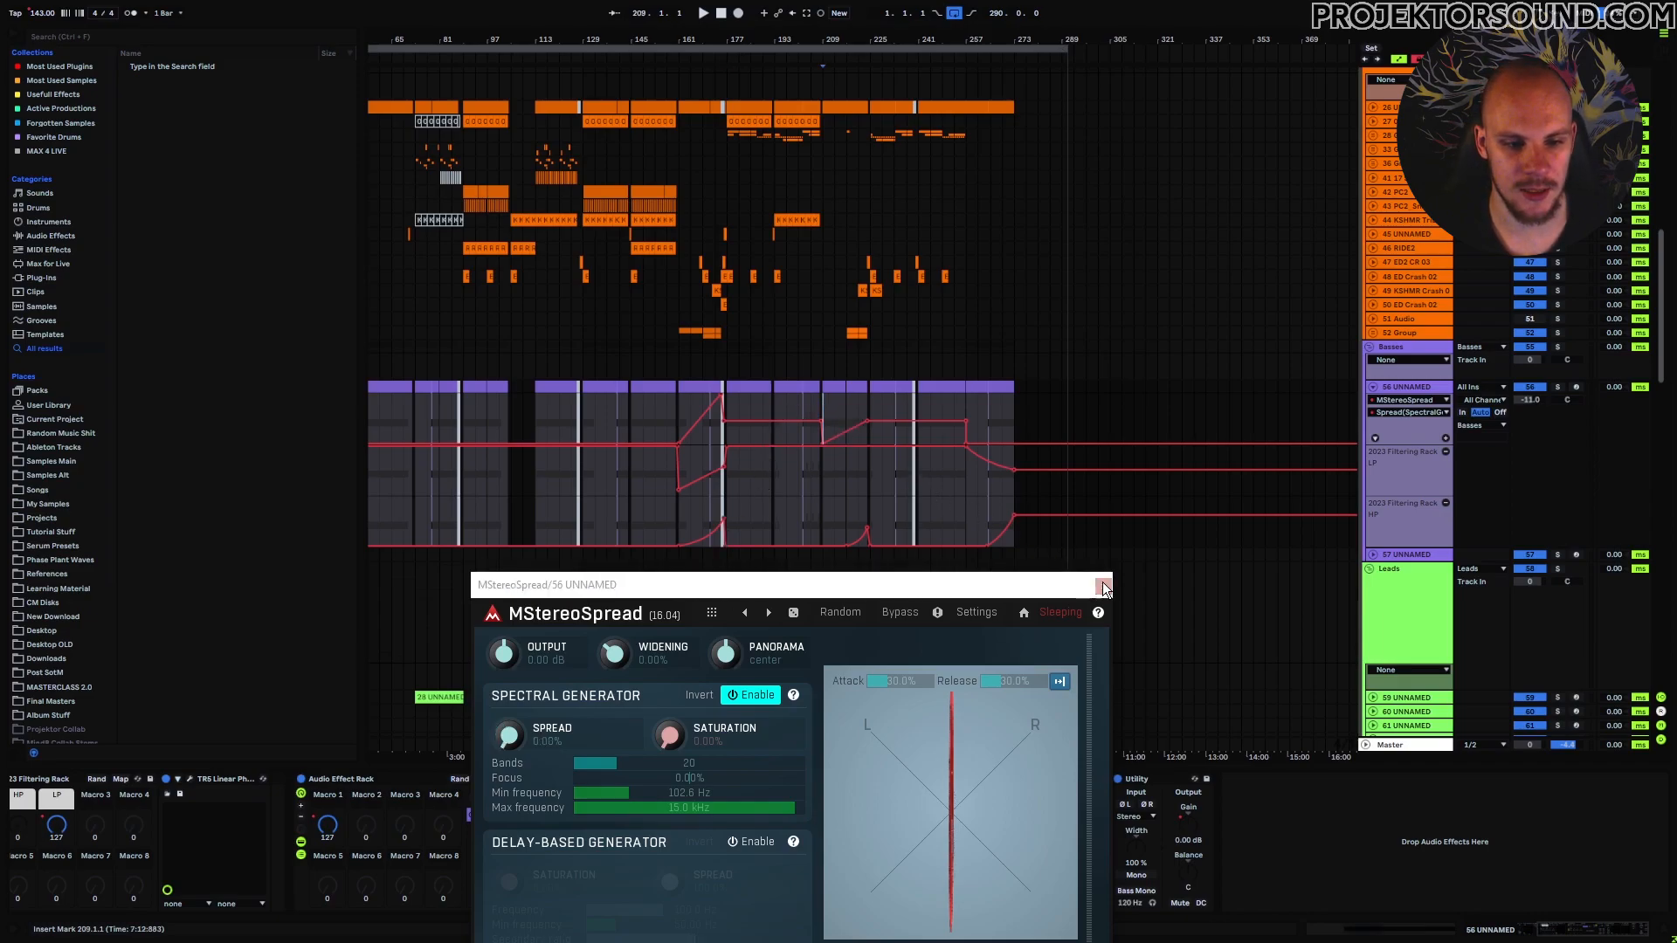
Step: Close the MStereoSpread window and play the full mix from bar 207 across the change in Spread automation
key("ctrl+alt+p")
left_click_drag(830, 43, 830, 147)
left_click(754, 422)
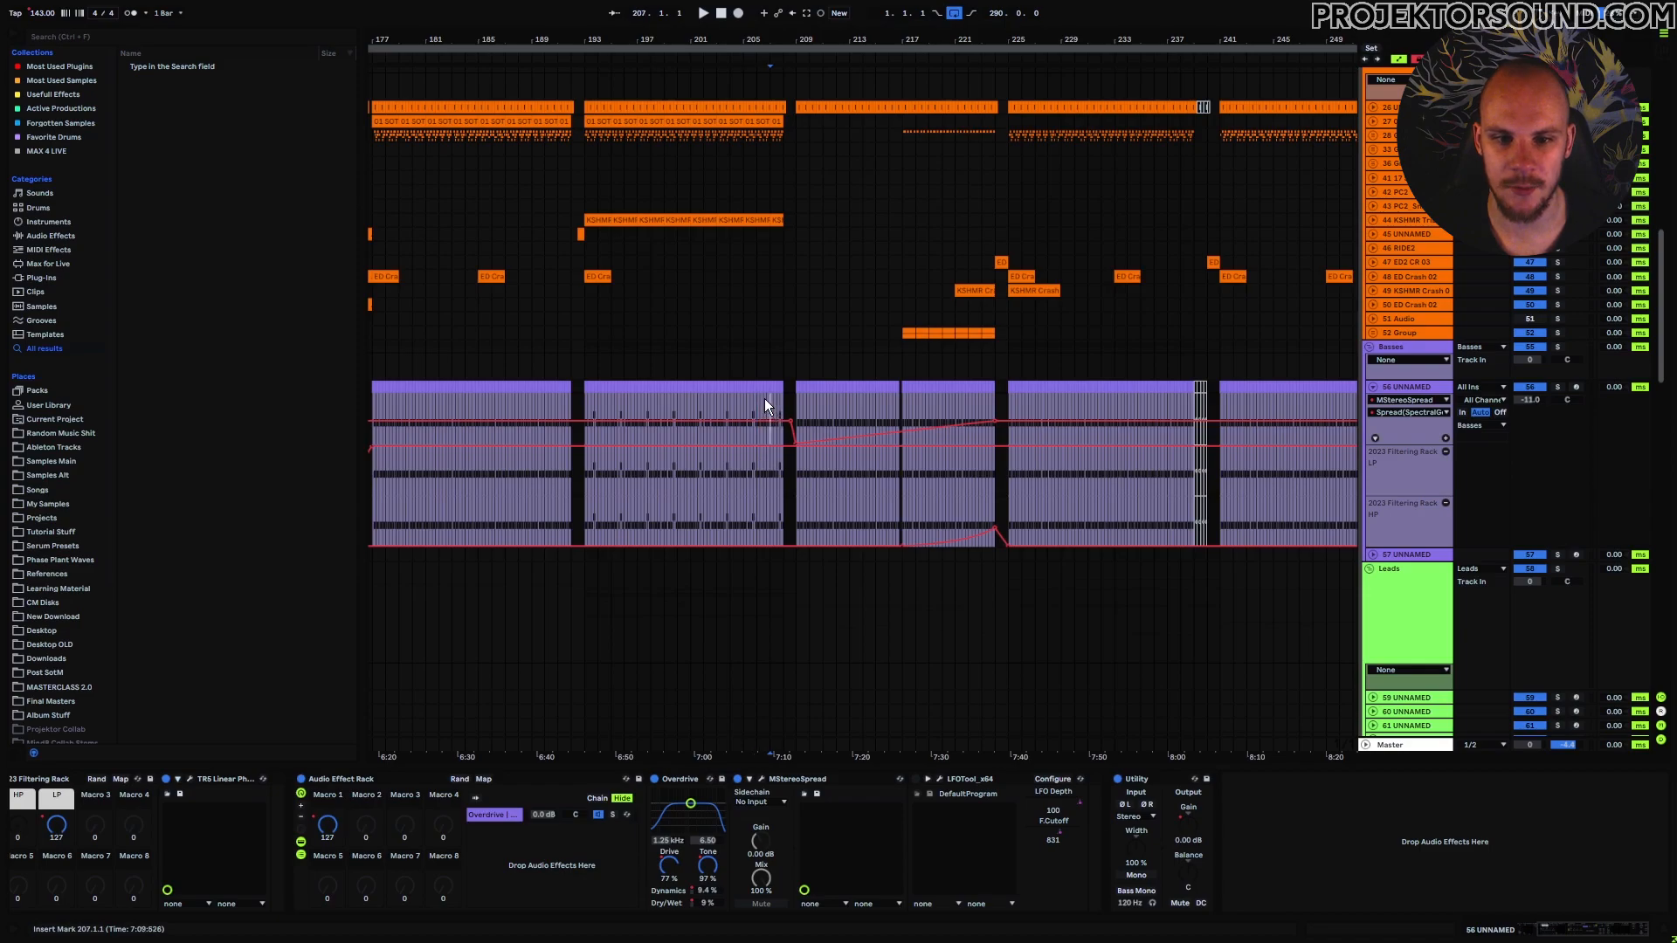
key("space")
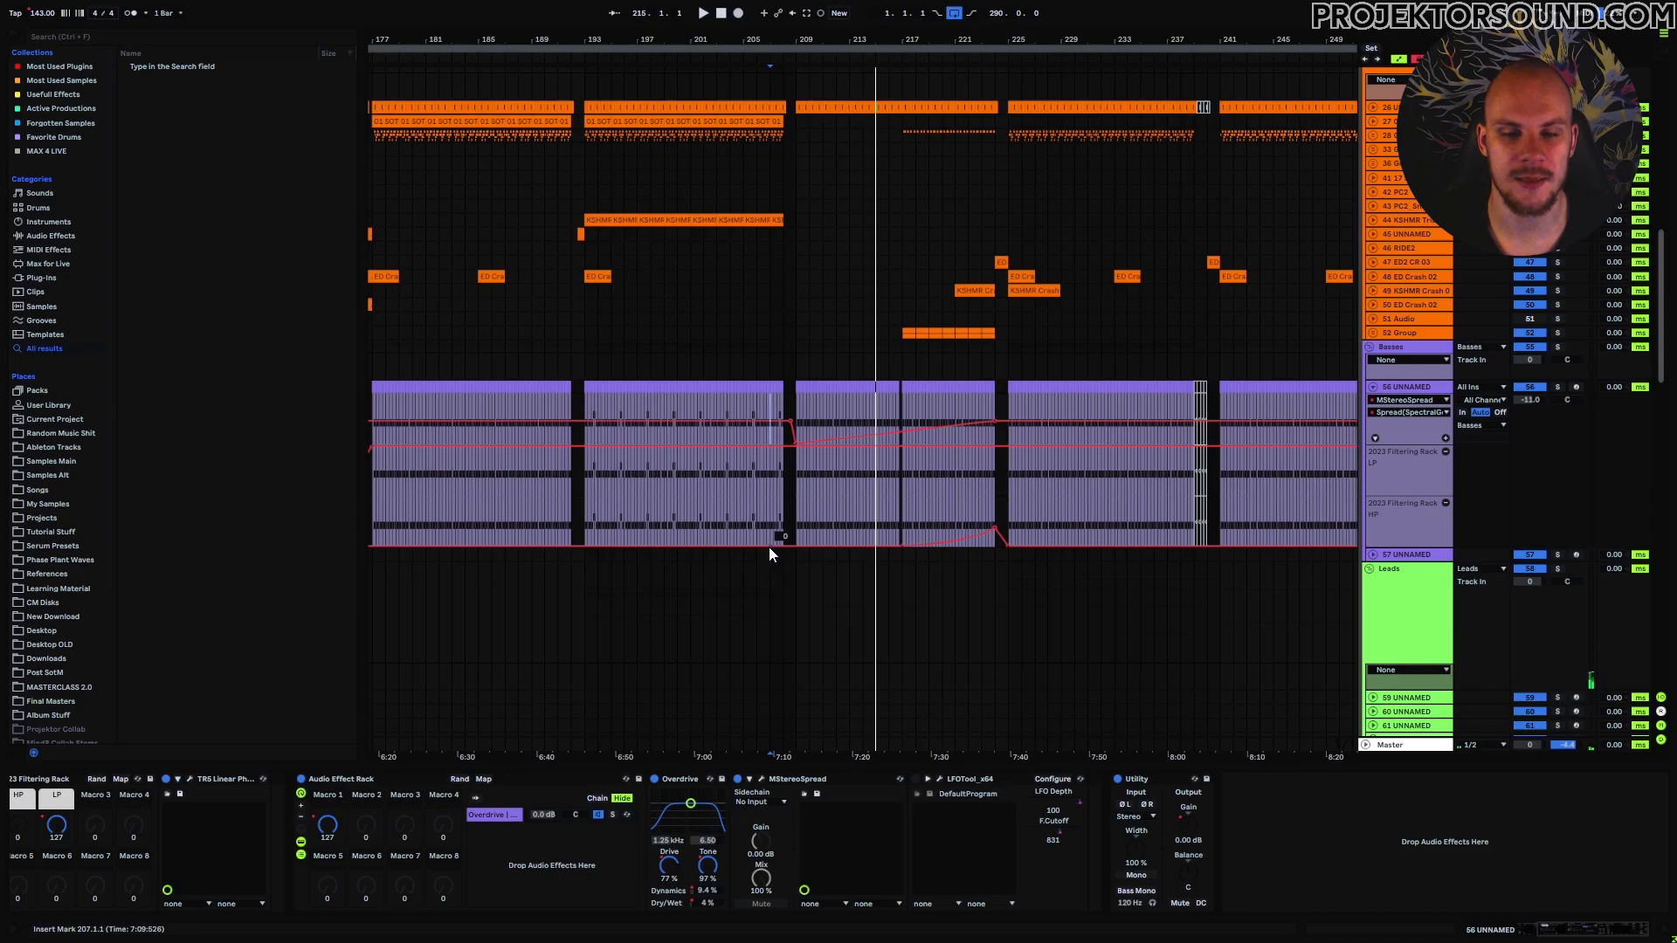
Step: Solo bass track 56, play it from bar 181, and set the start to bar 209
left_click(1557, 387)
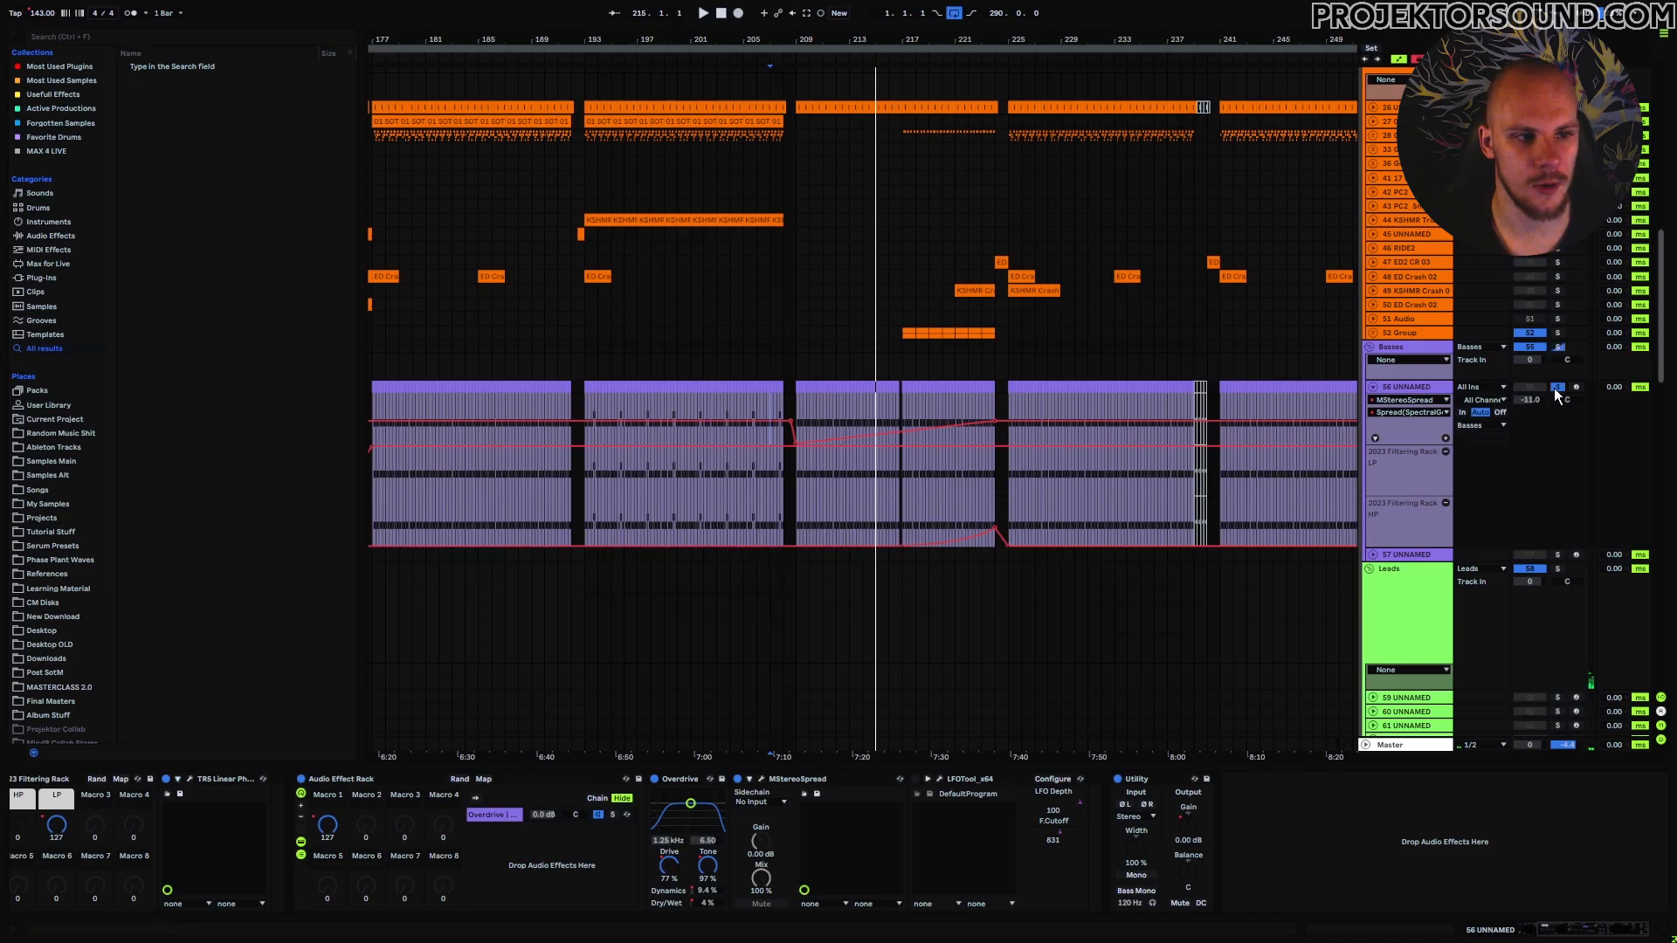
left_click(425, 400)
scroll(559, 158, "left", 5)
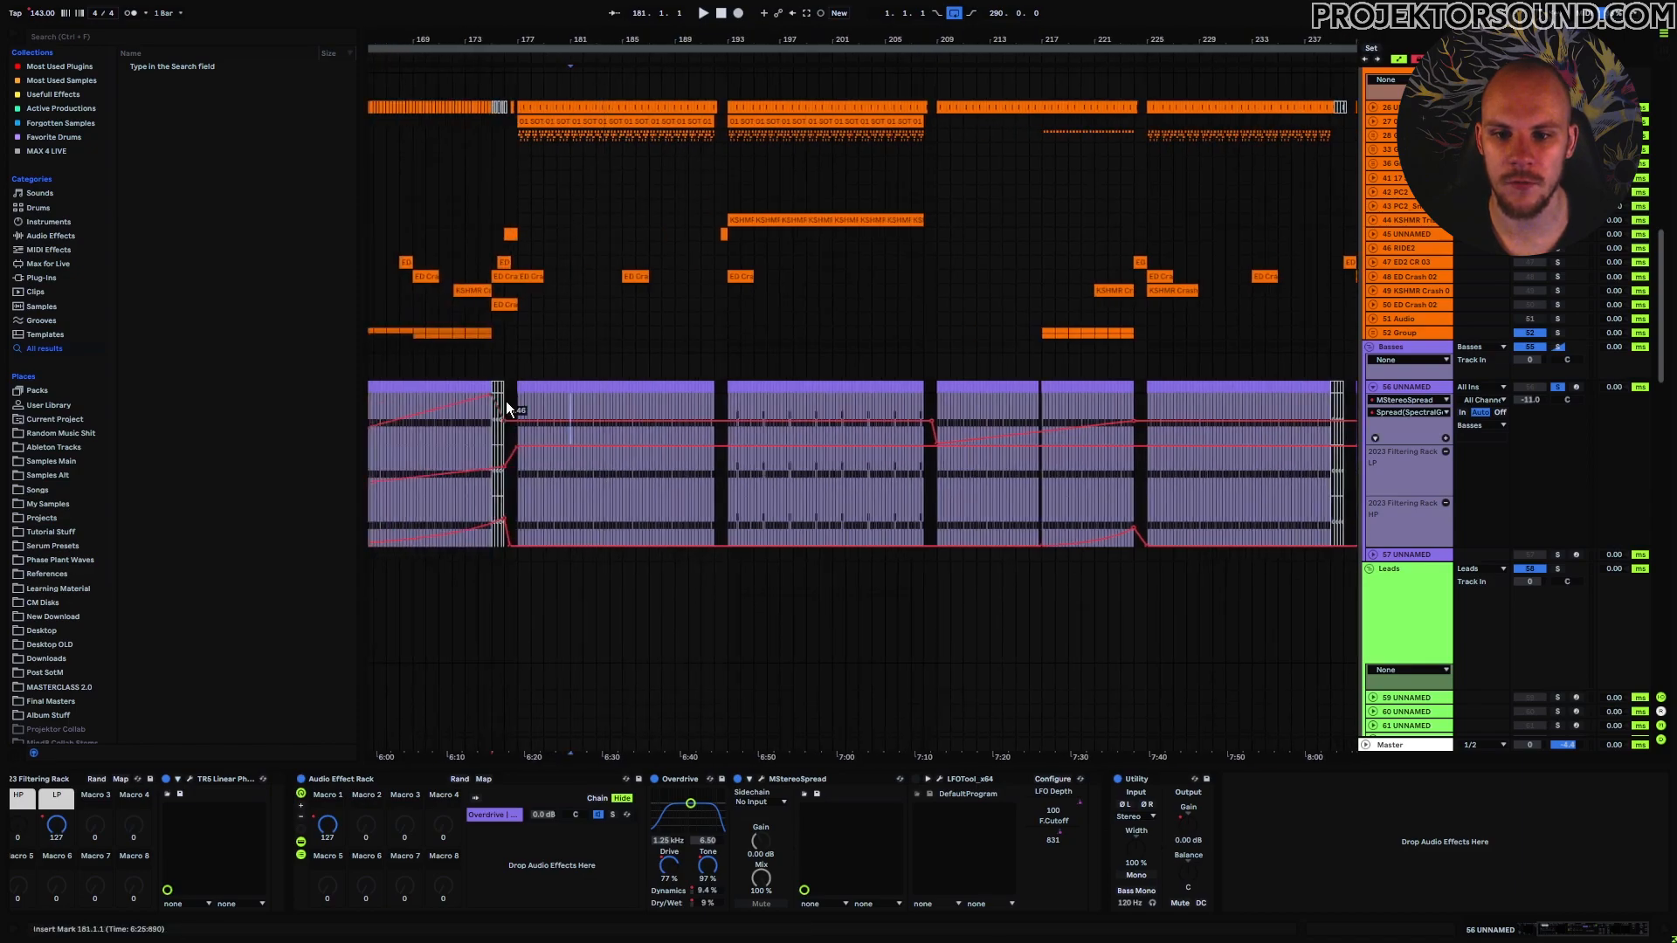
key("space")
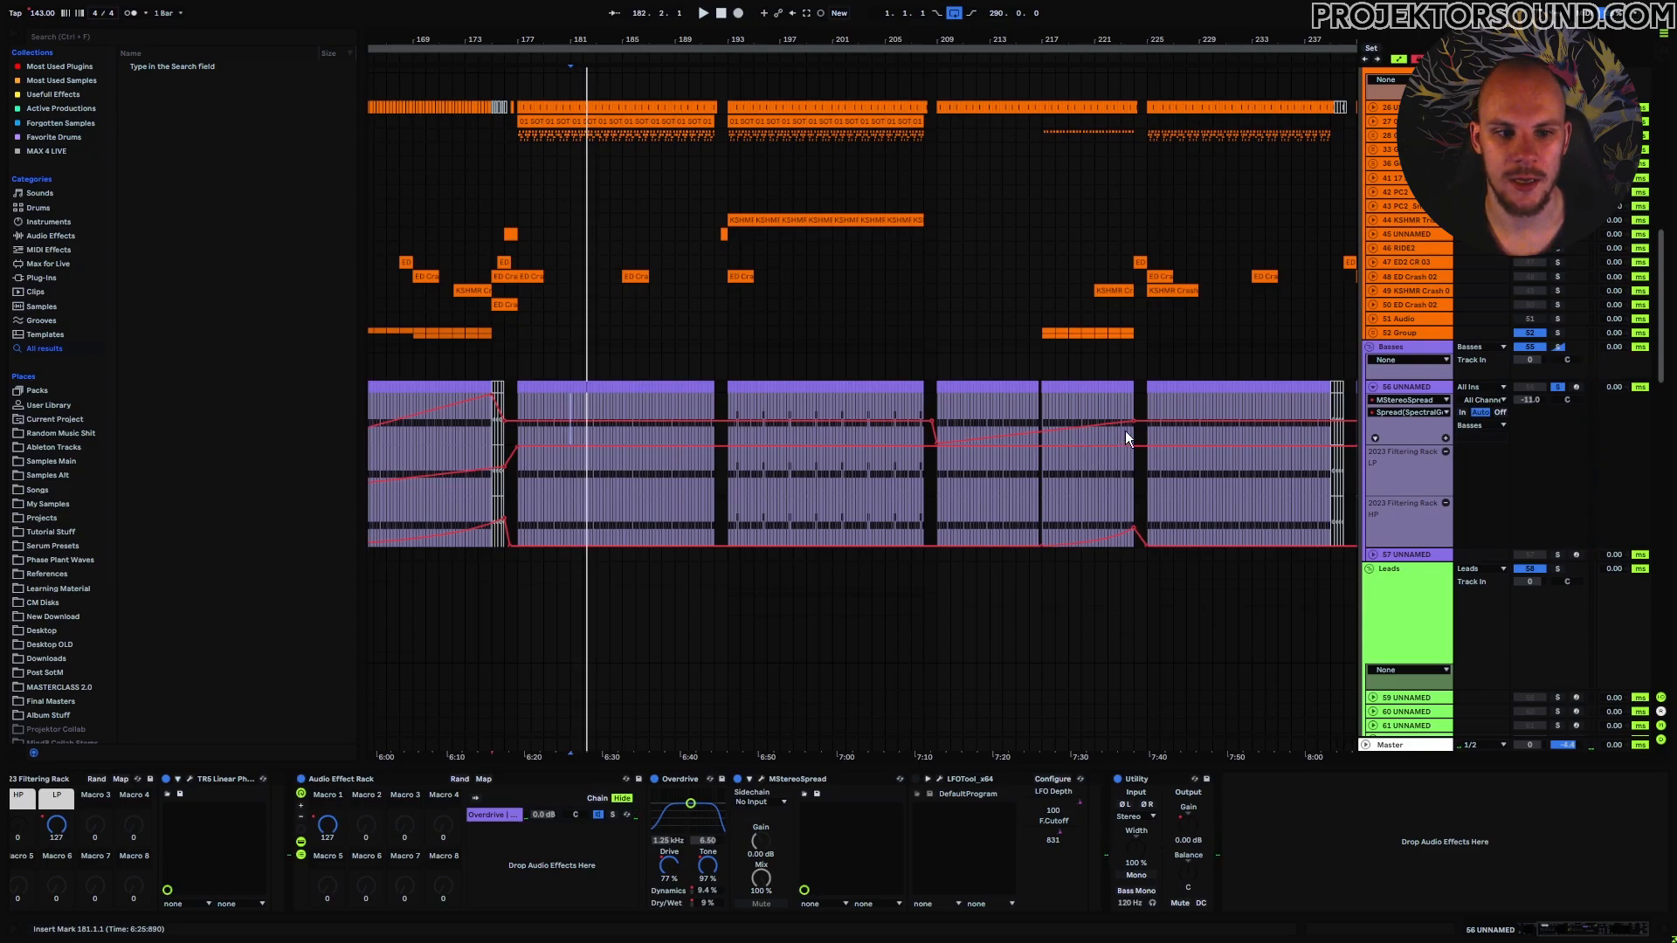
left_click(938, 399)
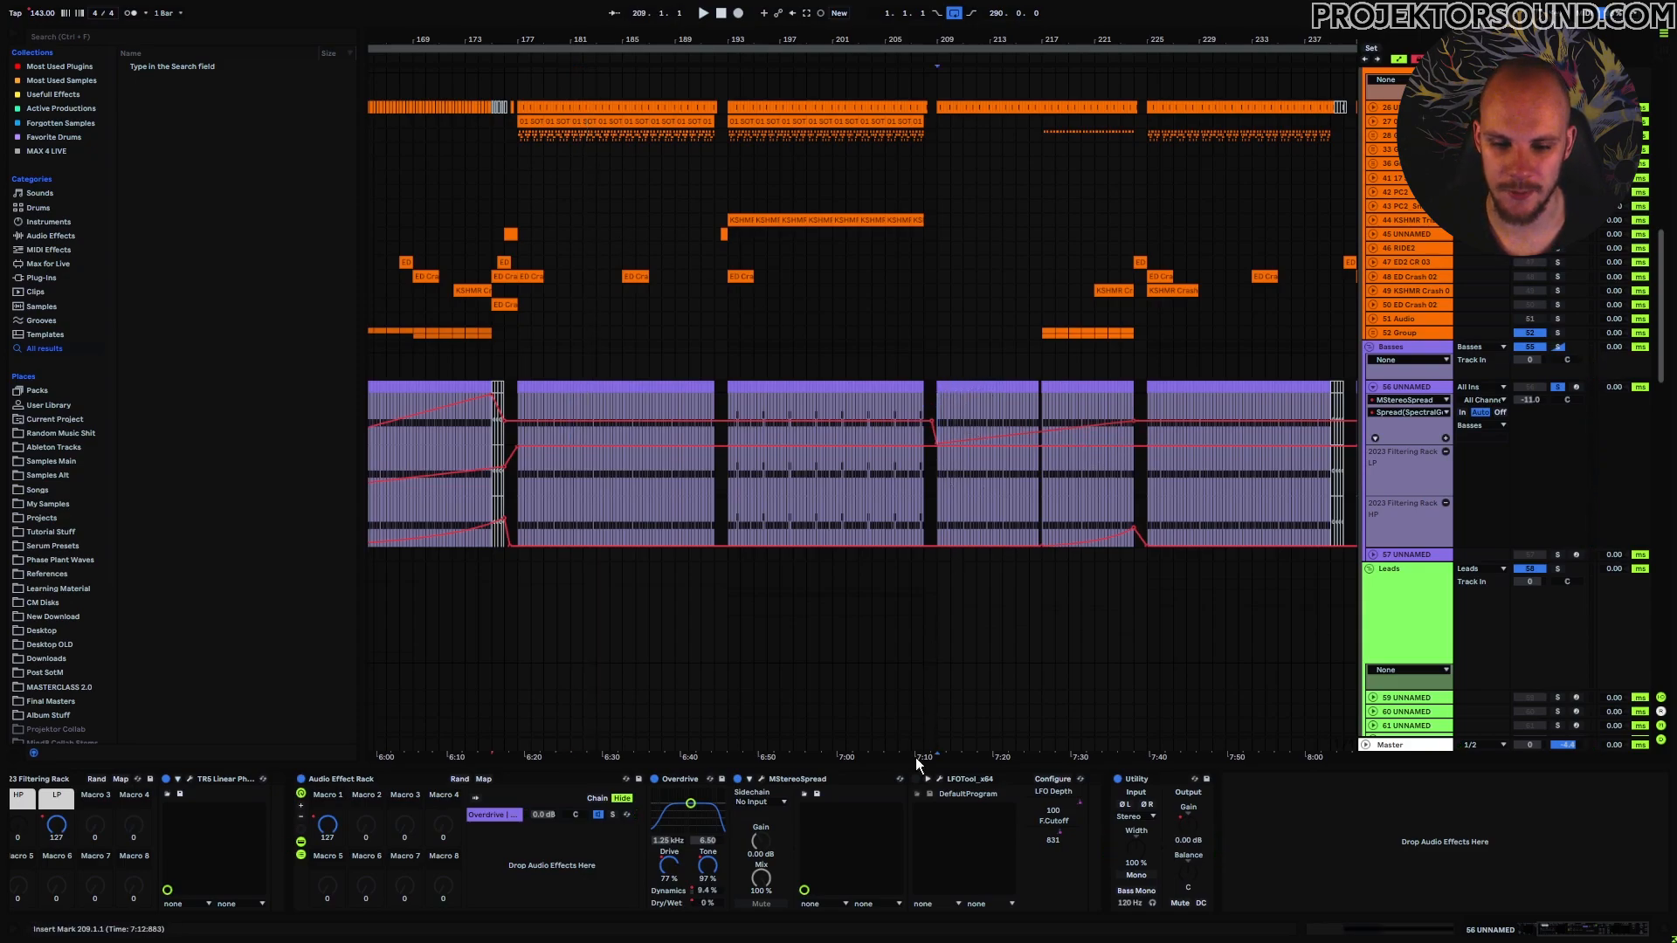
Step: Go through the MStereoSpread, Overdrive and LFOTool devices inside the bass Audio Effect Rack
left_click(782, 782)
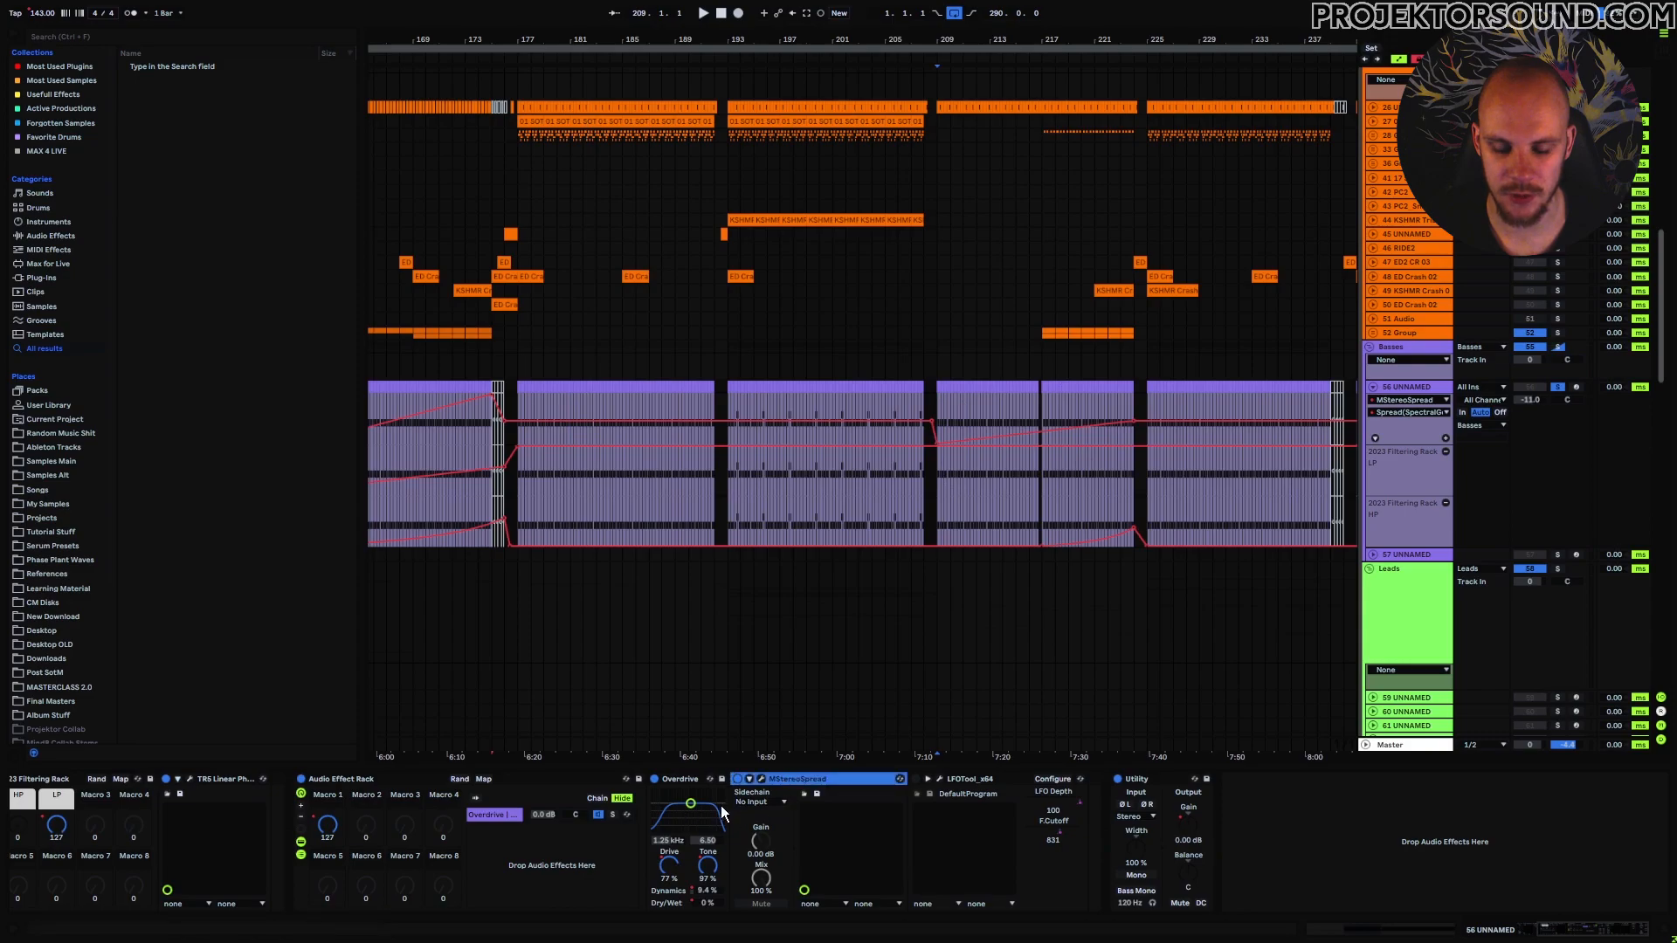
left_click(678, 781)
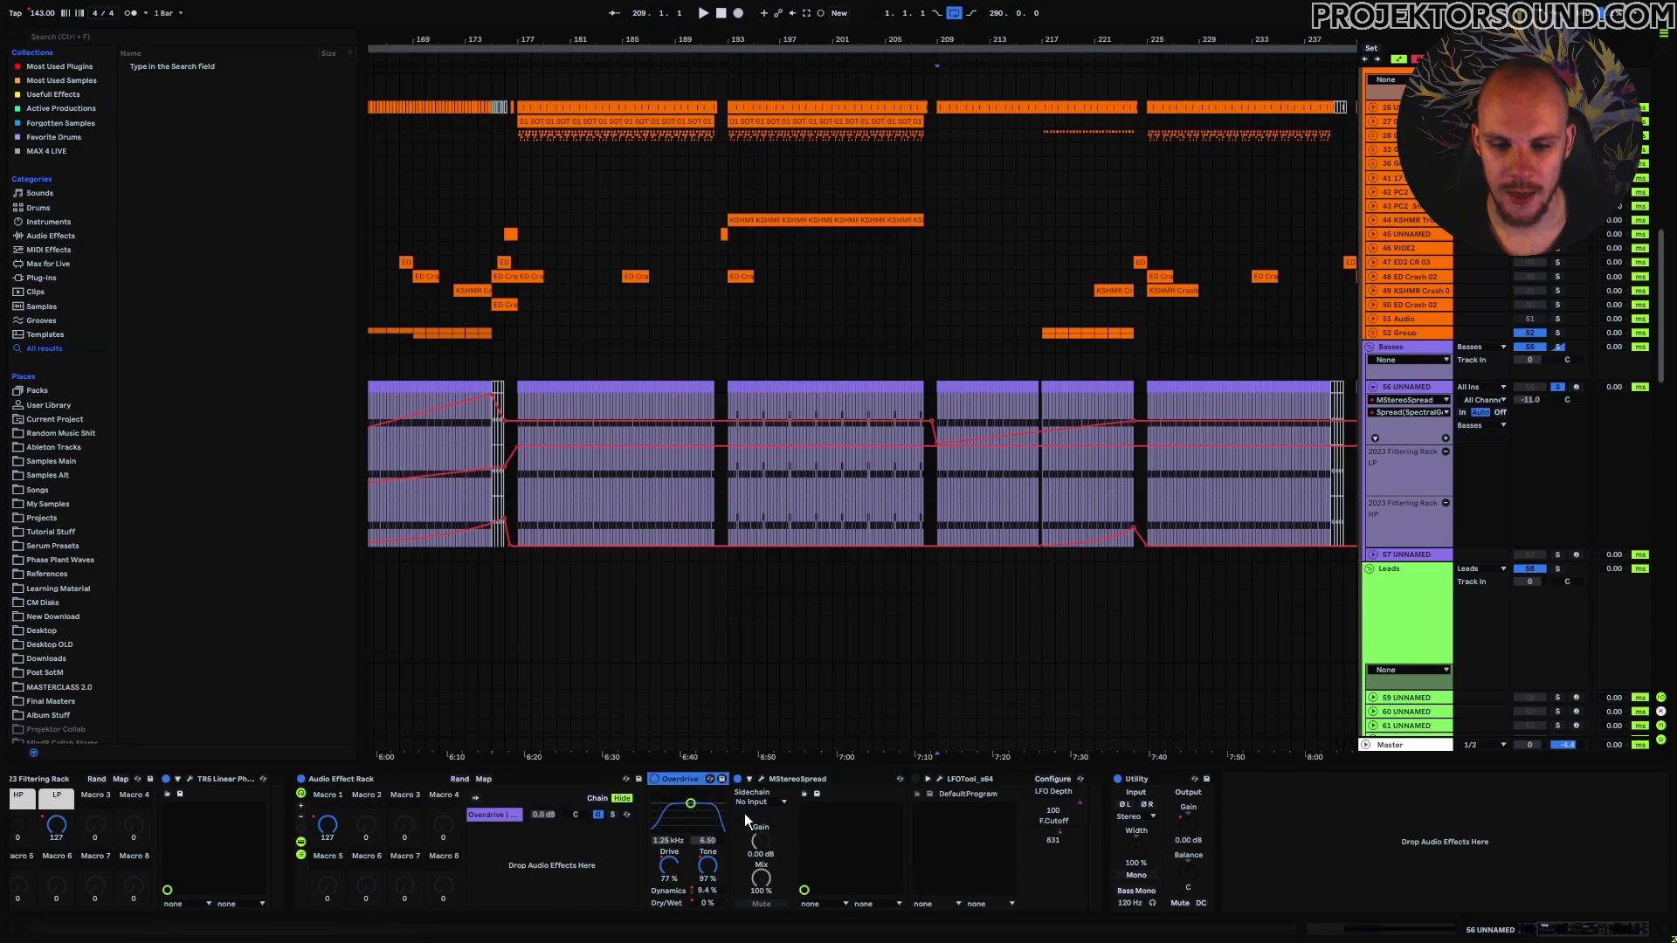
left_click(958, 779)
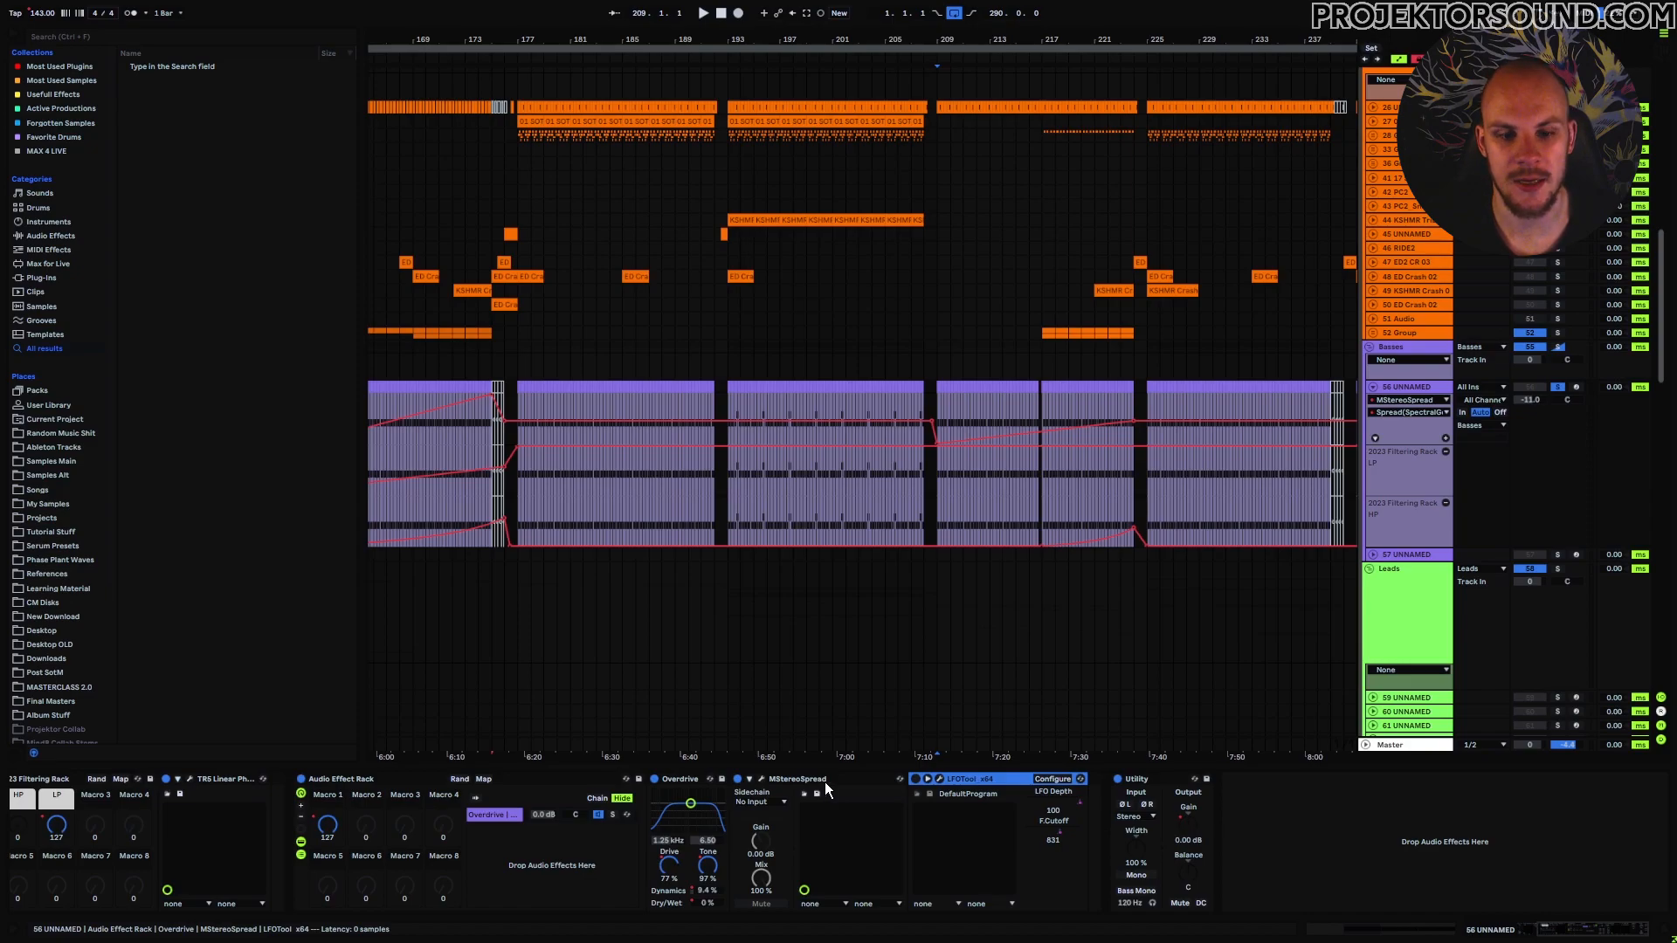
Step: Play the soloed bass from bar 178 while toggling LFOTool to compare the sound with and without it
left_click(915, 779)
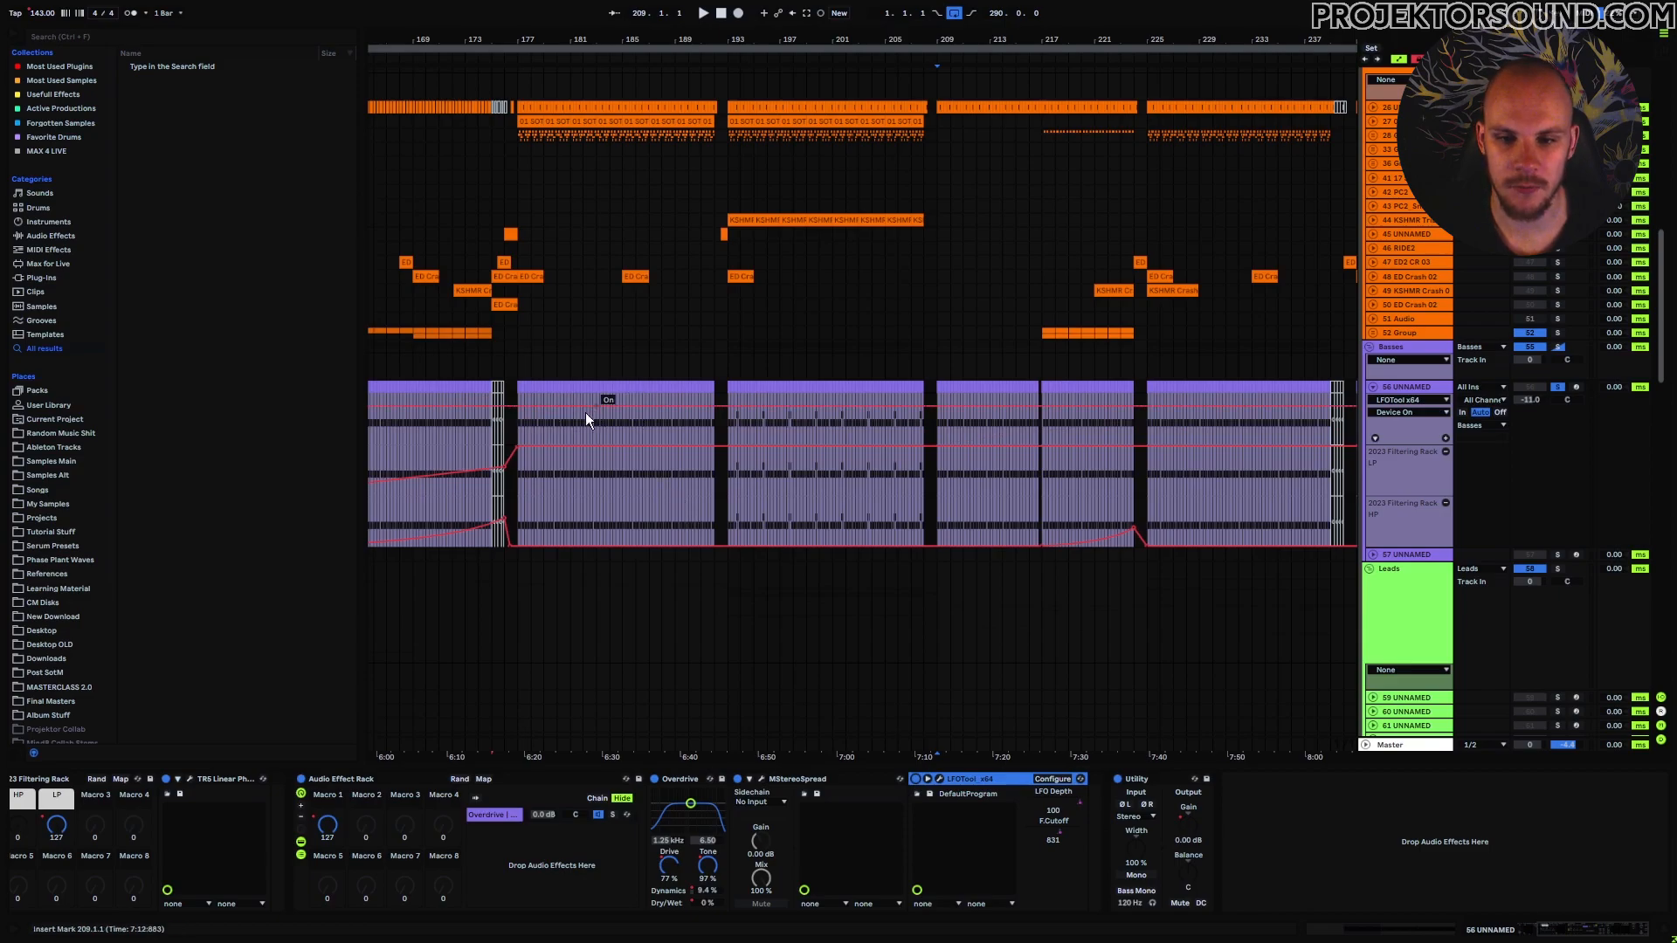
left_click(524, 419)
key("space")
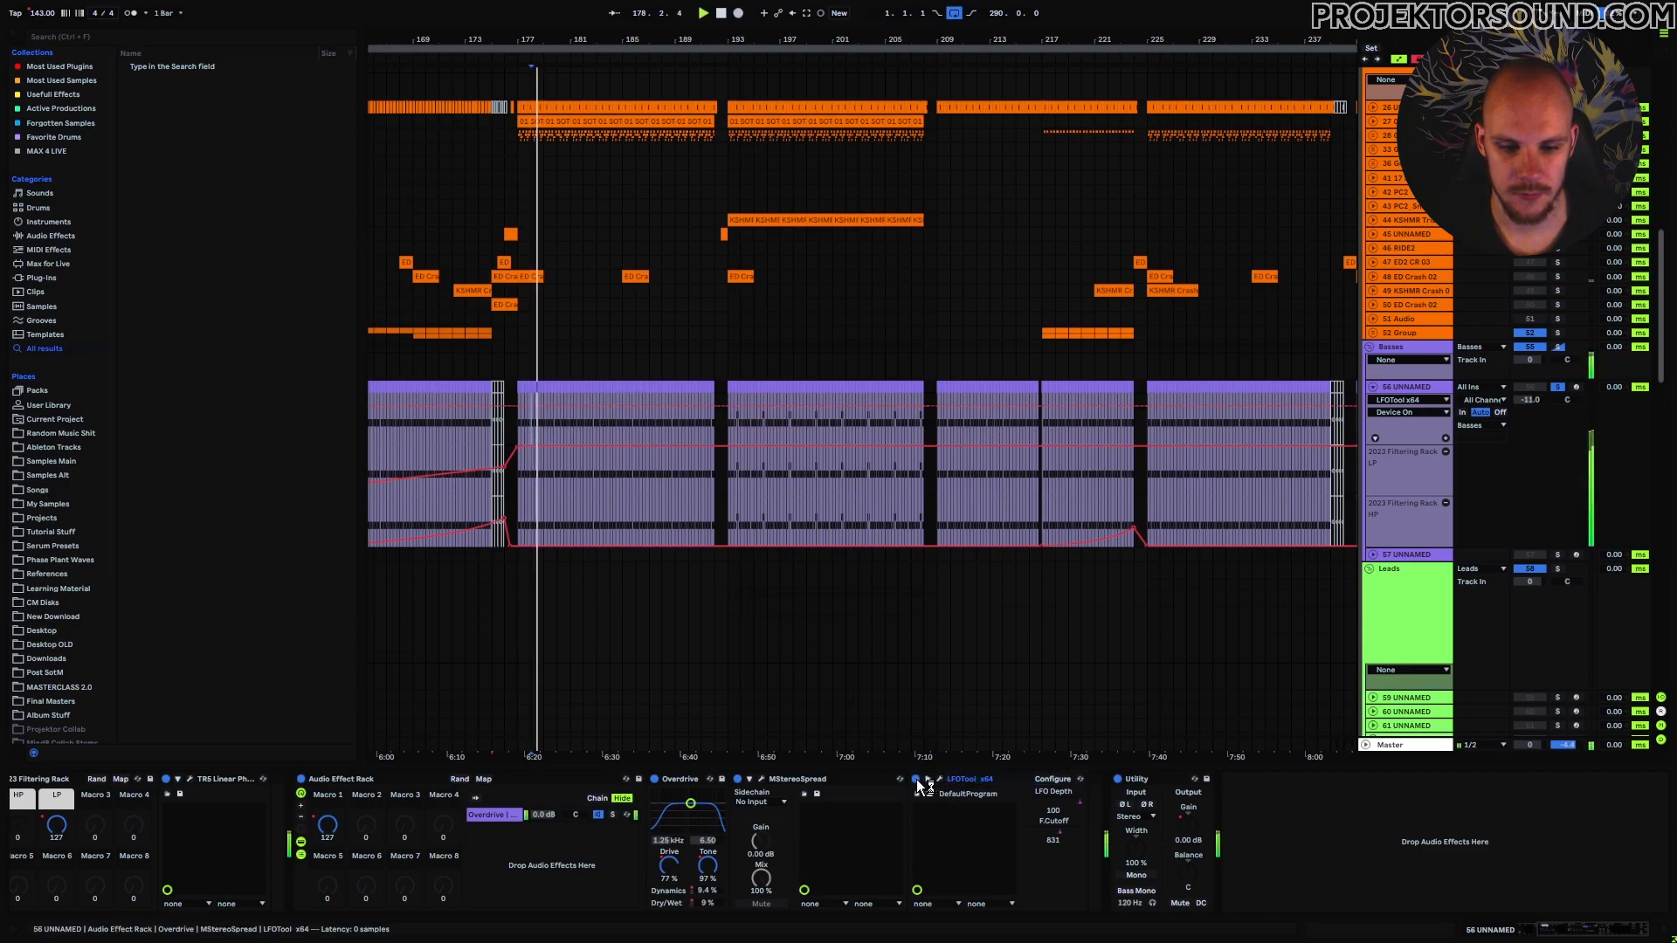
left_click(917, 781)
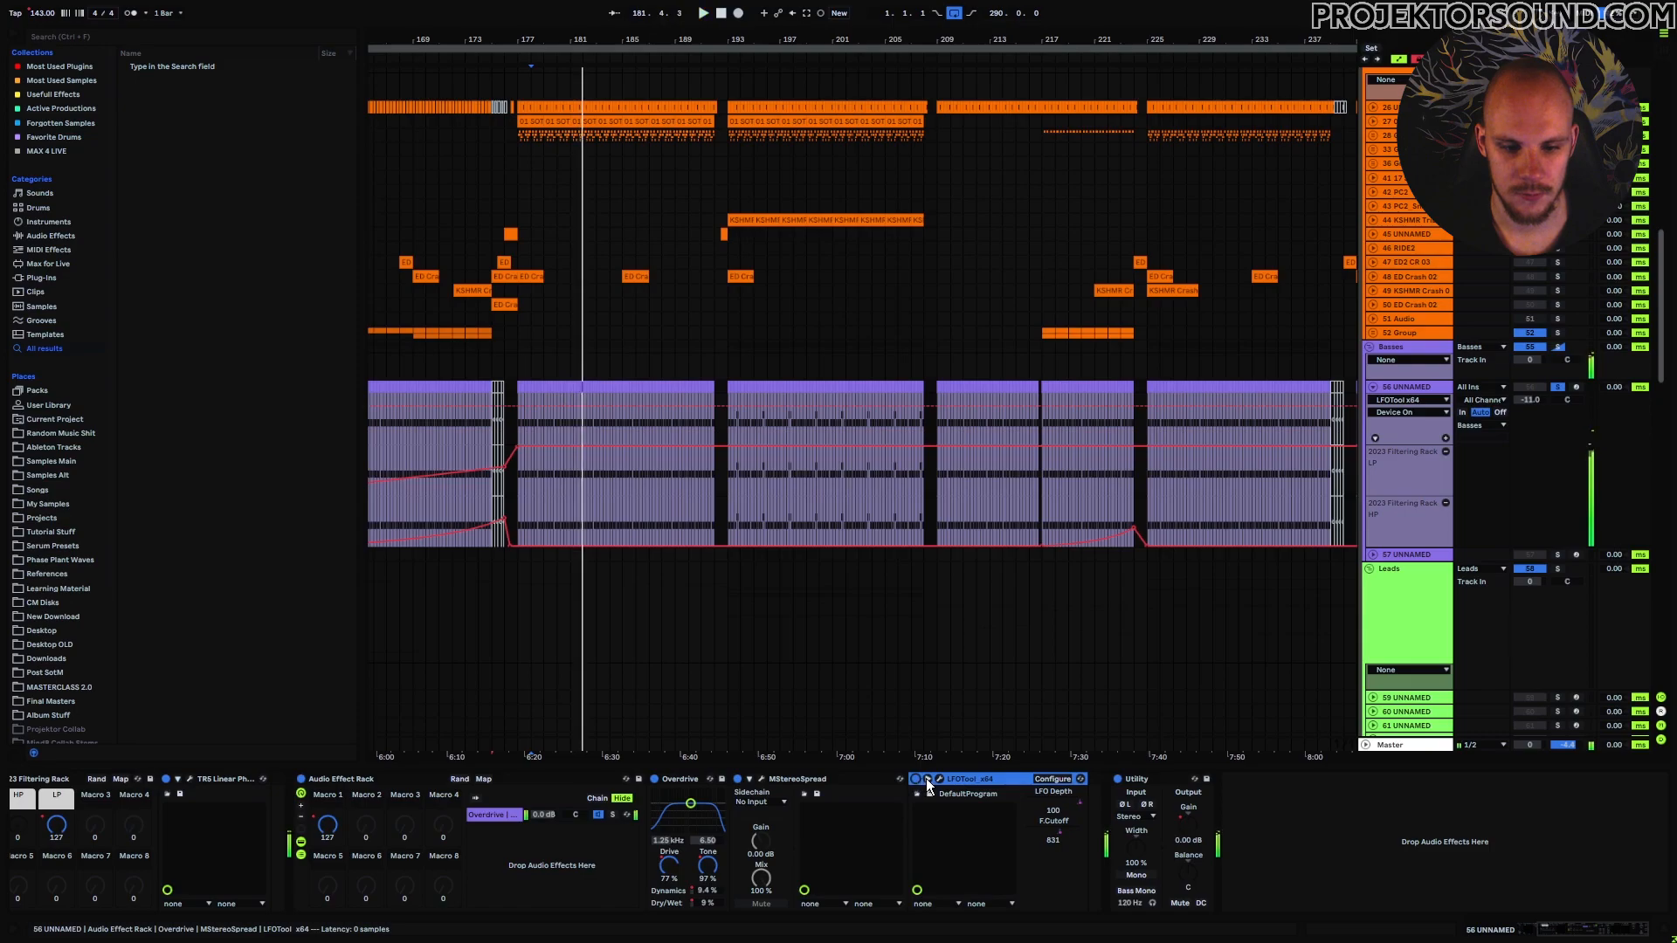
Step: Open the LFOTool window over the arrangement, and briefly open and close the MStereoSpread window
left_click(940, 781)
left_click_drag(611, 227, 829, 207)
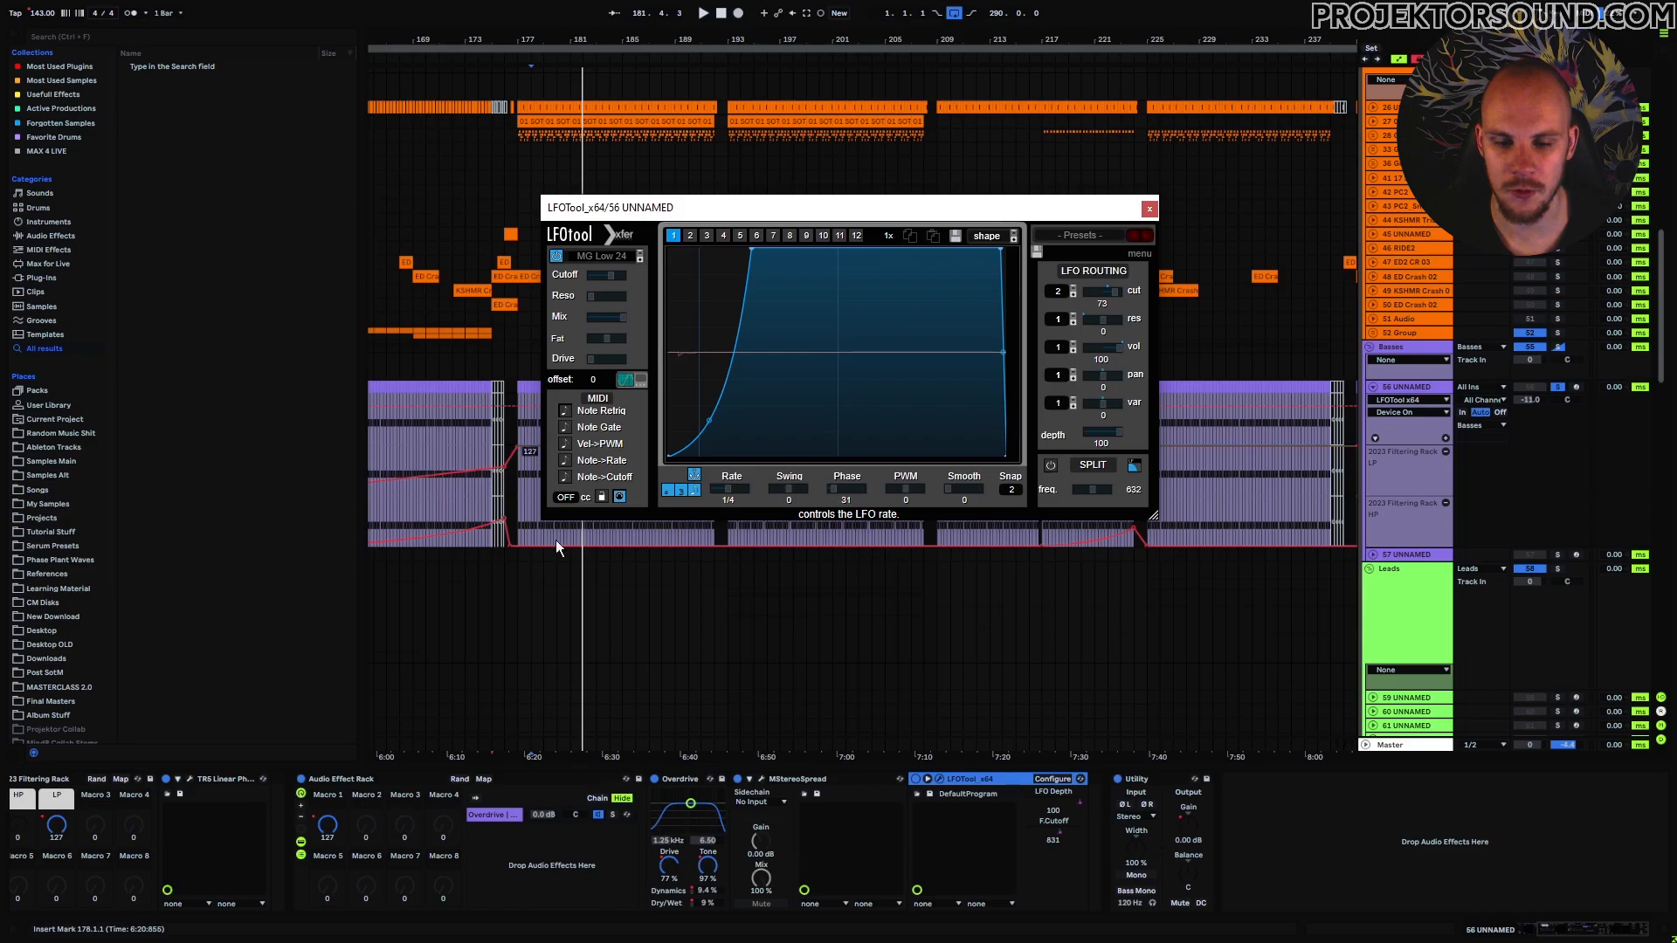
left_click(796, 779)
left_click(762, 778)
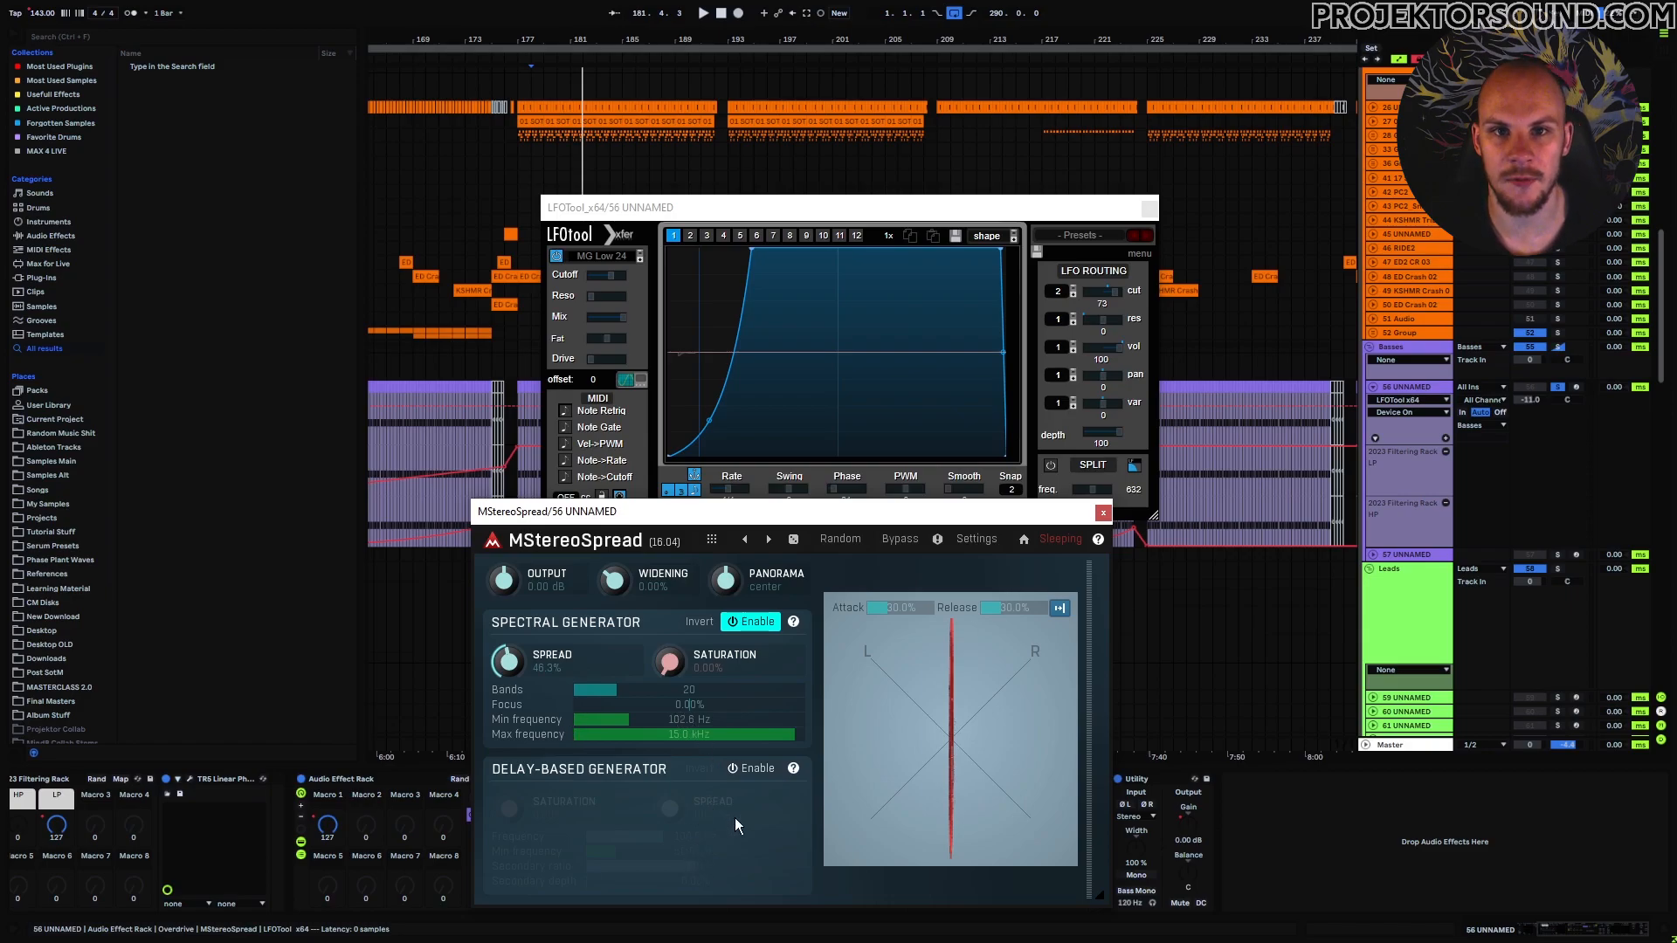
key("Escape")
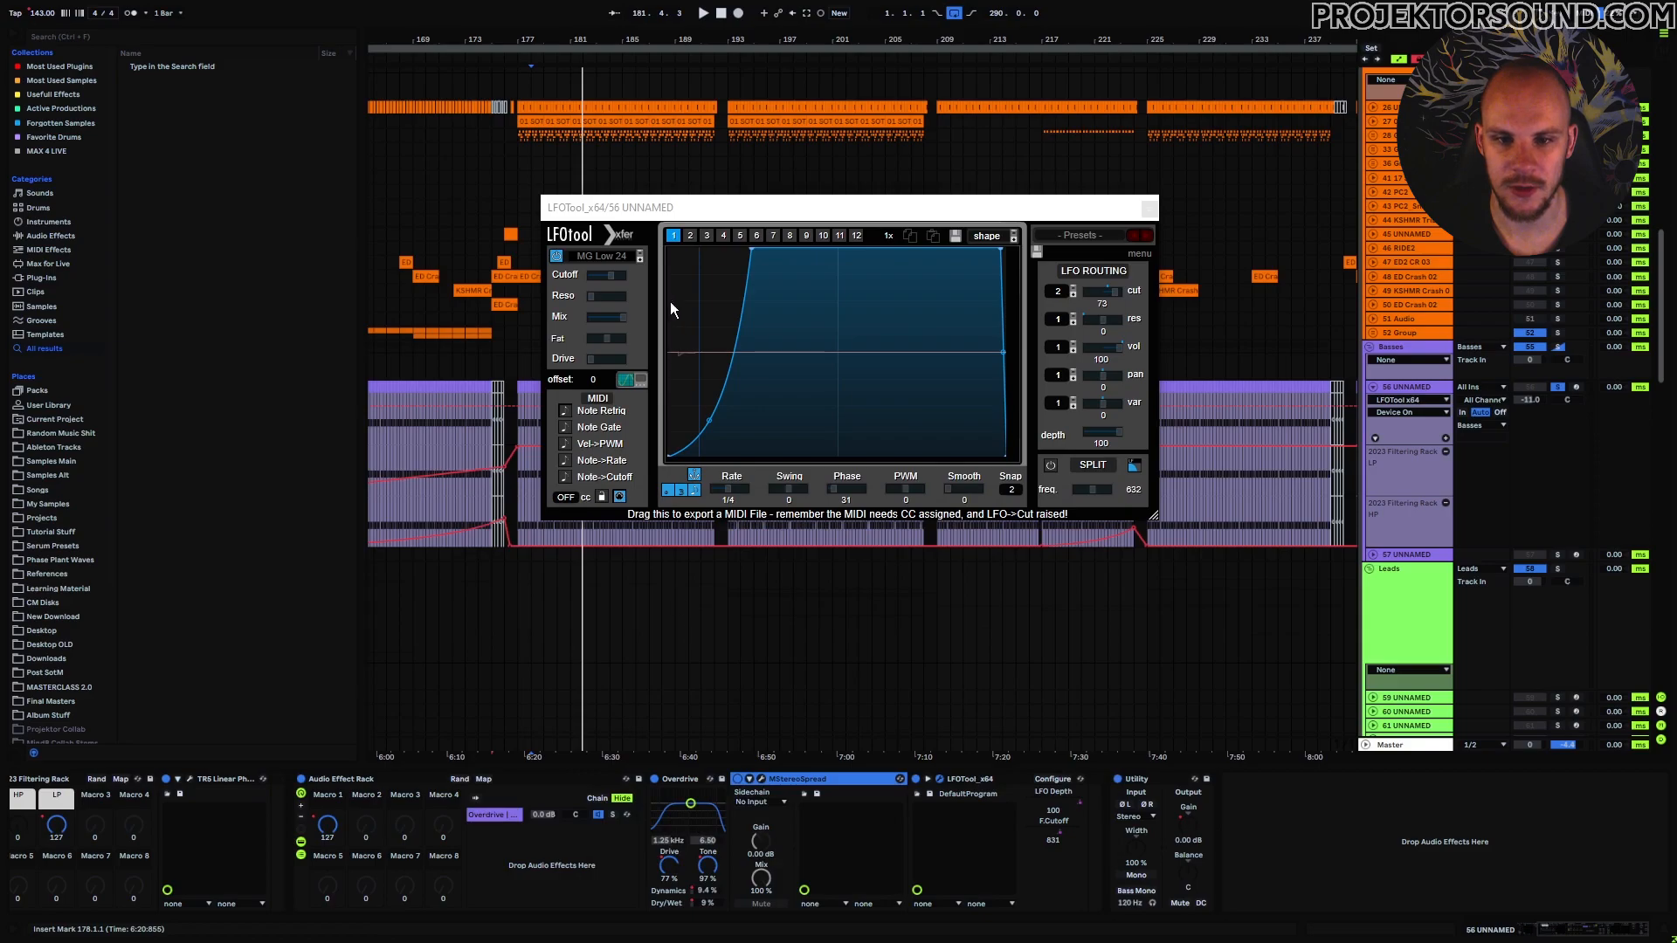
Step: Play the soloed bass with LFOTool open, display LFO graph 2, and move the window clear of the bass clips
key("space")
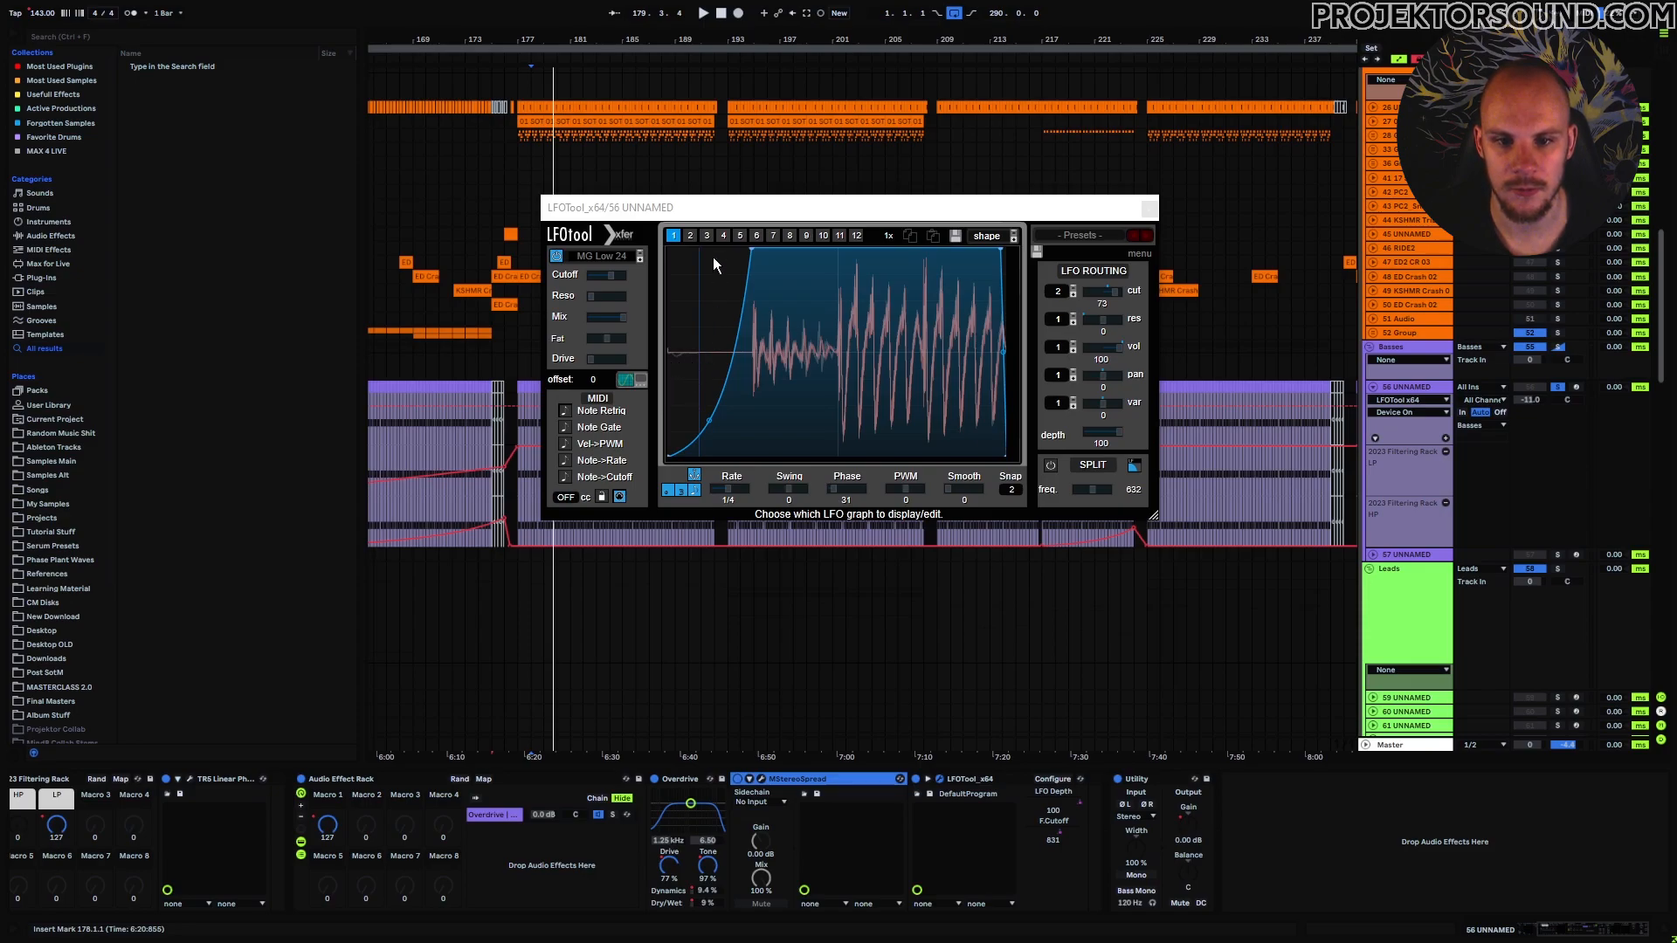
left_click(690, 236)
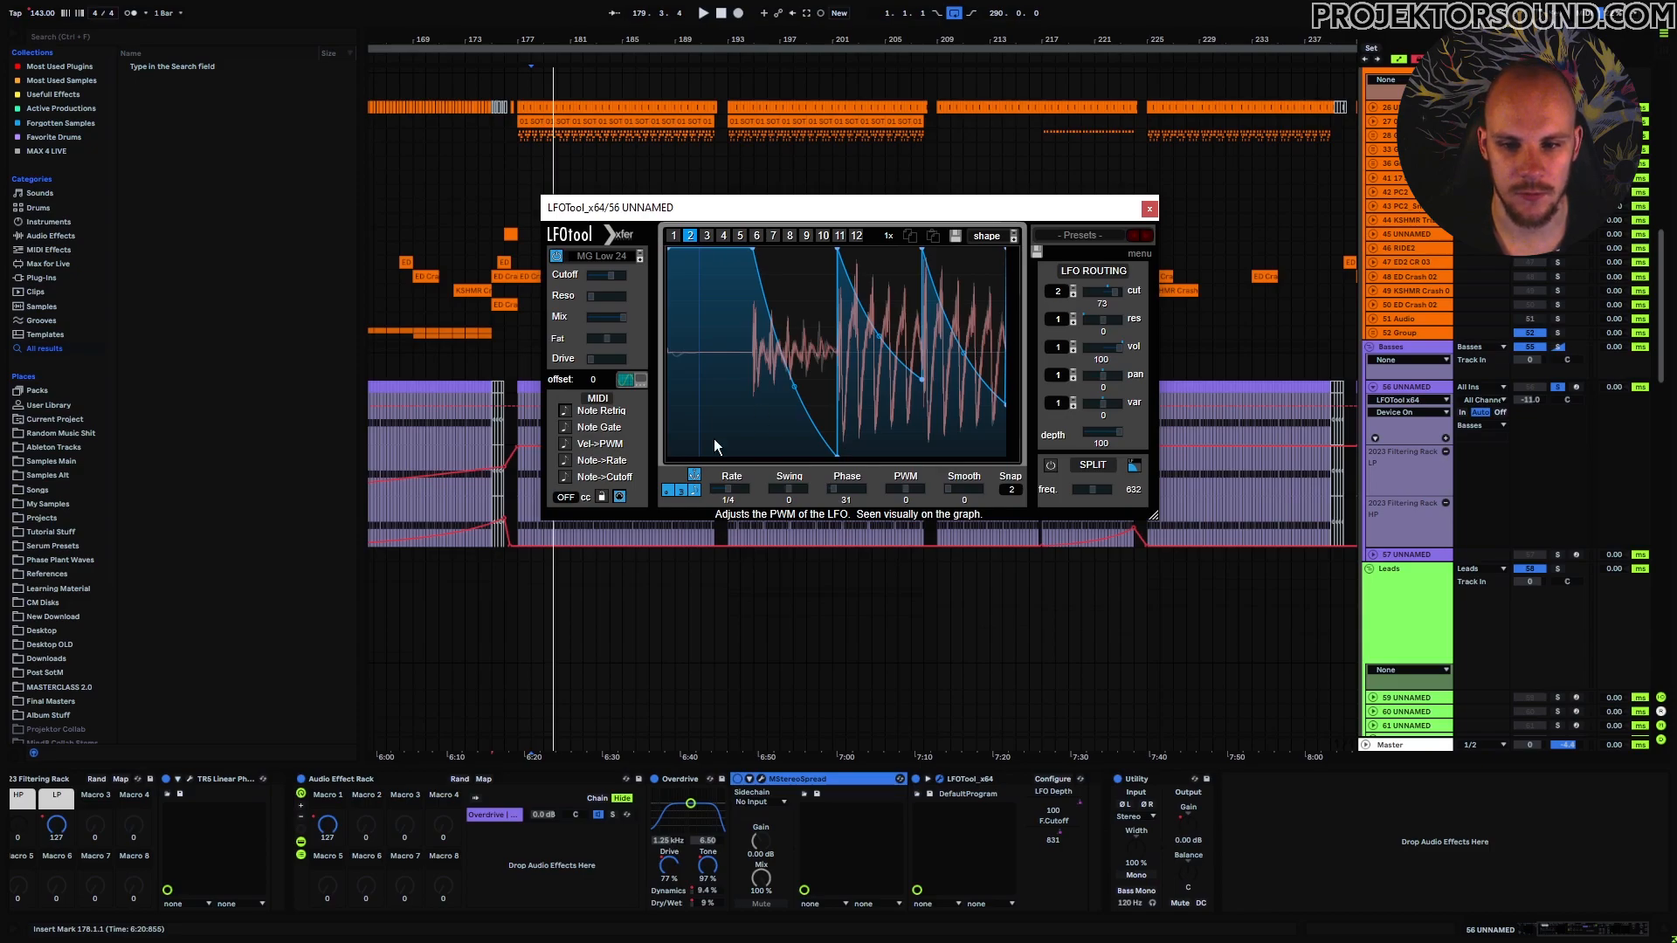
left_click_drag(901, 210, 1066, 134)
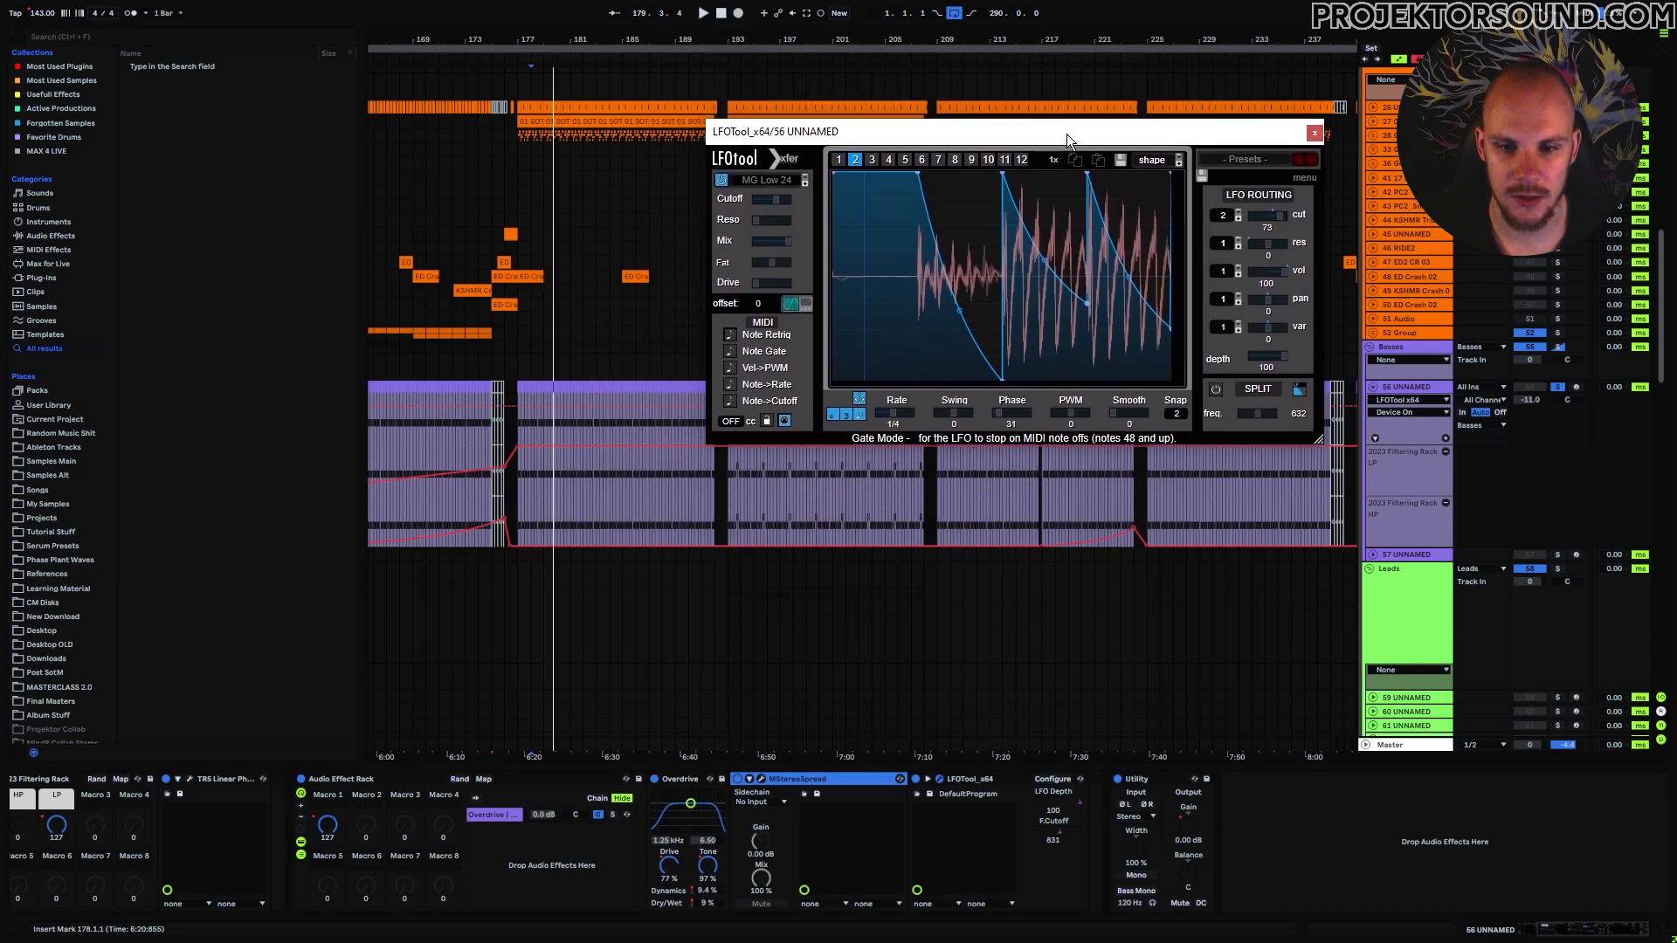
Step: Play the soloed bass from bar 180 and toggle LFOTool to compare its effect on the groove
left_click(562, 422)
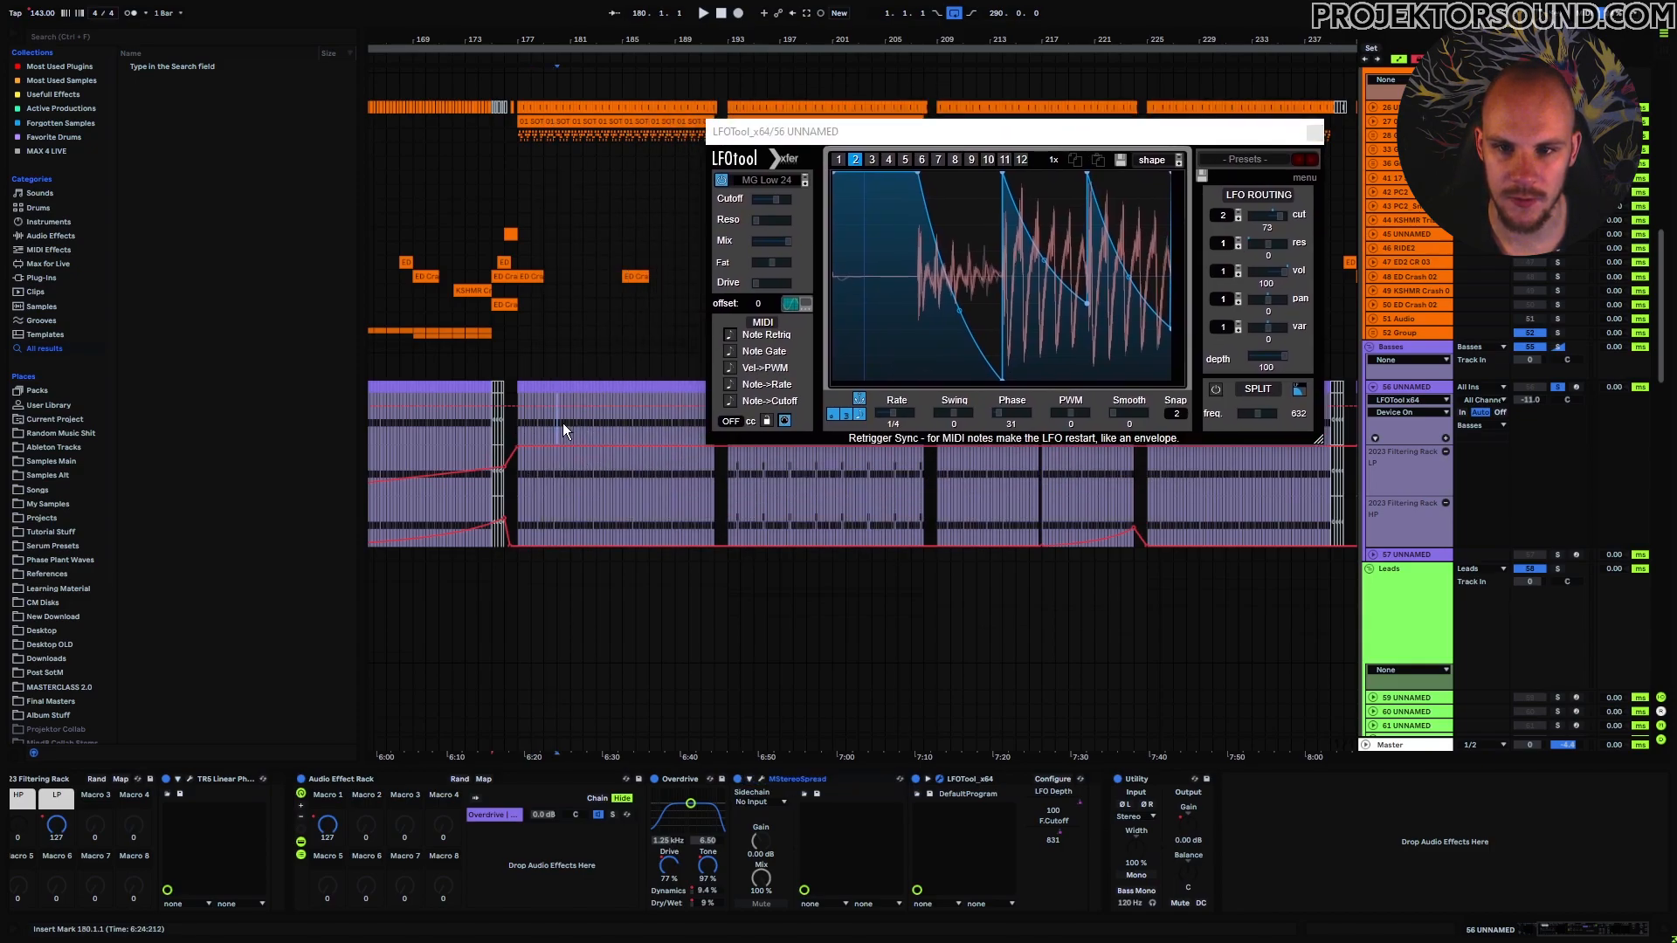
key("space")
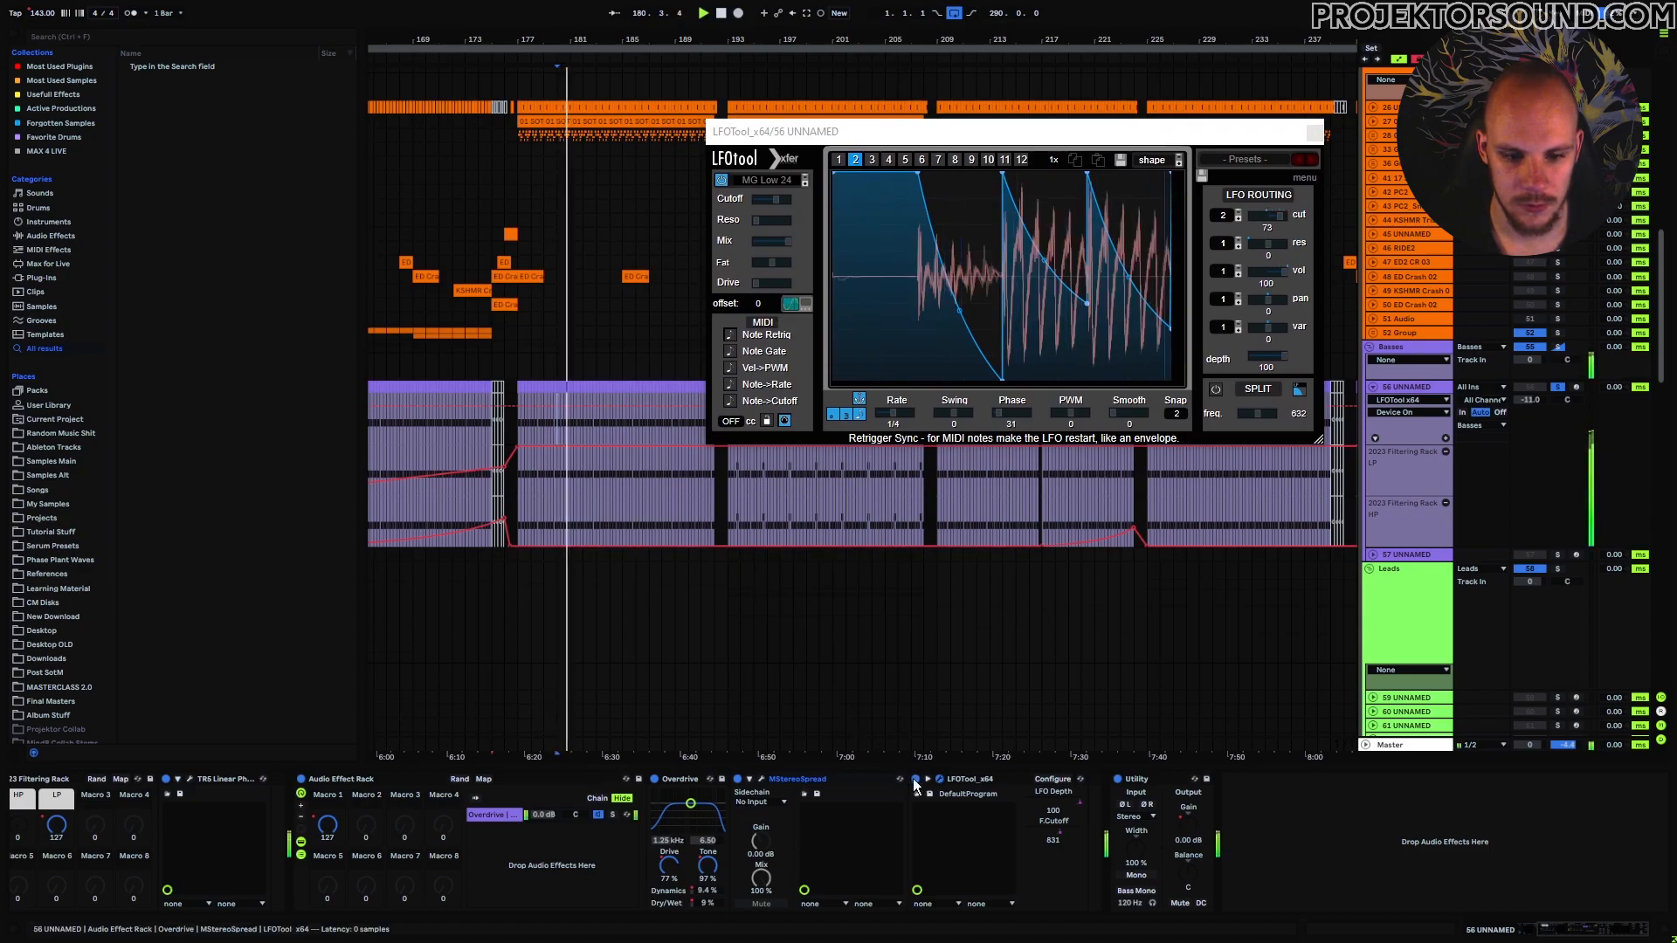
left_click(908, 778)
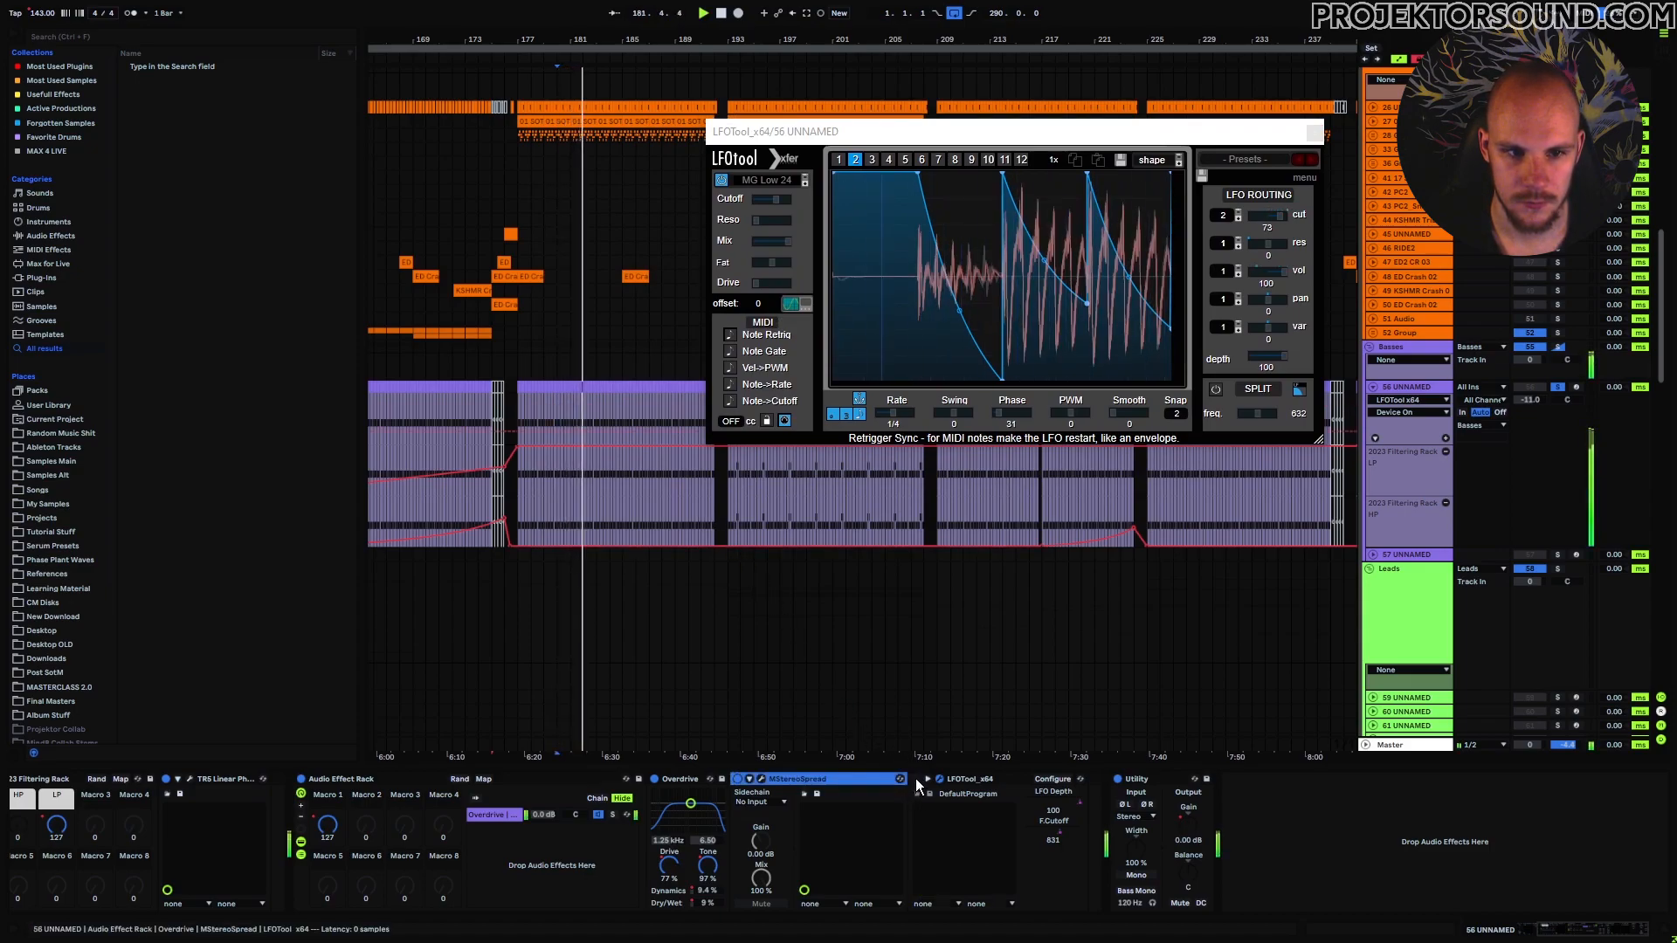
Step: Reshape LFO graph 2 during playback with steeper decay curves and raised end points, and stop playback
left_click_drag(1083, 303, 1134, 281)
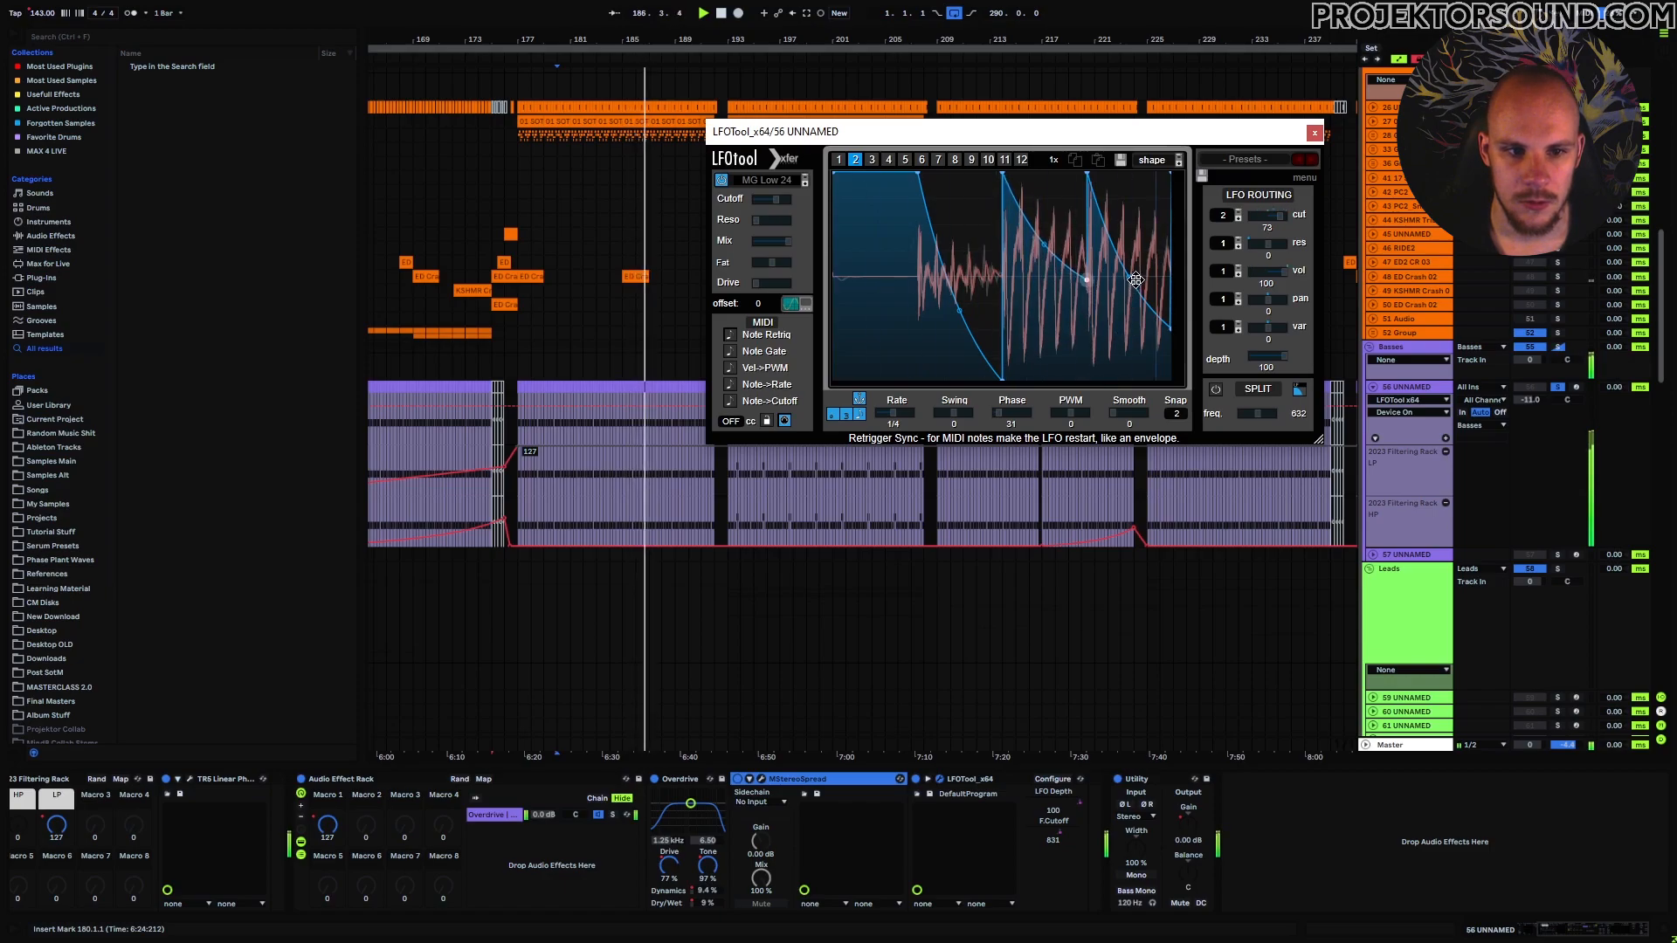
left_click_drag(1043, 245, 1041, 259)
mouse_move(1170, 330)
left_mouse_down()
mouse_move(1168, 284)
mouse_move(1175, 304)
left_mouse_up()
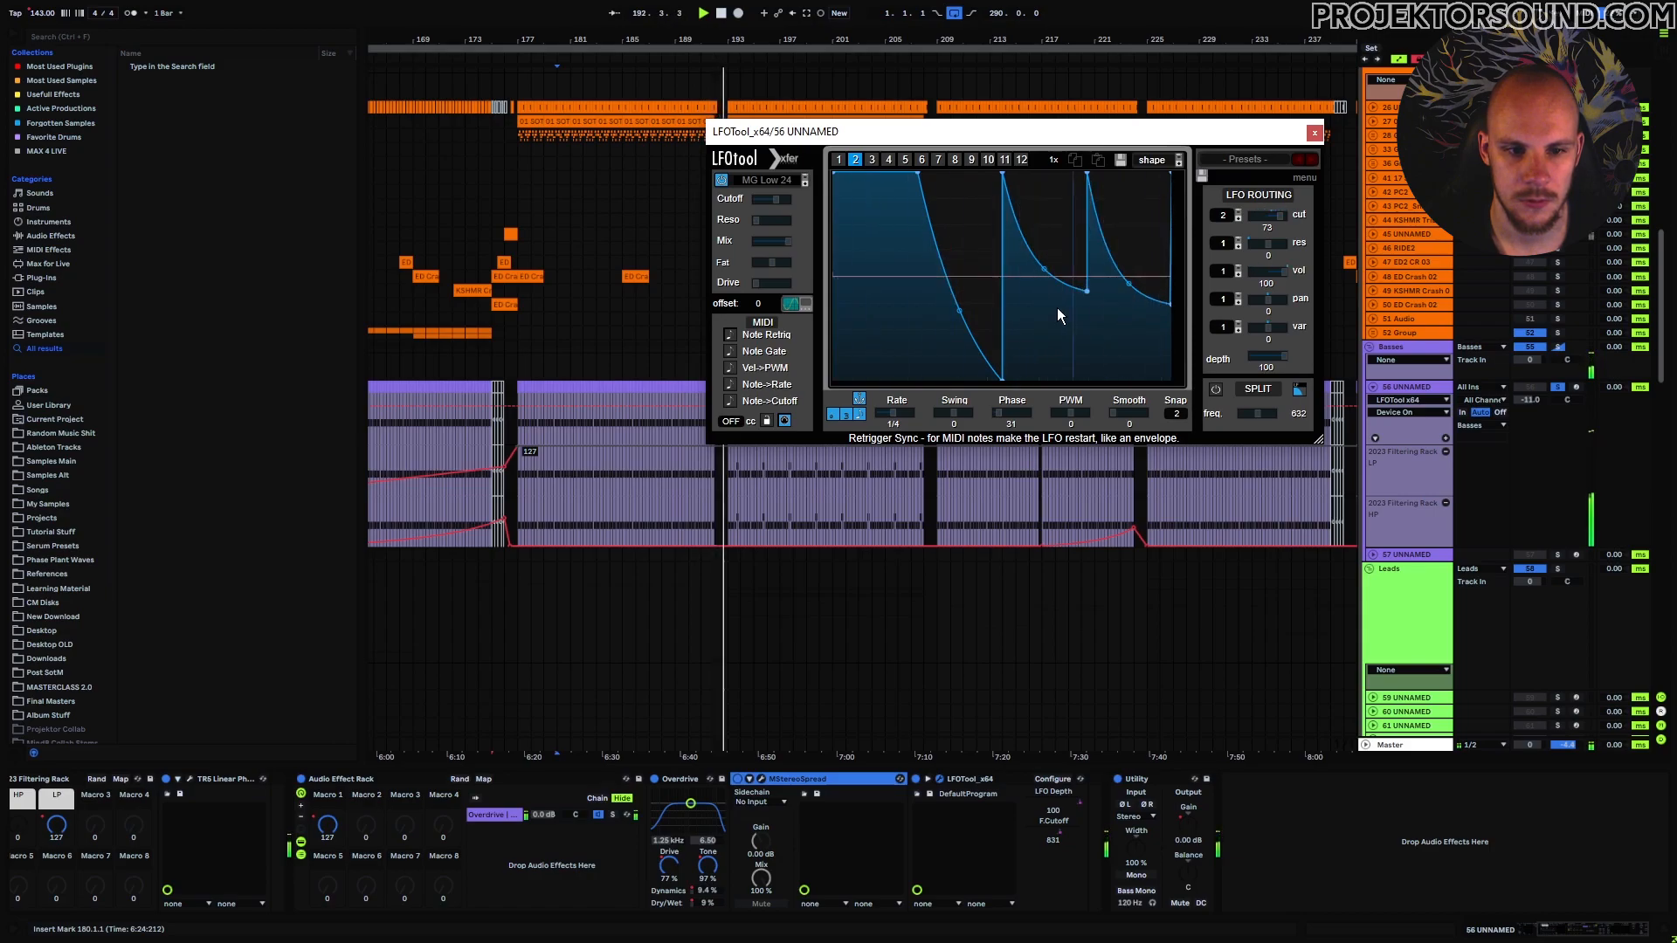
mouse_move(963, 325)
left_mouse_down()
mouse_move(966, 361)
mouse_move(998, 304)
mouse_move(1023, 344)
mouse_move(965, 315)
left_mouse_up()
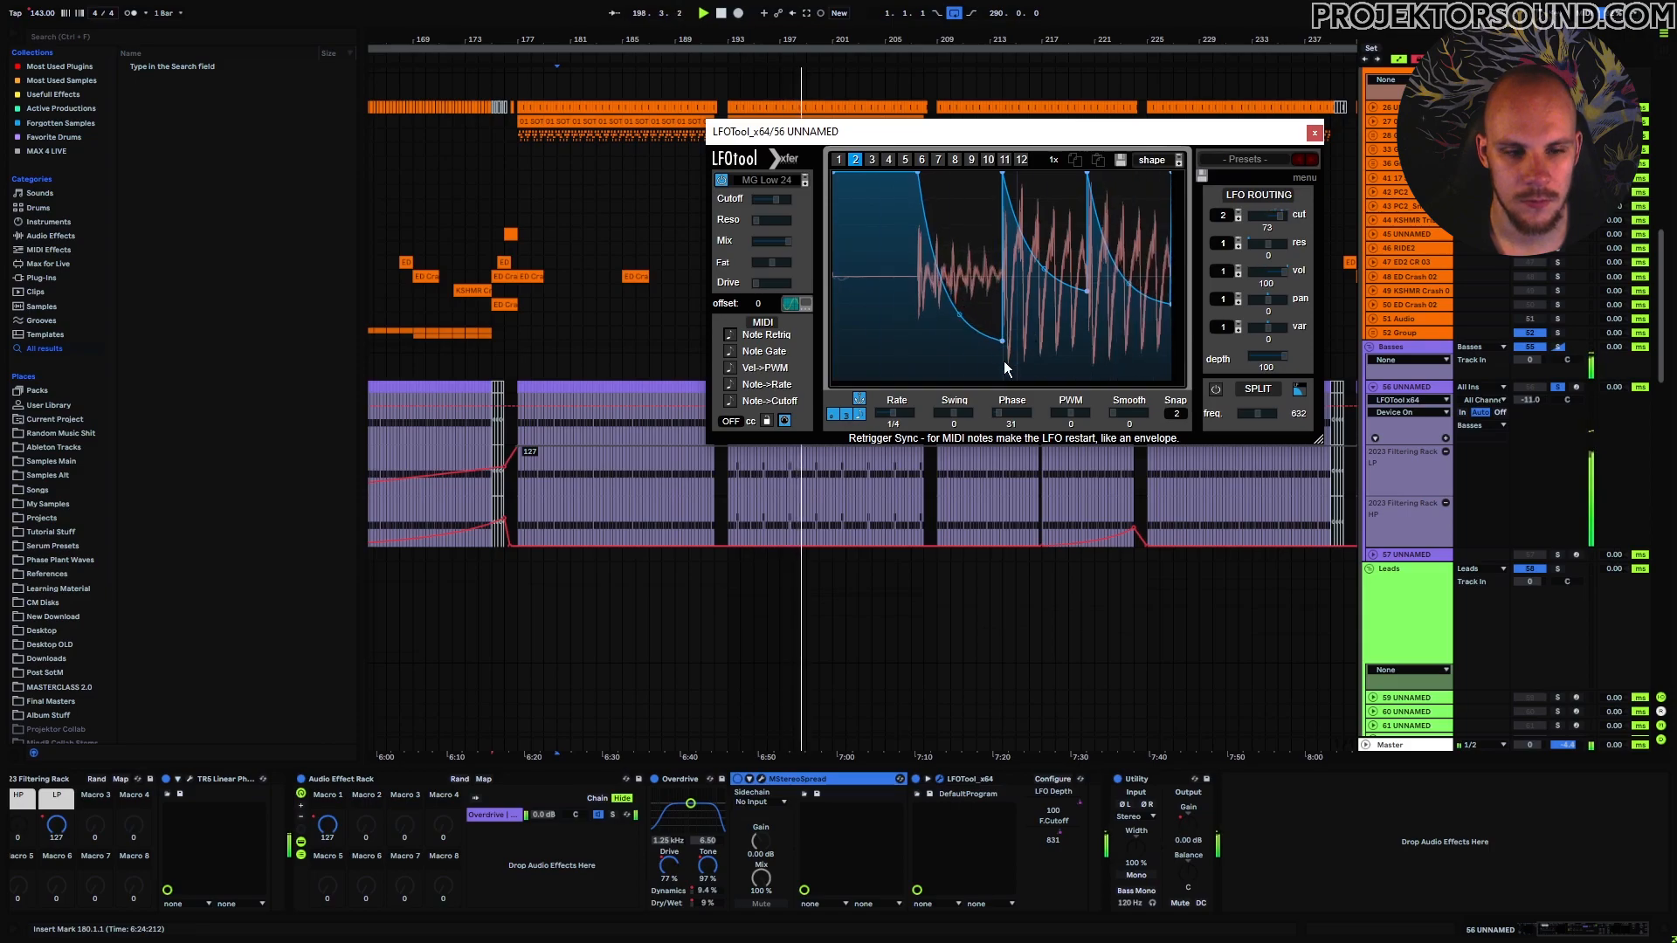
key("space")
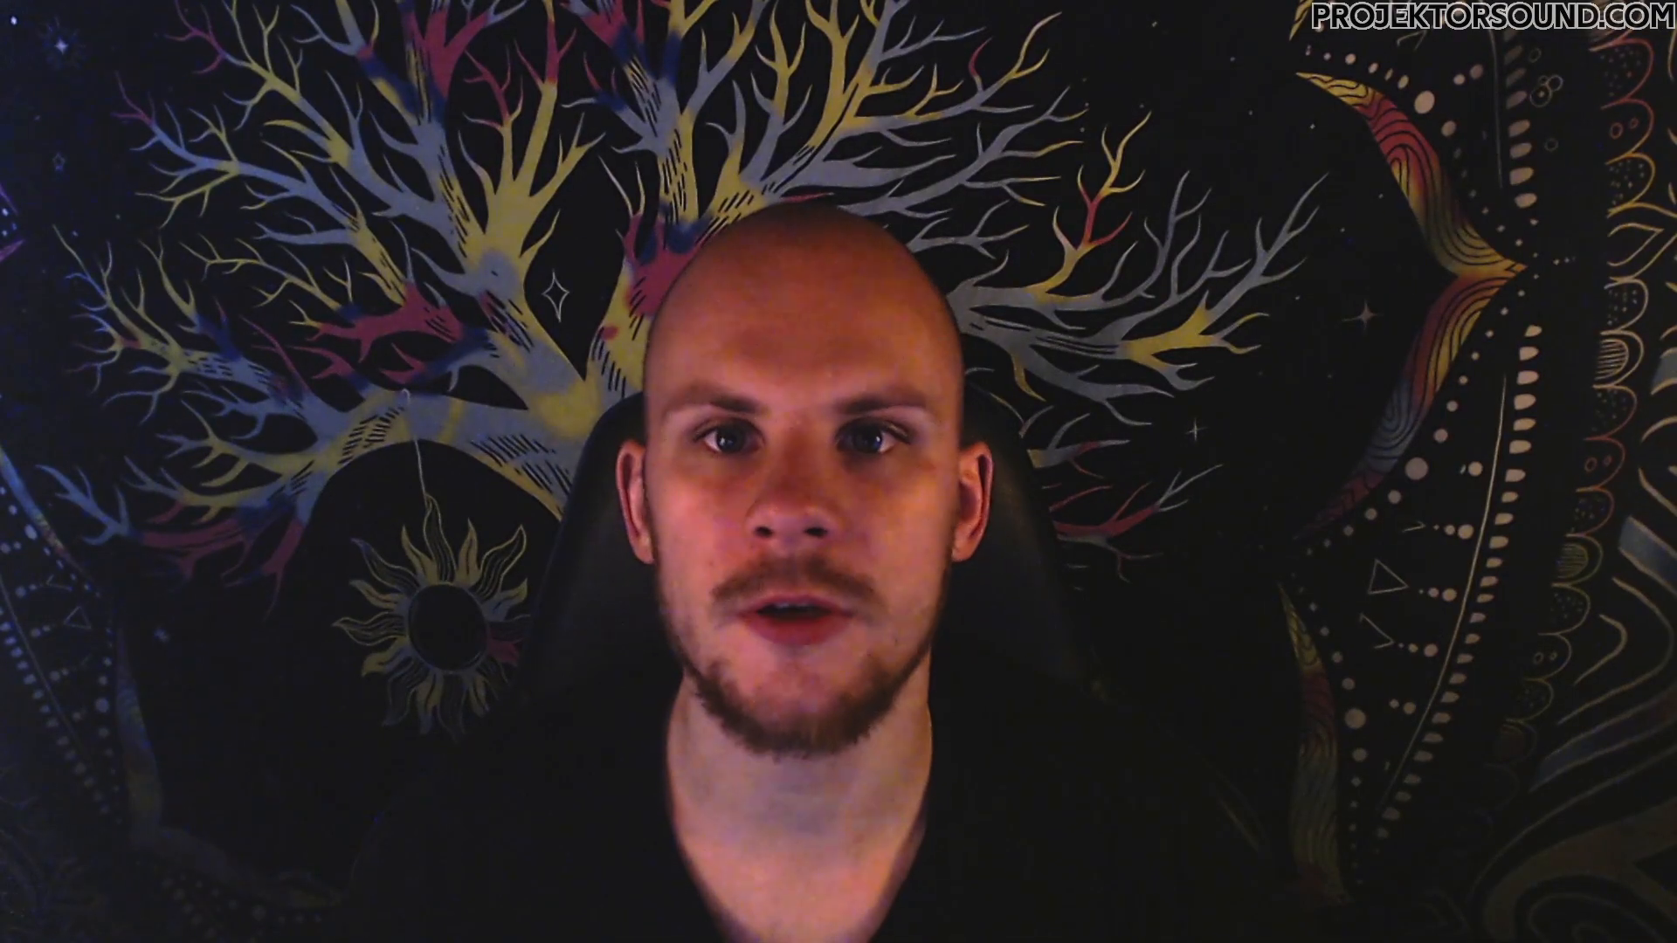